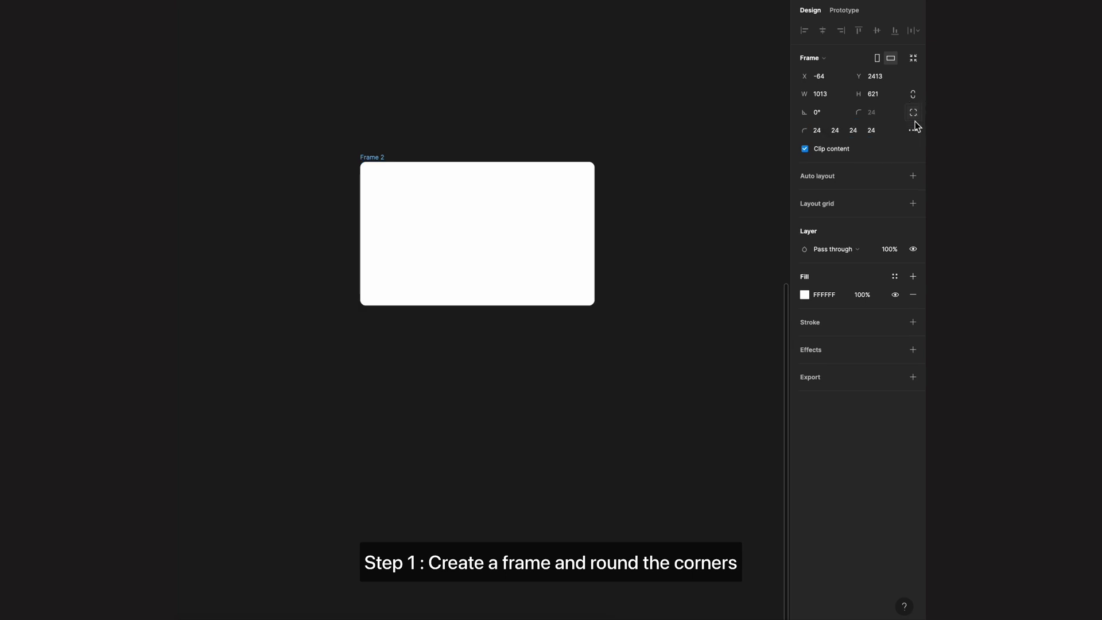
- Set the white frame's corner smoothing around the iOS mark
left_click(913, 130)
left_click(716, 163)
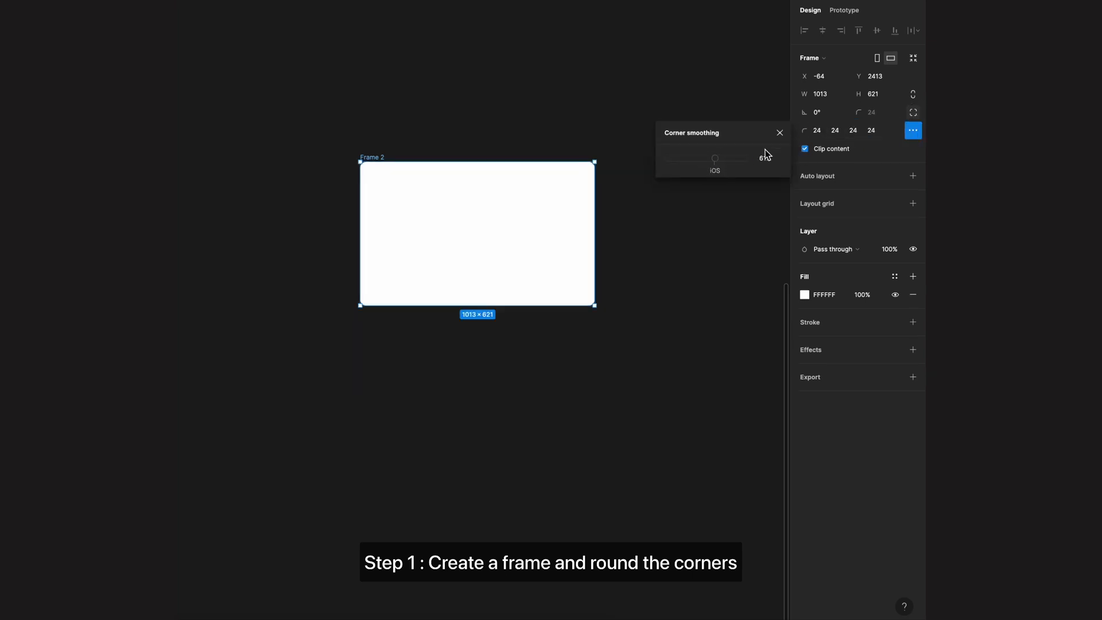
left_click_drag(715, 160, 718, 164)
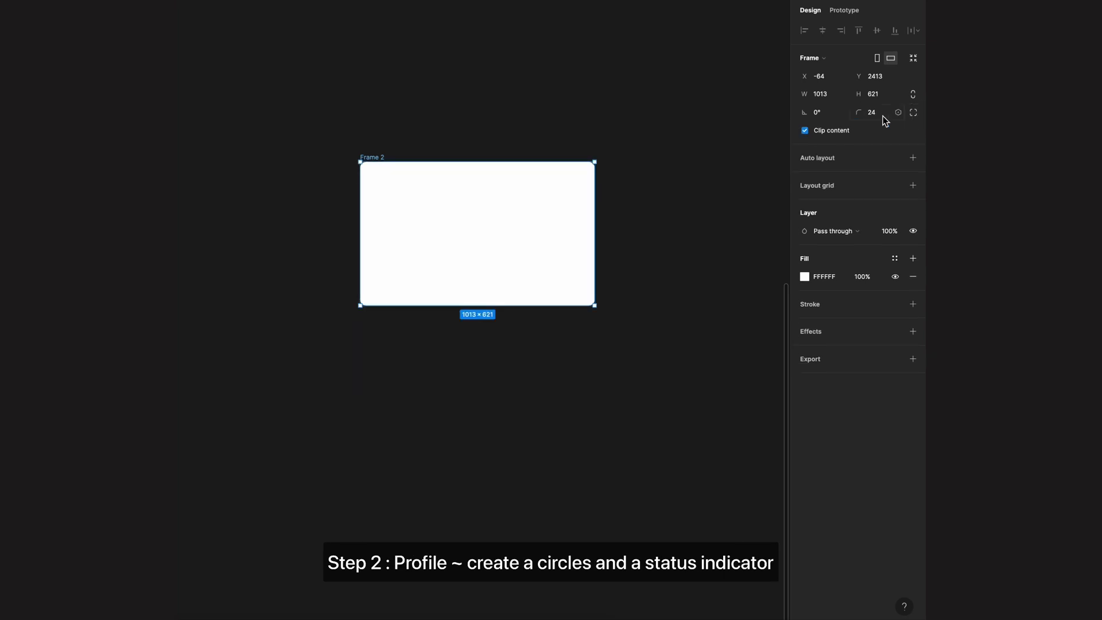
- Set the white frame's corner radius to 40
type("30")
key("Return")
left_click(652, 220)
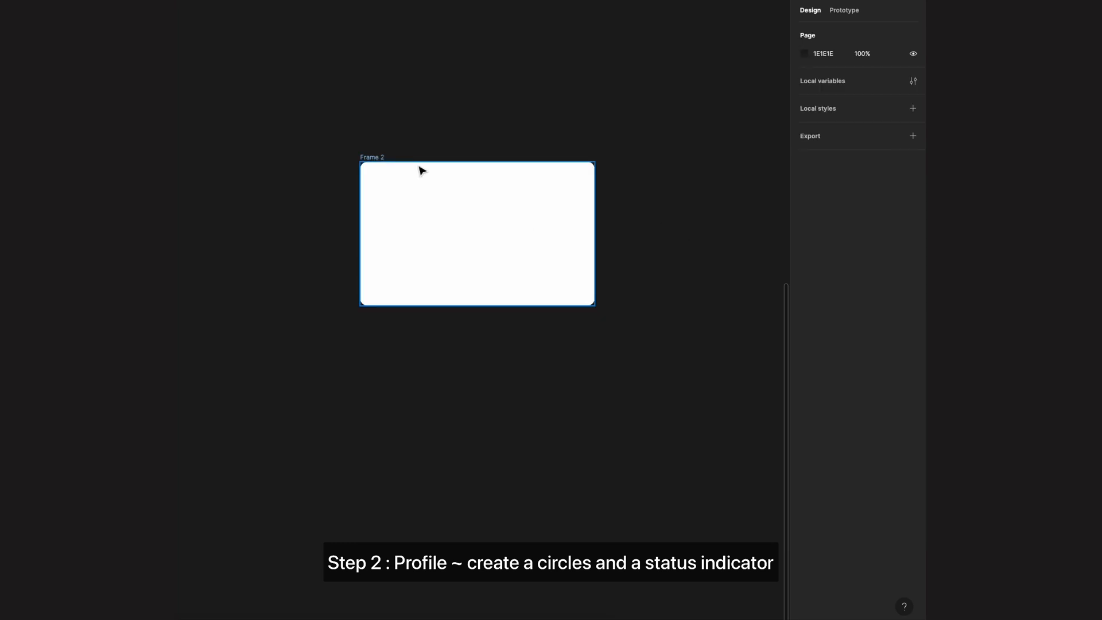
left_click(374, 158)
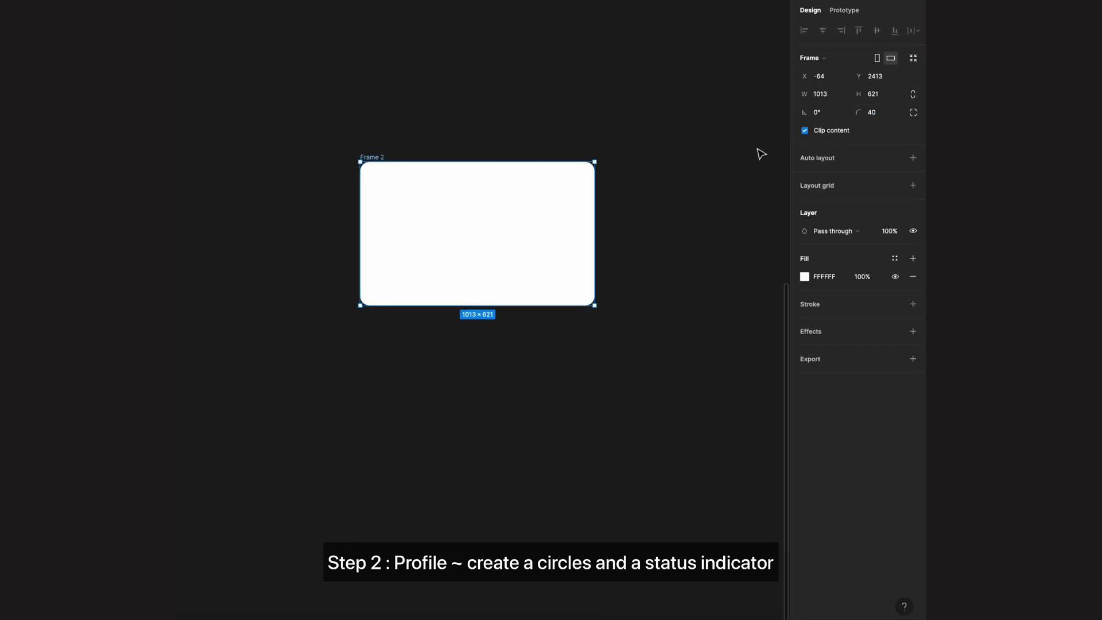
- Shorten the frame from its bottom edge into a wide, low card
left_click(519, 218)
left_click_drag(474, 304, 475, 206)
left_click(325, 312)
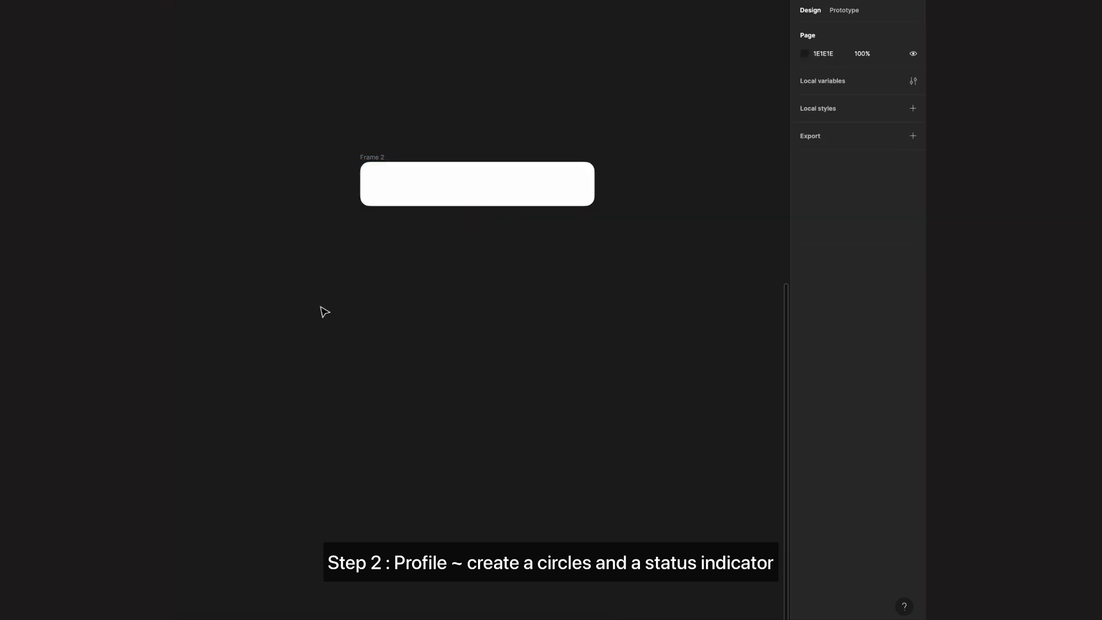
- Draw a circle on the canvas below the frame and size it 175 × 175
left_click_drag(377, 253, 410, 287)
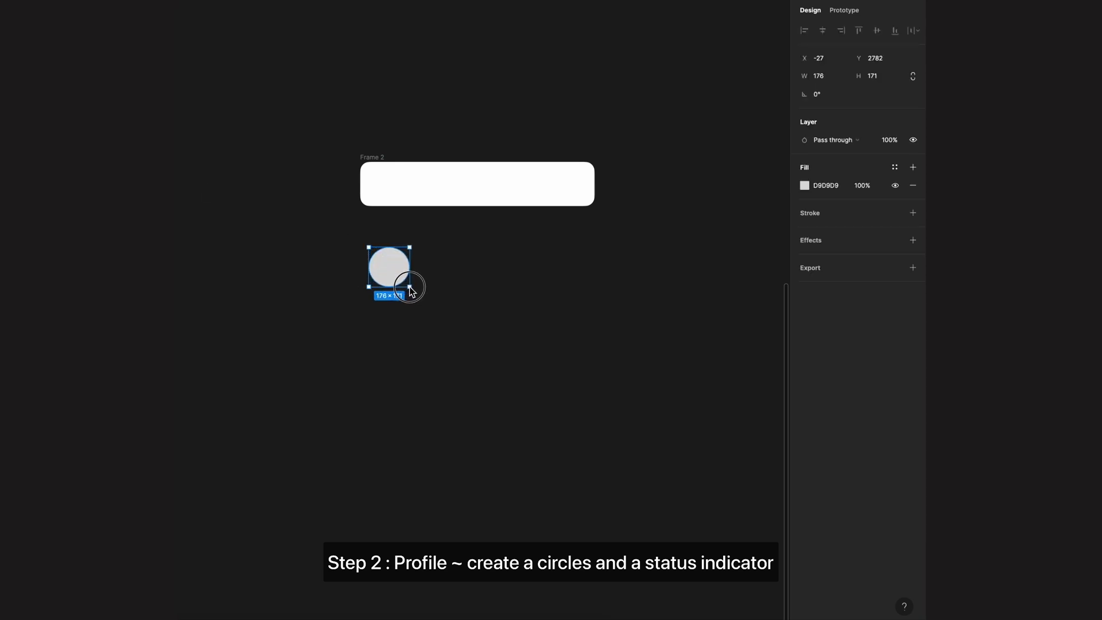
left_click(883, 78)
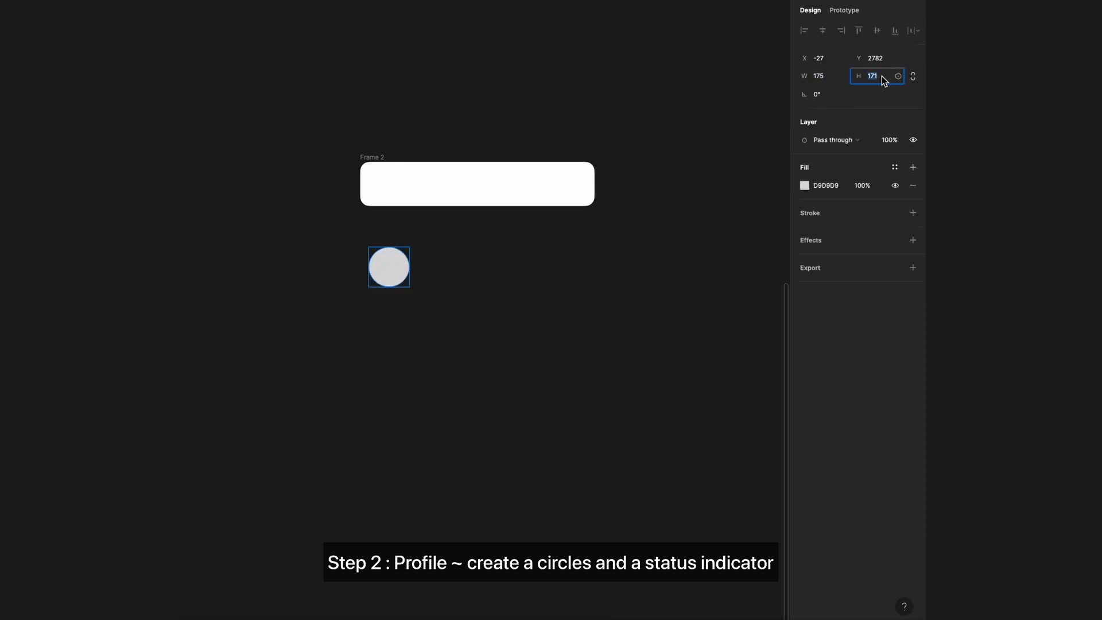
type("175")
key("Return")
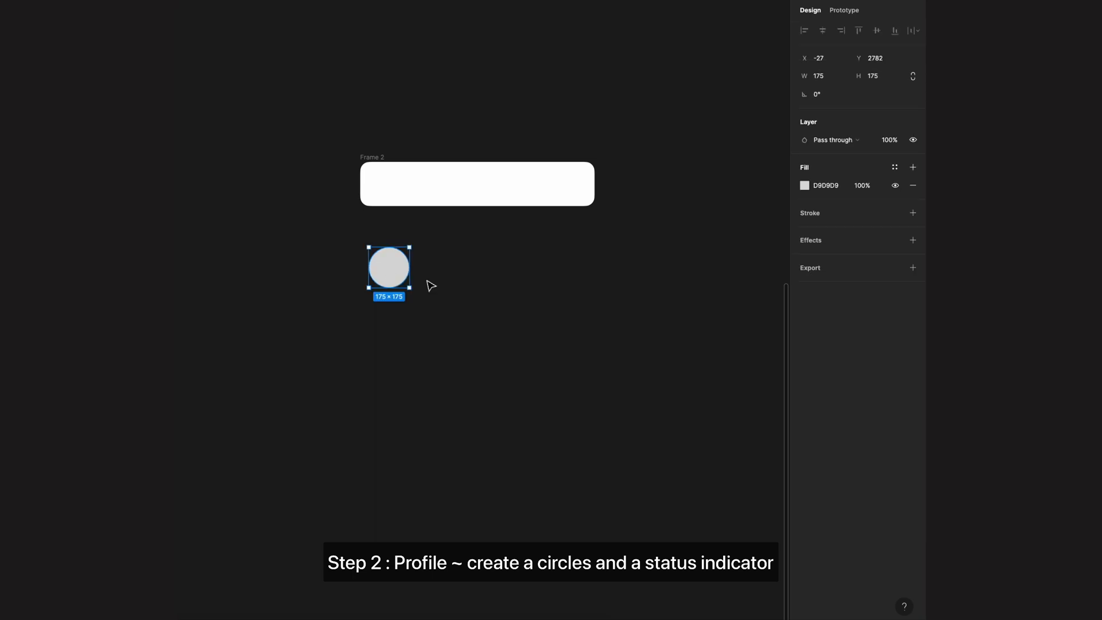
- Make a small 40 × 40 copy of the circle beside the original
key("ctrl+d")
key("Escape")
left_click_drag(394, 266, 439, 282)
key("ctrl+z")
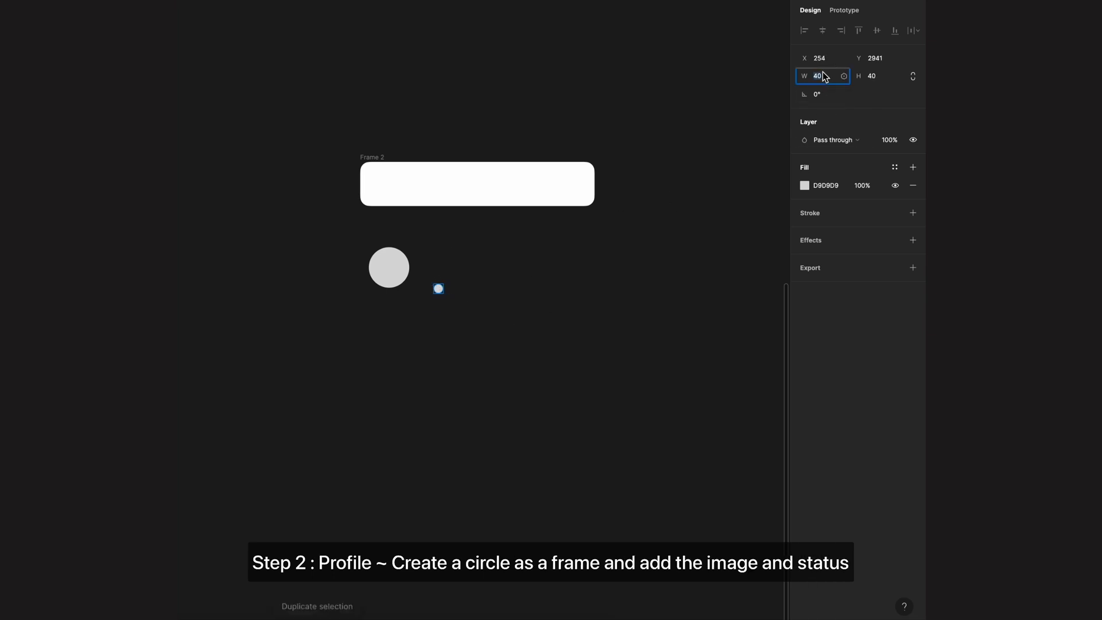
- Size another copy of the small circle 20 × 20 and centre it horizontally and vertically on the 40 × 40 circle
left_click(875, 77)
left_click(481, 311)
left_click(438, 288)
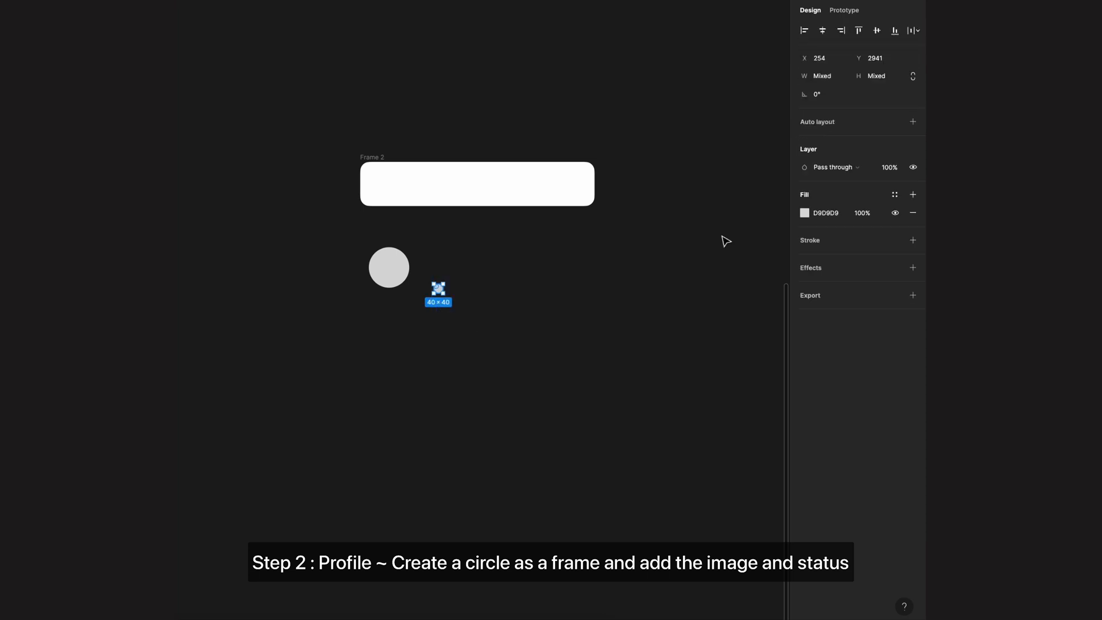
left_click(821, 31)
left_click(876, 30)
left_click(447, 295)
- Resize the inner circle of the status dot to 30 × 30
left_click(439, 289)
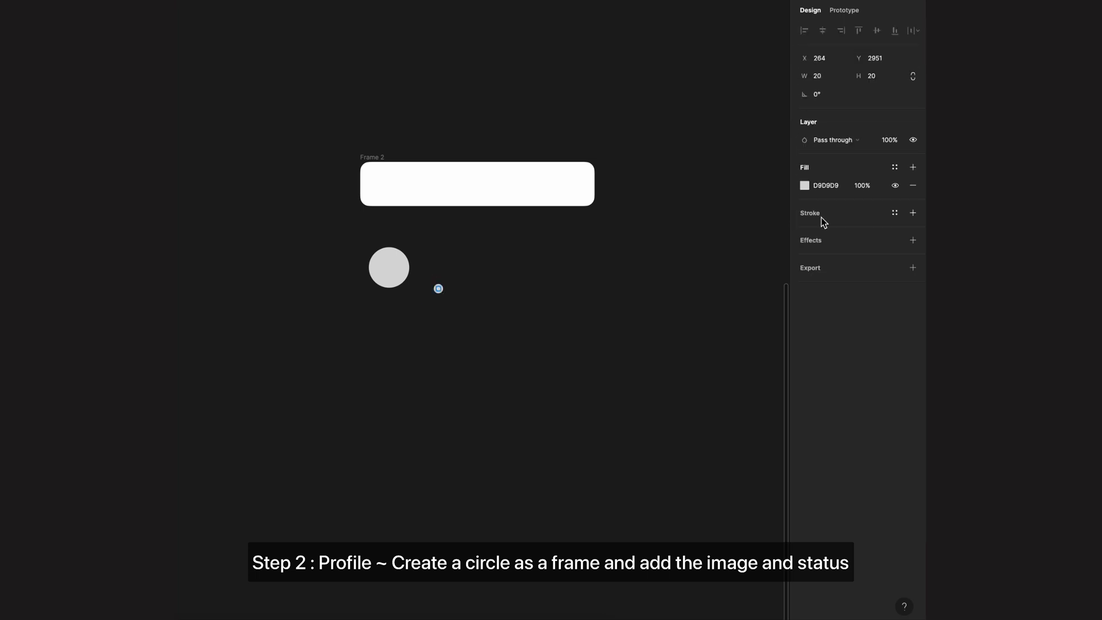
left_click(822, 80)
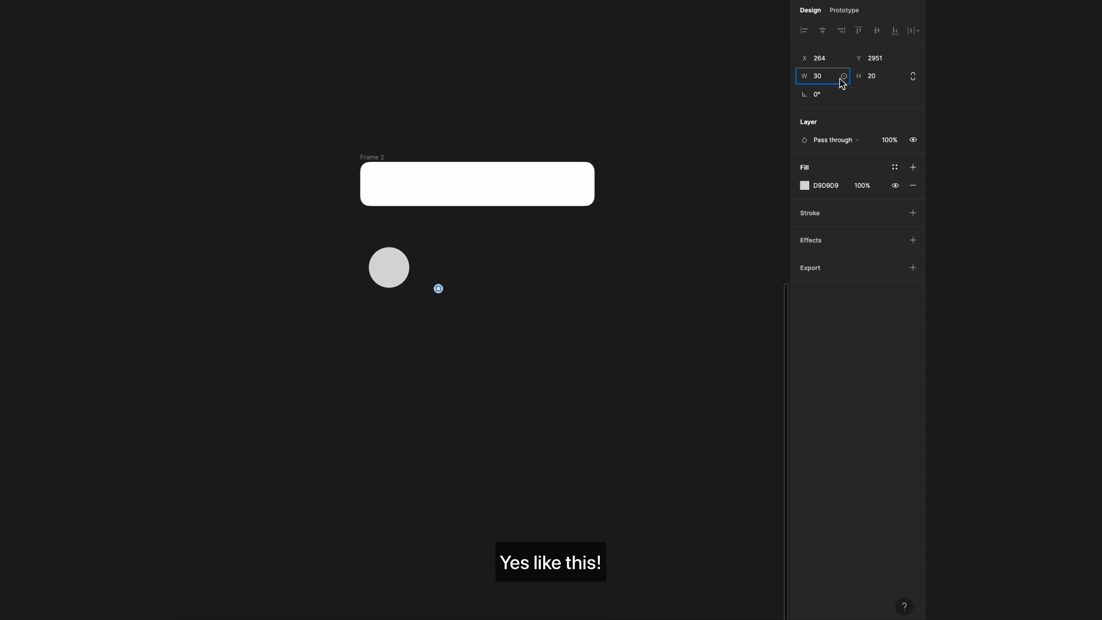
key("Tab")
type("3")
- Fill the inner status circle with red FF0000 and centre it within the outer circle
left_click(806, 187)
left_click_drag(781, 226, 804, 219)
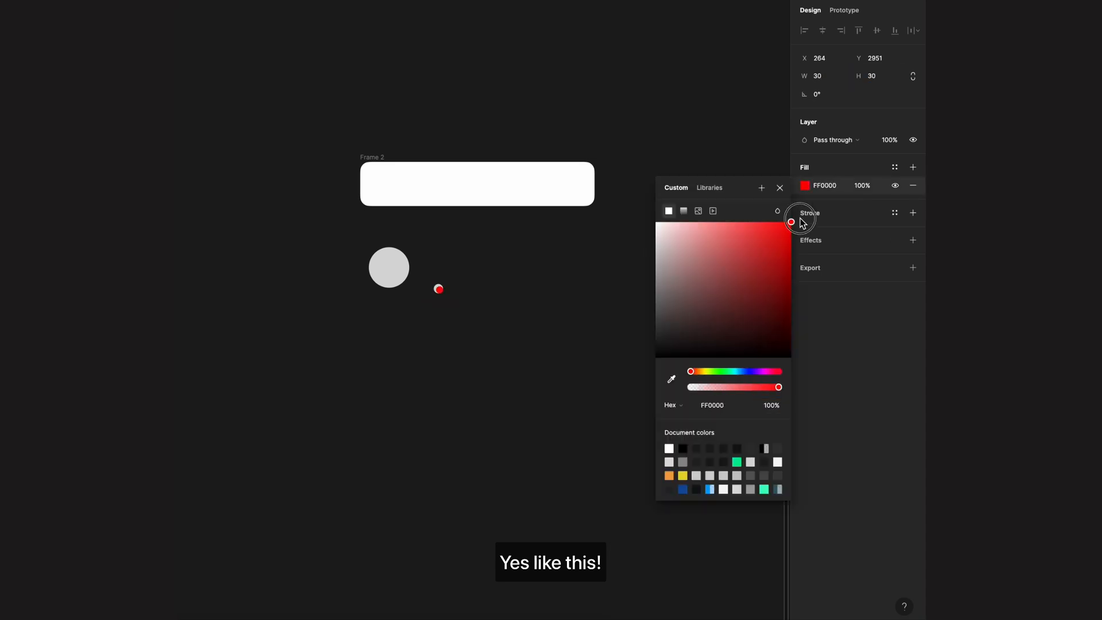
left_click(443, 273)
left_click_drag(442, 273, 362, 304)
left_click(480, 291)
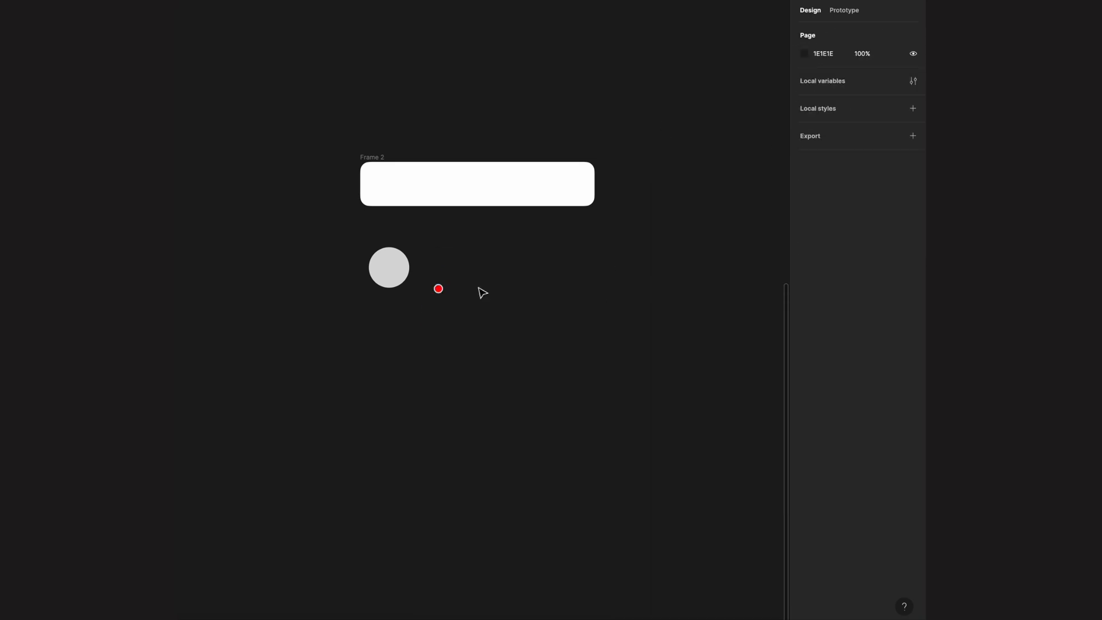
- Change the inner status circle's fill to green 00BA07
left_click(438, 289)
left_click(805, 185)
left_click(722, 372)
left_click_drag(790, 258, 819, 261)
- Recolour the outer status circle to white FFFFFF and group it with the green circle
left_click(459, 276)
left_click_drag(429, 276, 451, 301)
scroll(483, 304, "up", 1)
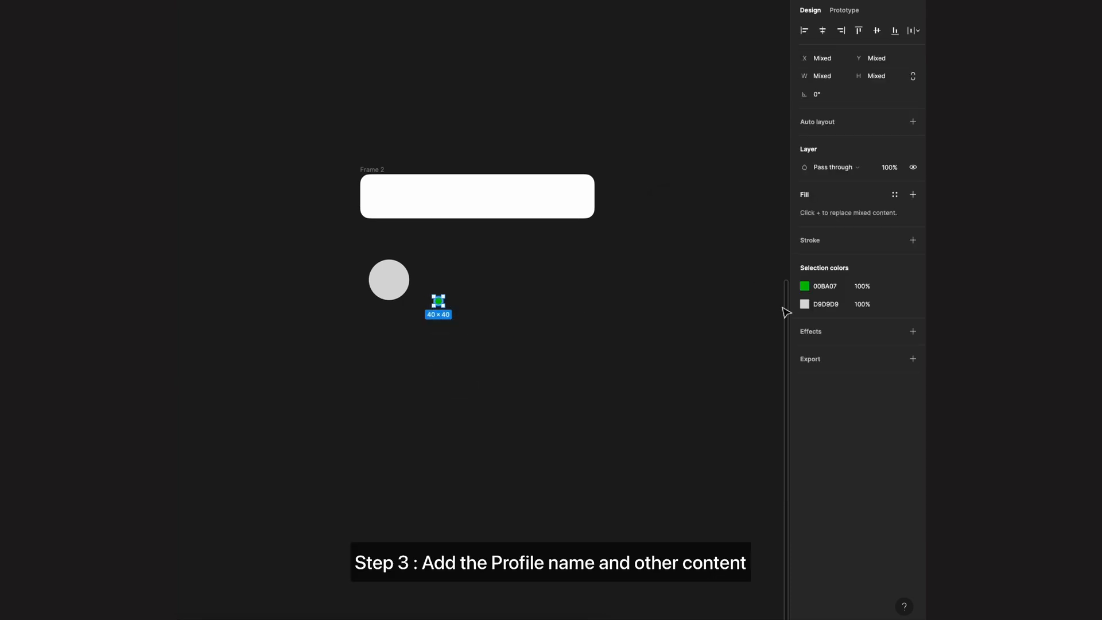
left_click(804, 305)
left_click_drag(661, 351, 650, 337)
left_click(523, 294)
left_click_drag(425, 285, 462, 344)
scroll(482, 345, "down", 1)
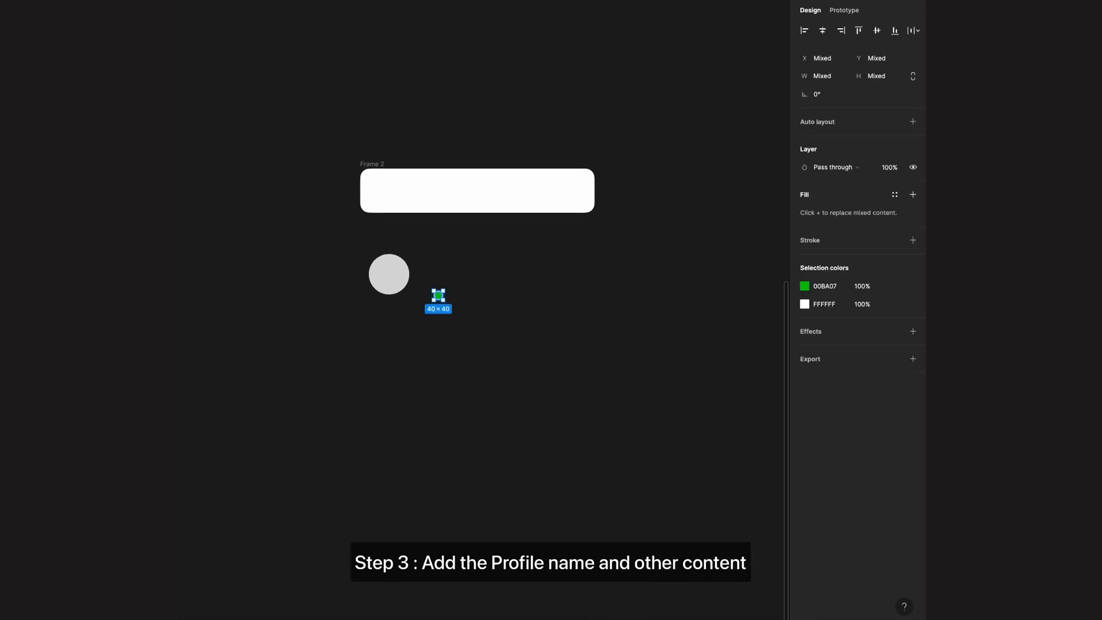
- Fill the large circle with a portrait photo of a man and place the status dot on its lower-right edge
left_click(400, 290)
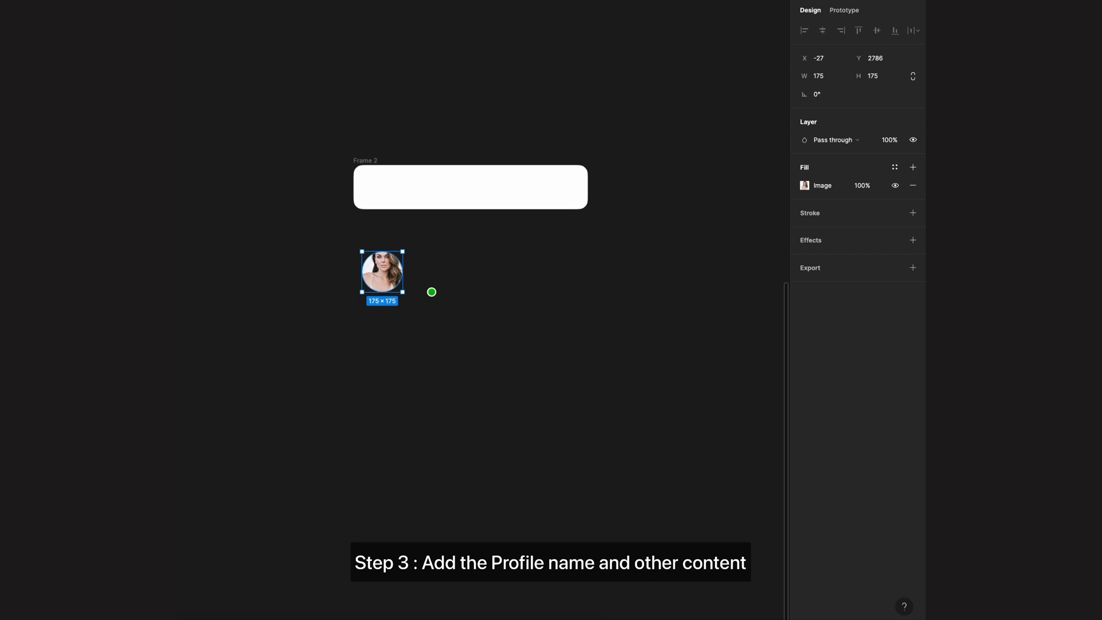
left_click_drag(432, 291, 395, 288)
left_click(382, 270)
left_click(453, 291)
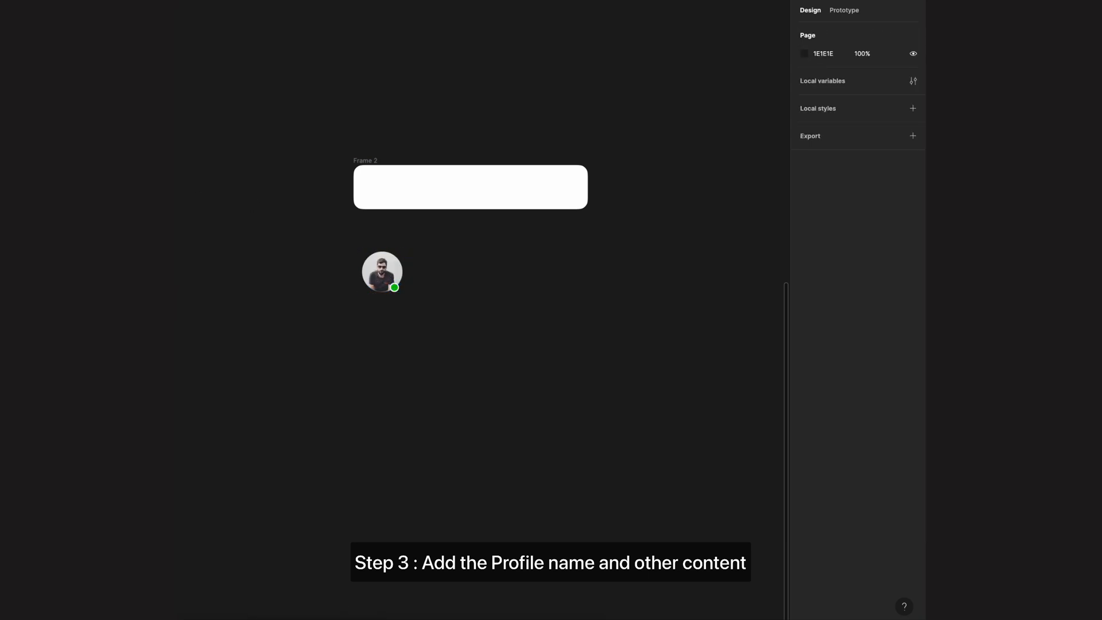
- Draw another circle beside the portrait, size it 185 × 185 and fill it with white FFFFFF
left_click_drag(458, 256, 510, 301)
left_click(821, 76)
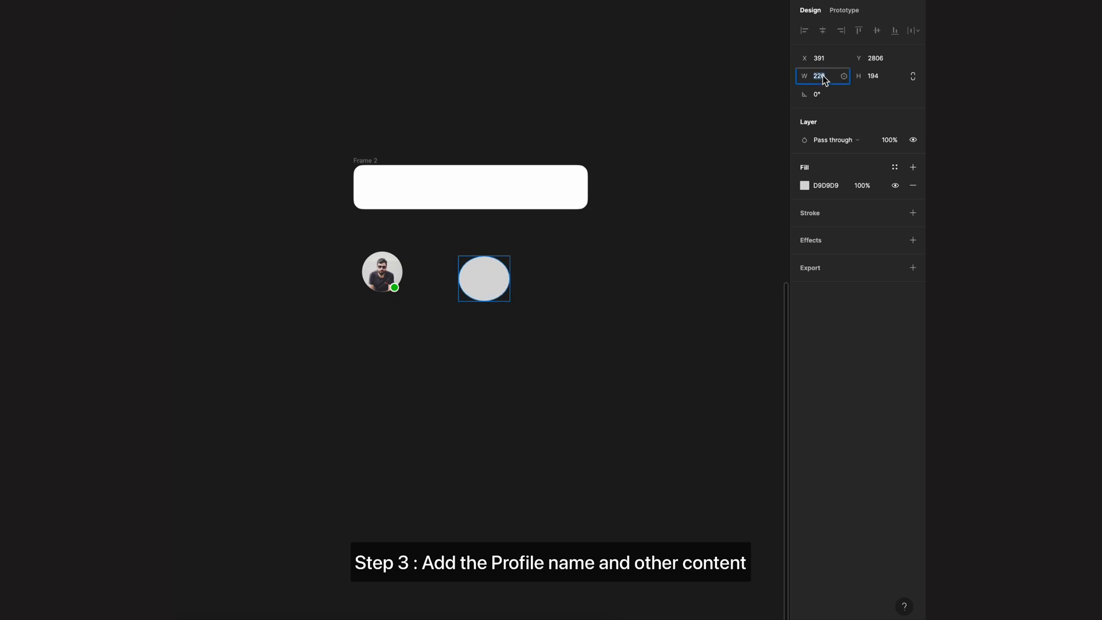
type("185")
left_click(884, 77)
type("185")
key("Return")
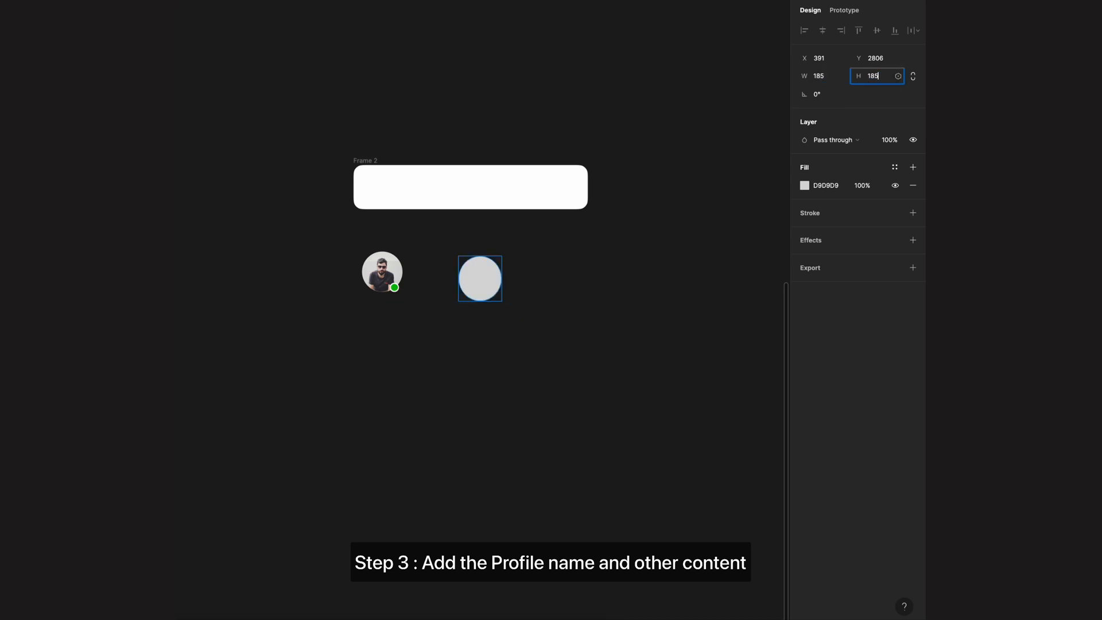
left_click(805, 186)
left_click(602, 179)
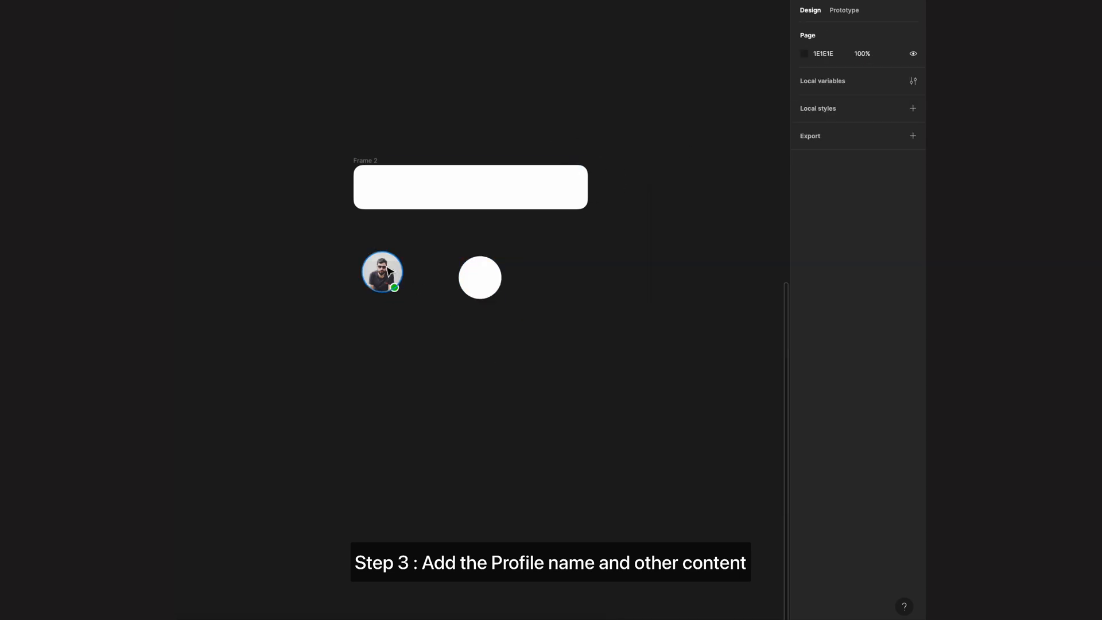
- Move the portrait onto the white circle and enlarge the white circle to 200 × 200
left_click_drag(386, 271, 484, 276)
left_click(490, 248)
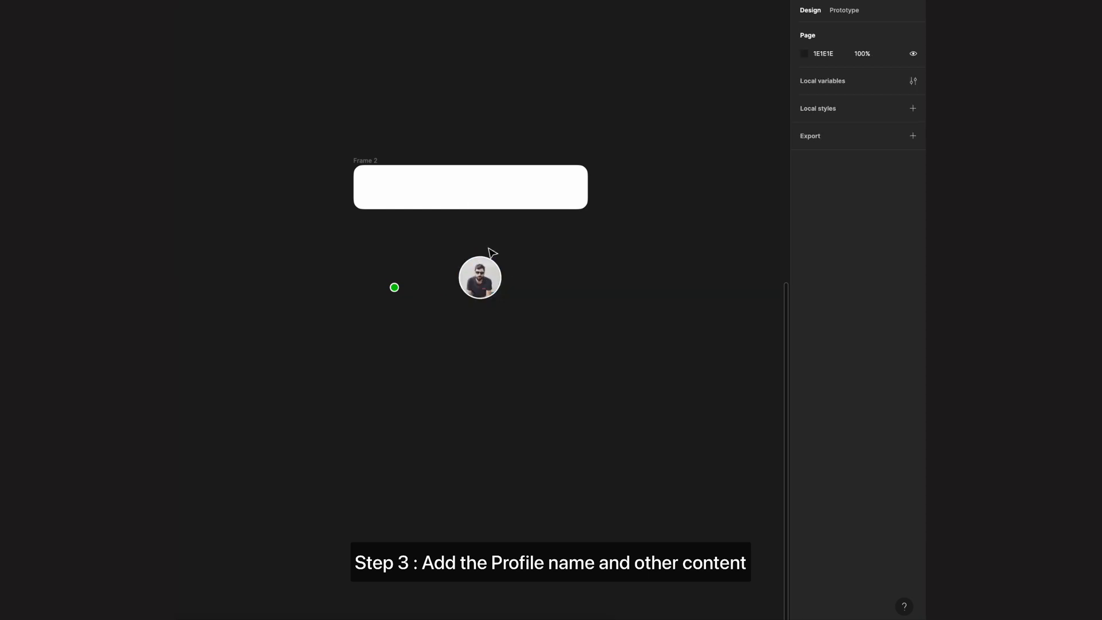
left_click(504, 277)
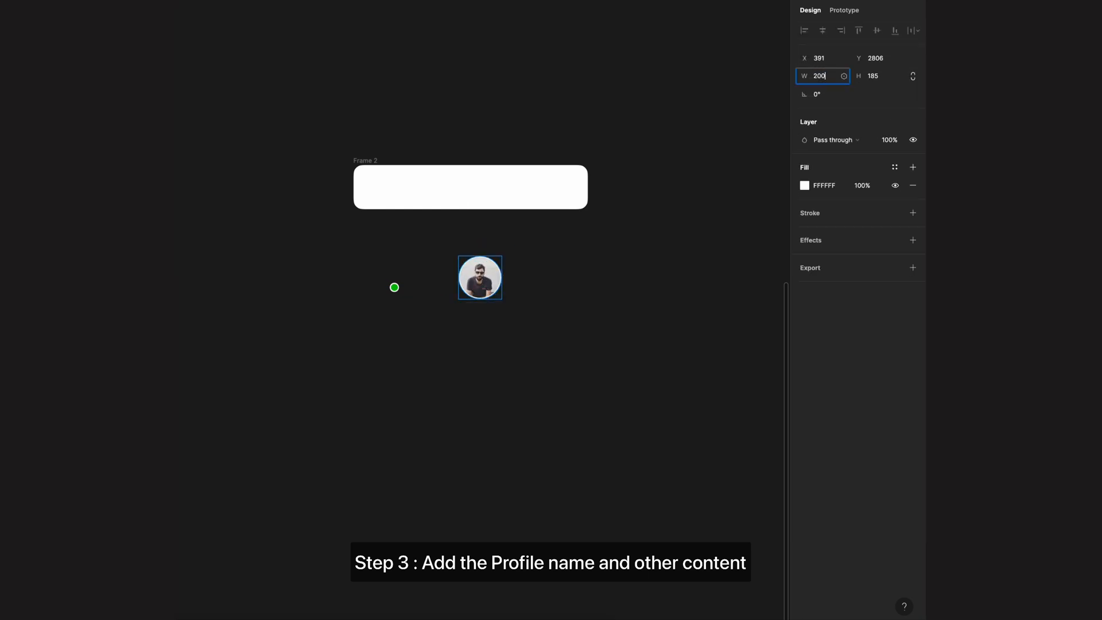
type("200")
left_click(872, 77)
type("200")
key("Return")
- Centre the portrait on the white circle and group the two
left_click_drag(451, 243, 525, 310)
left_click_drag(443, 234, 563, 366)
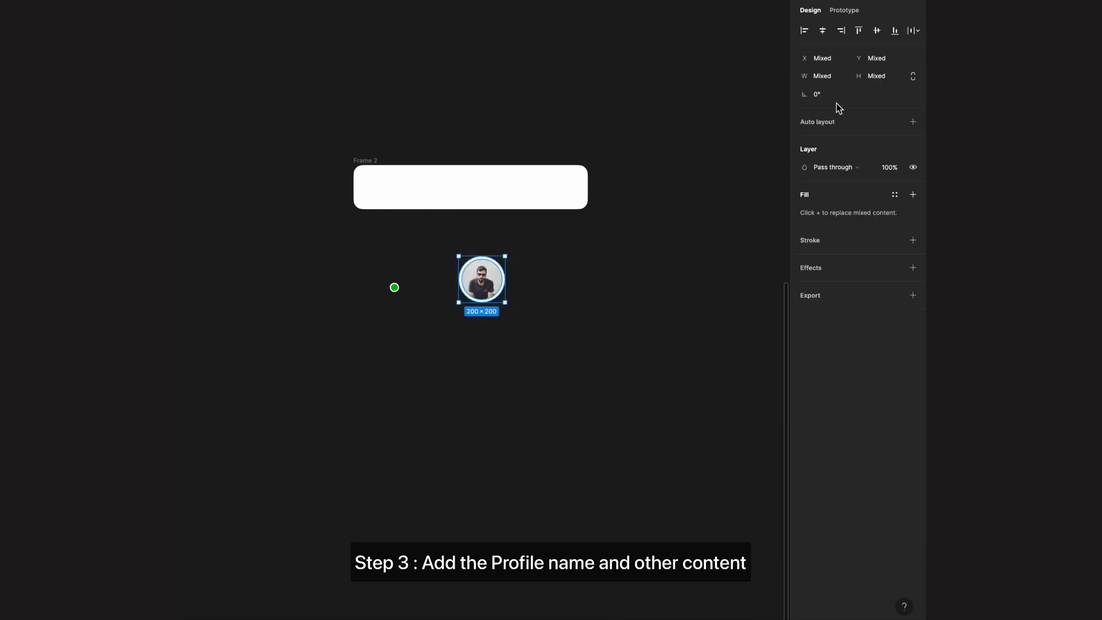
left_click_drag(452, 245, 522, 327)
- Move the green status dot onto the lower-right edge of the ringed portrait and fine-tune its position
left_click(394, 287)
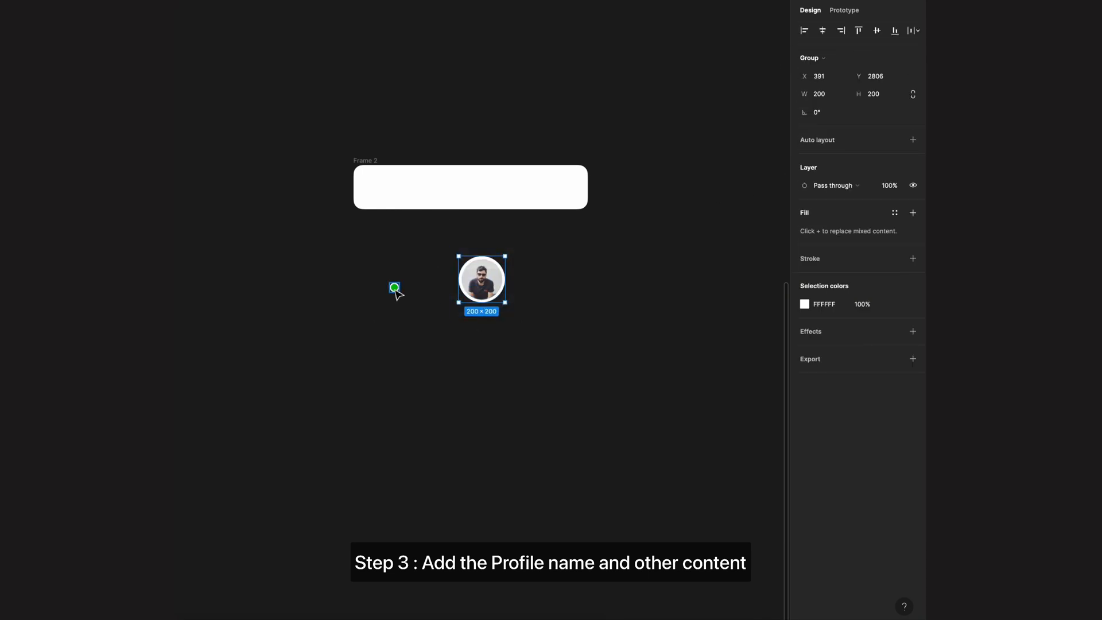
left_click_drag(394, 280, 503, 299)
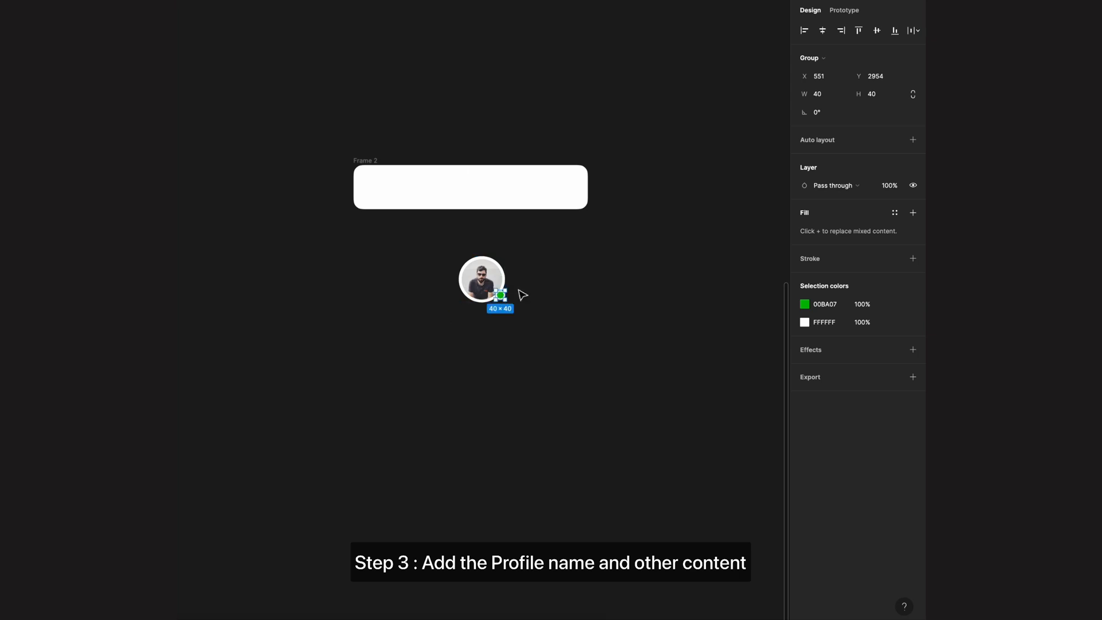
scroll(513, 296, "up", 10)
mouse_move(431, 356)
left_mouse_down()
mouse_move(423, 344)
mouse_move(434, 344)
mouse_move(425, 360)
left_mouse_up()
left_click(554, 342)
scroll(561, 329, "down", 5)
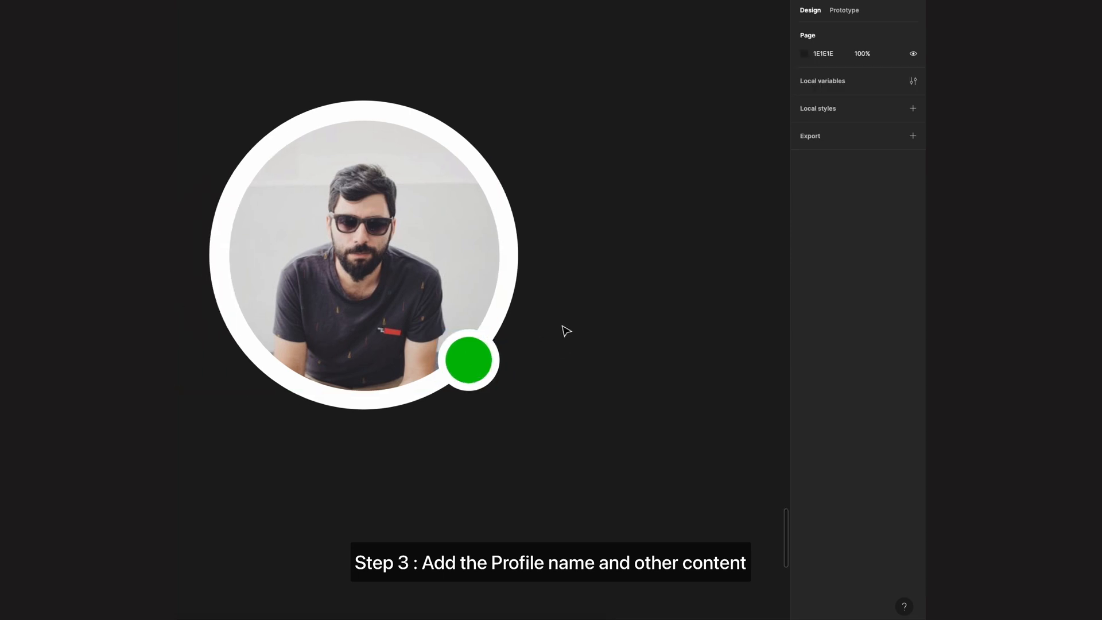
- Group the ringed portrait with its status dot
scroll(564, 329, "down", 5)
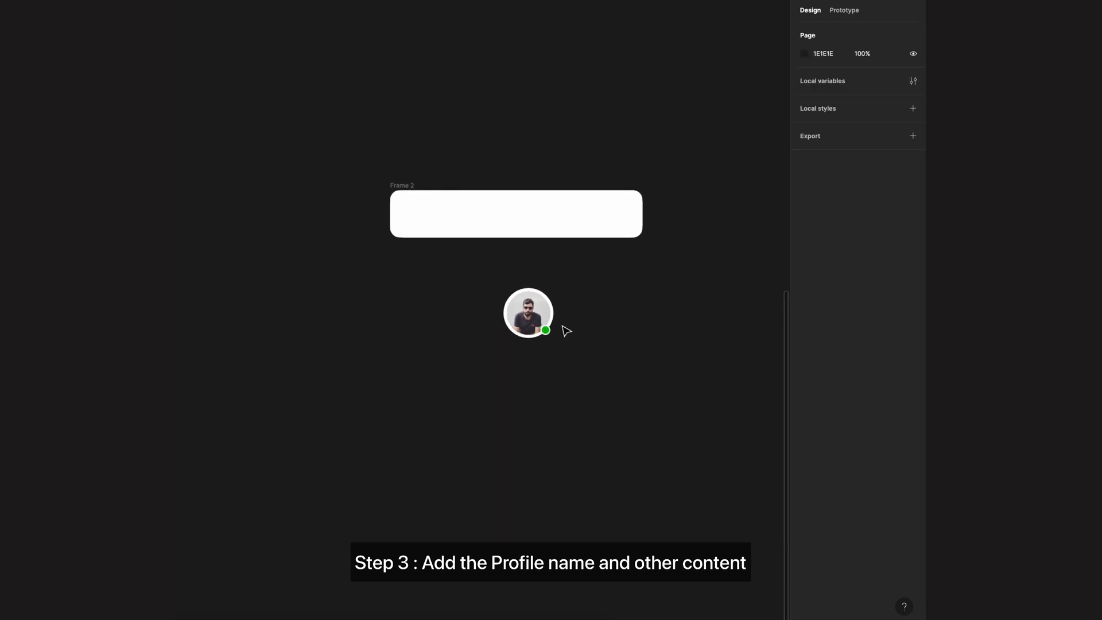
left_click(560, 381)
left_click_drag(500, 279, 578, 362)
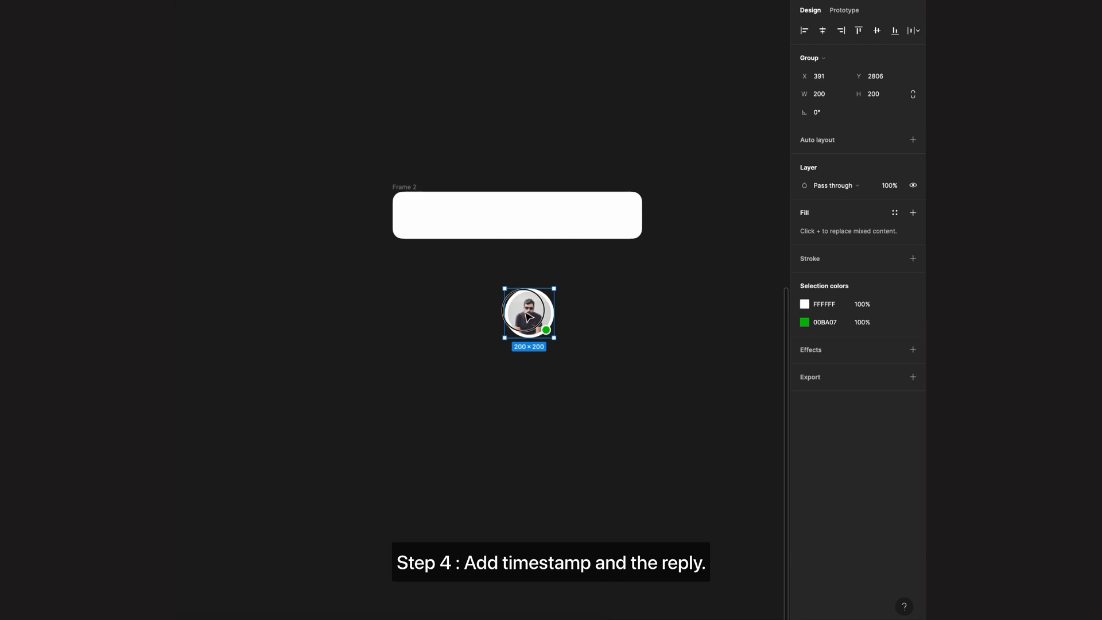
- Move the avatar group below the frame's left end and scale it down slightly
left_click_drag(531, 316, 438, 339)
key("k")
scroll(437, 339, "up", 3)
left_click(527, 337)
scroll(526, 337, "down", 2)
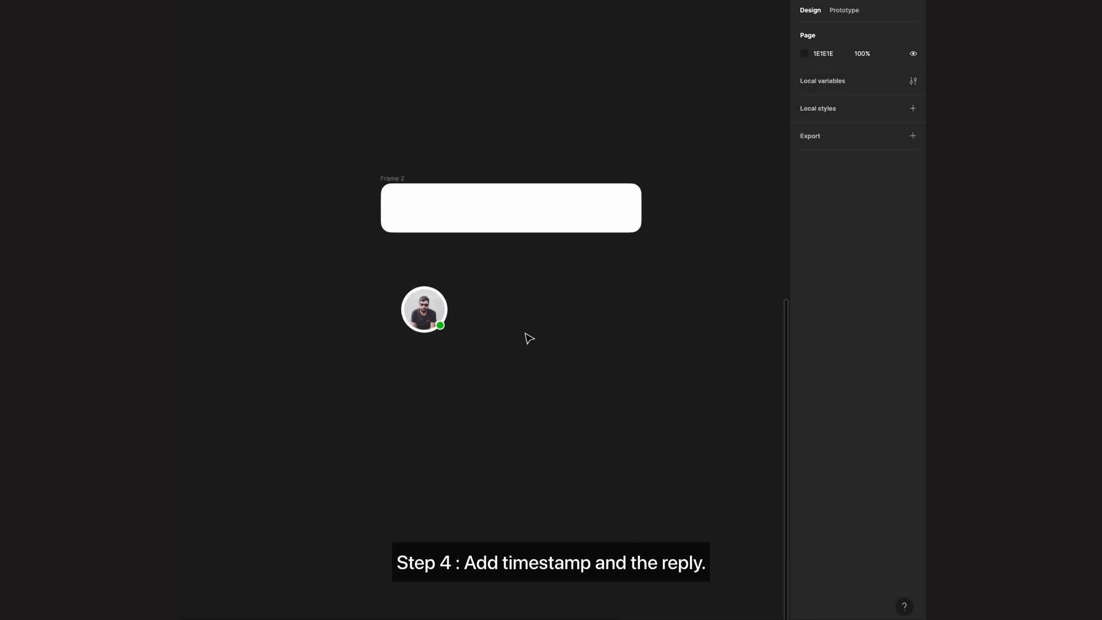
- Add a text layer with the profile's full name by the avatar
scroll(529, 338, "right", 1)
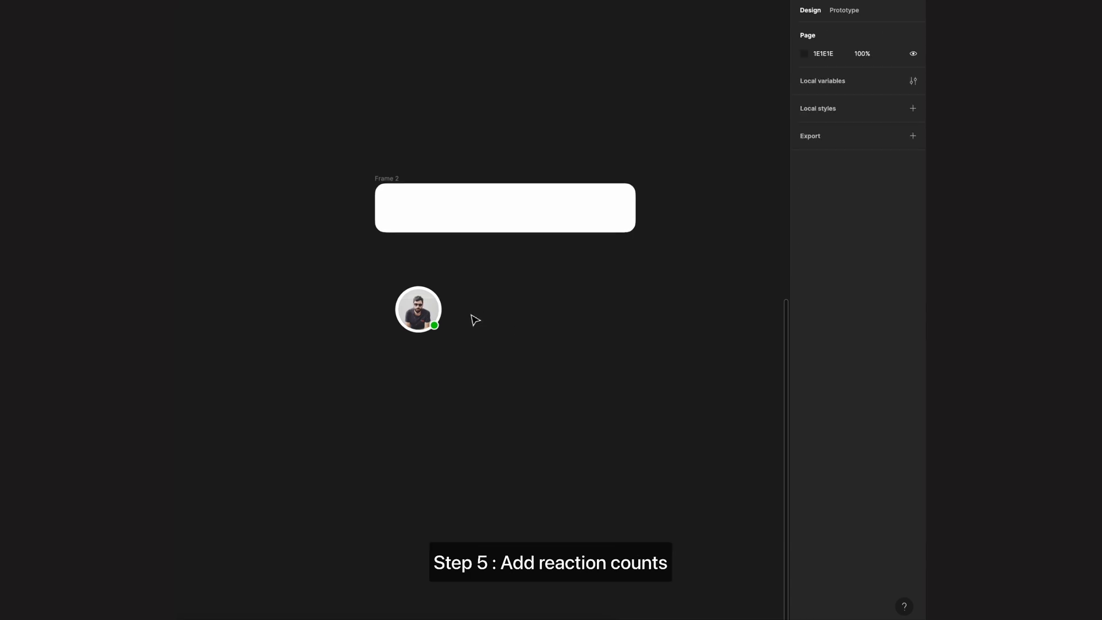
left_click(478, 334)
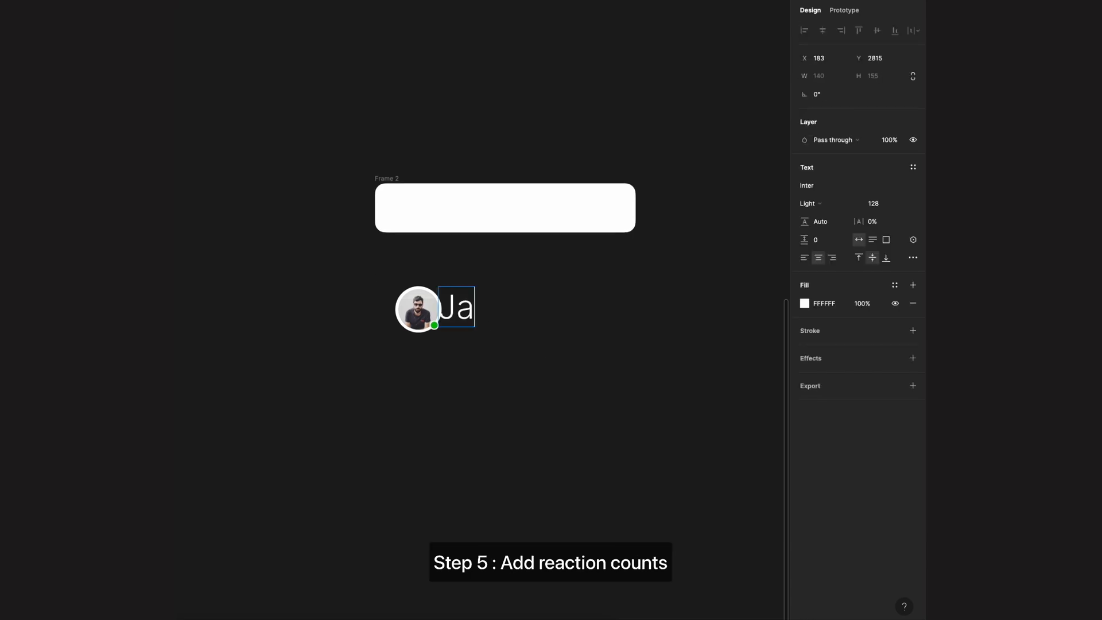
type("Jackab")
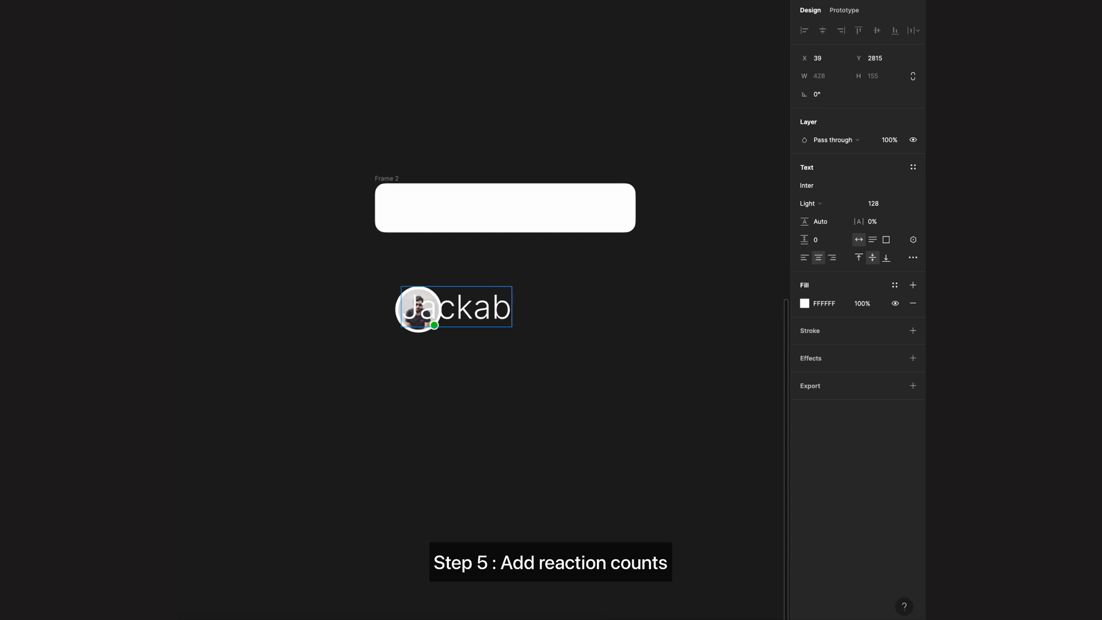
key("BackSpace")
key("BackSpace")
key("BackSpace")
key("BackSpace")
key("BackSpace")
type("ack")
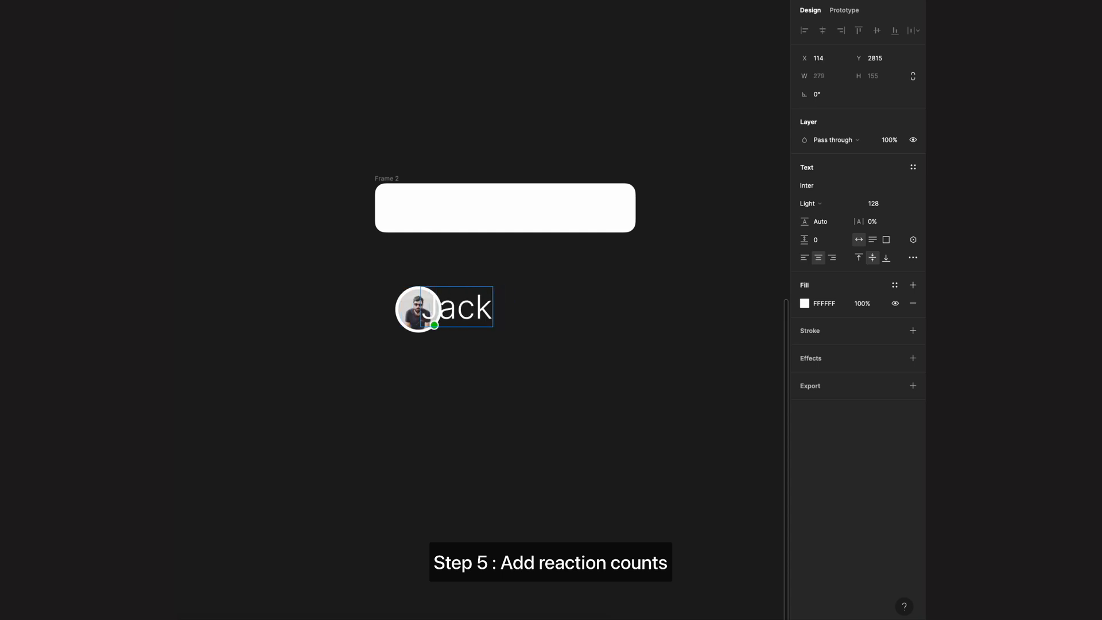
type("son Samuel")
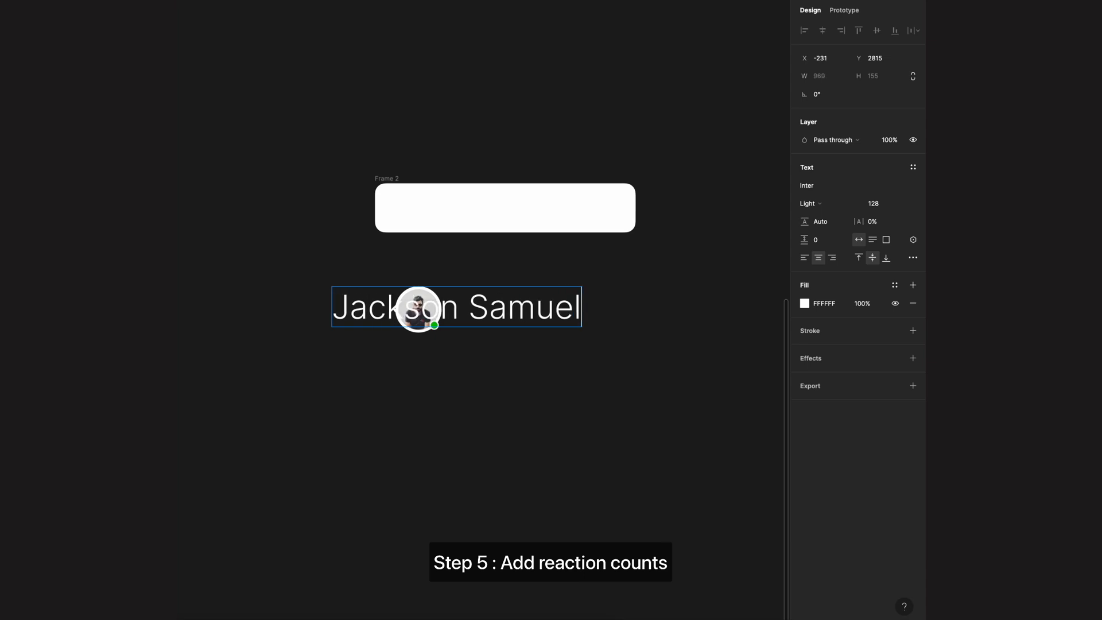
- Place the profile name text beside the avatar and set its font size to 64
key("Escape")
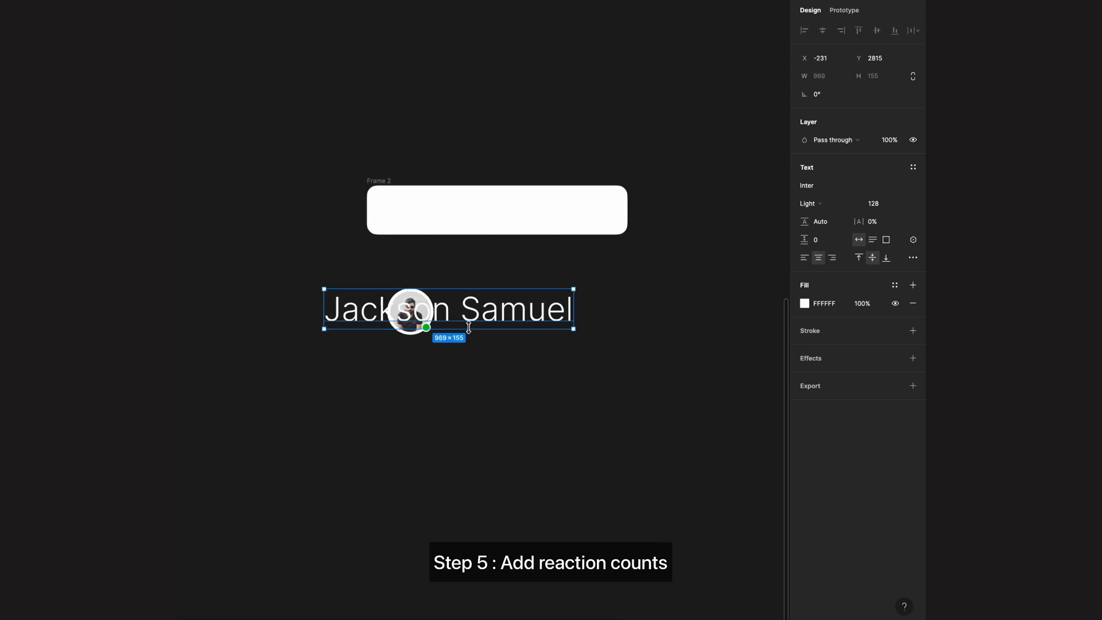
left_click_drag(471, 320, 591, 322)
left_click(902, 203)
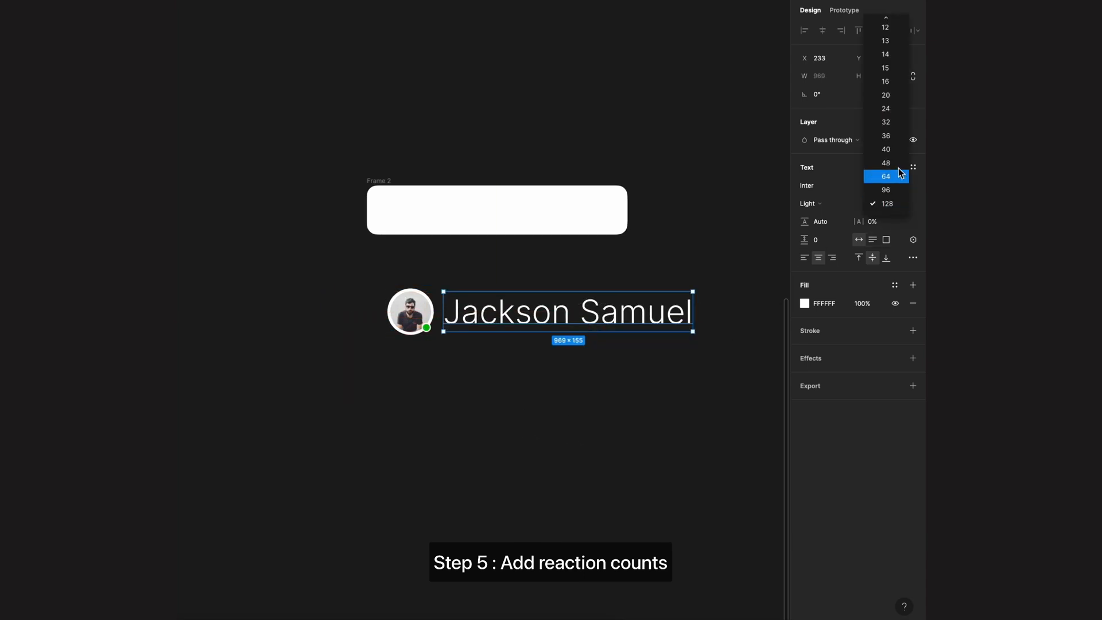
left_click(899, 167)
left_click_drag(577, 309, 517, 321)
left_click(903, 204)
left_click(884, 226)
- Set the profile name text's fill to black (000000) and its font weight to Medium
left_click(805, 304)
left_click(618, 494)
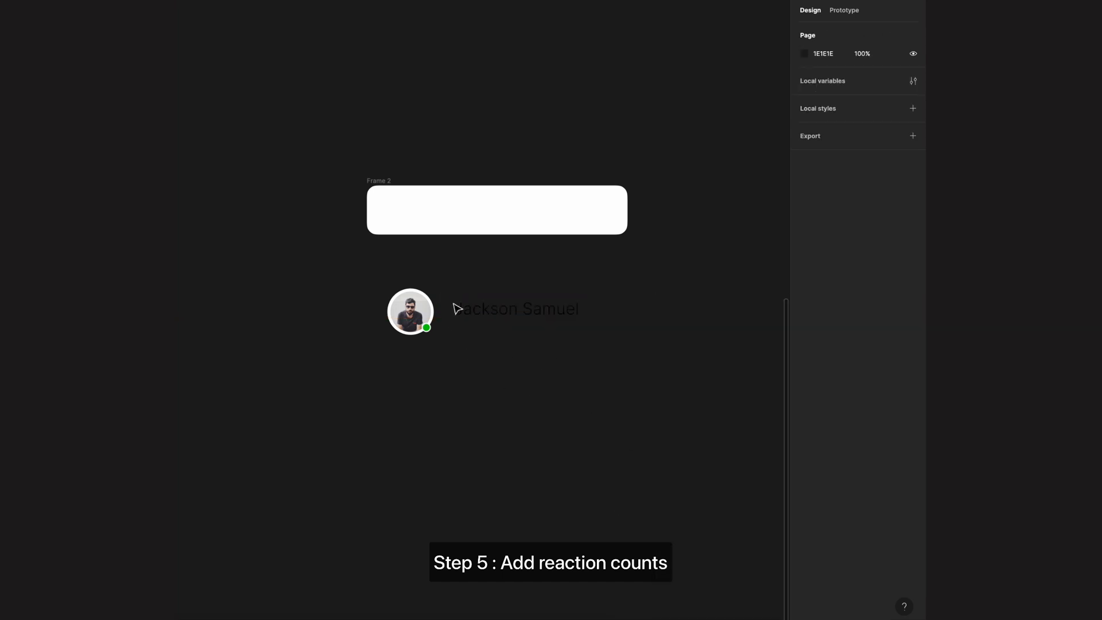
left_click(456, 308)
left_click(809, 204)
left_click(827, 231)
- Group the avatar with the profile name text
left_click_drag(376, 282, 583, 391)
key("ctrl+g")
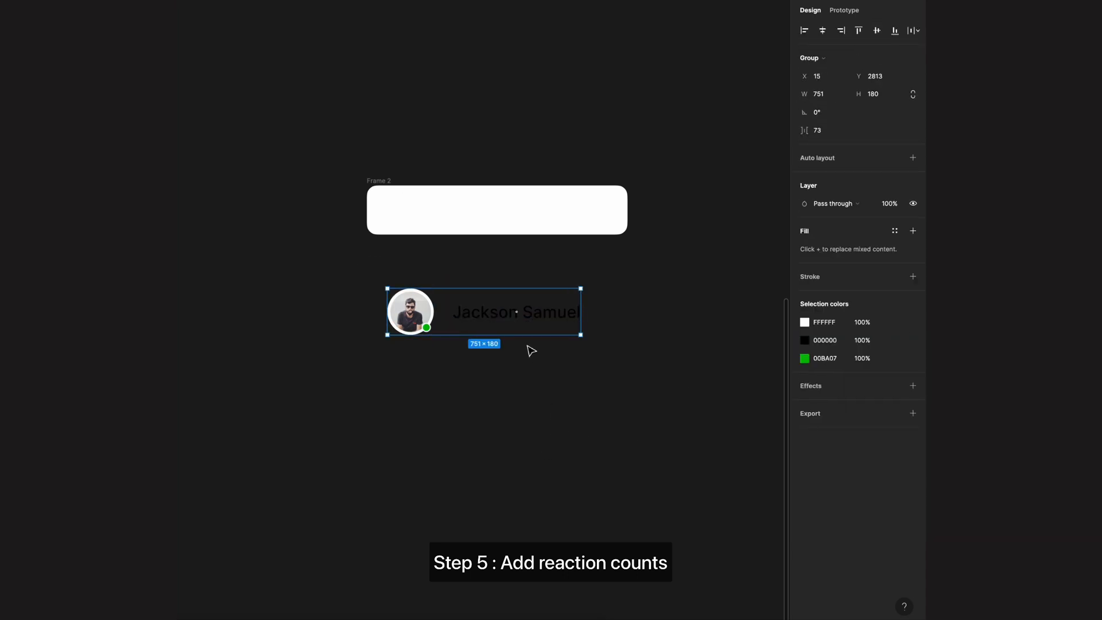
- Add auto layout to the white rounded frame and move the avatar and name group into it
left_click(500, 209)
left_click(914, 158)
left_click(777, 197)
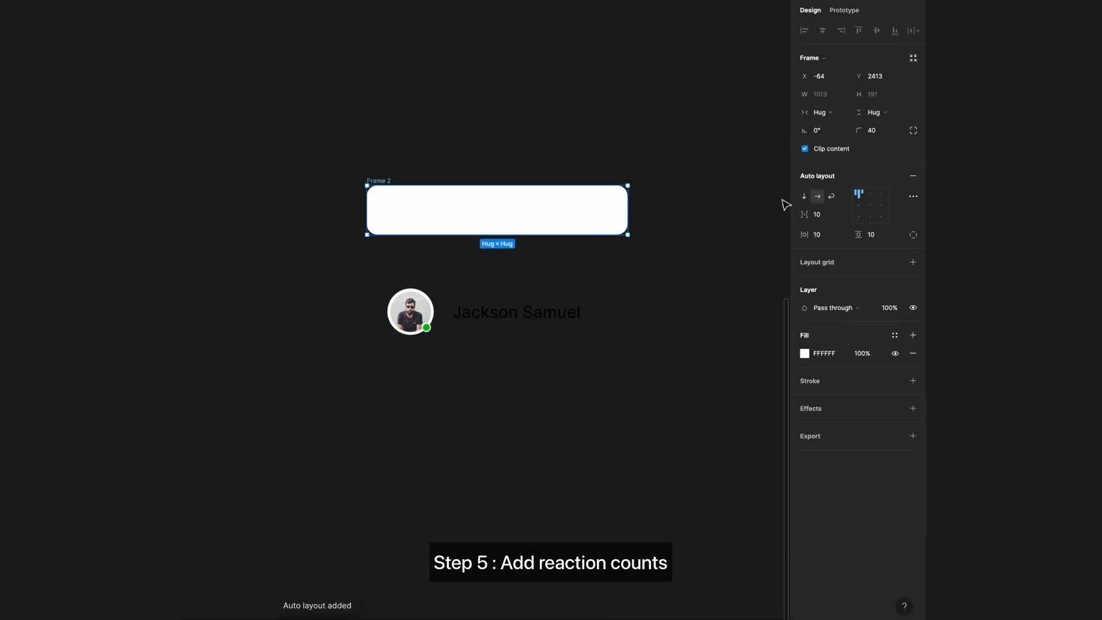
key("Escape")
left_click_drag(497, 332, 500, 213)
key("Escape")
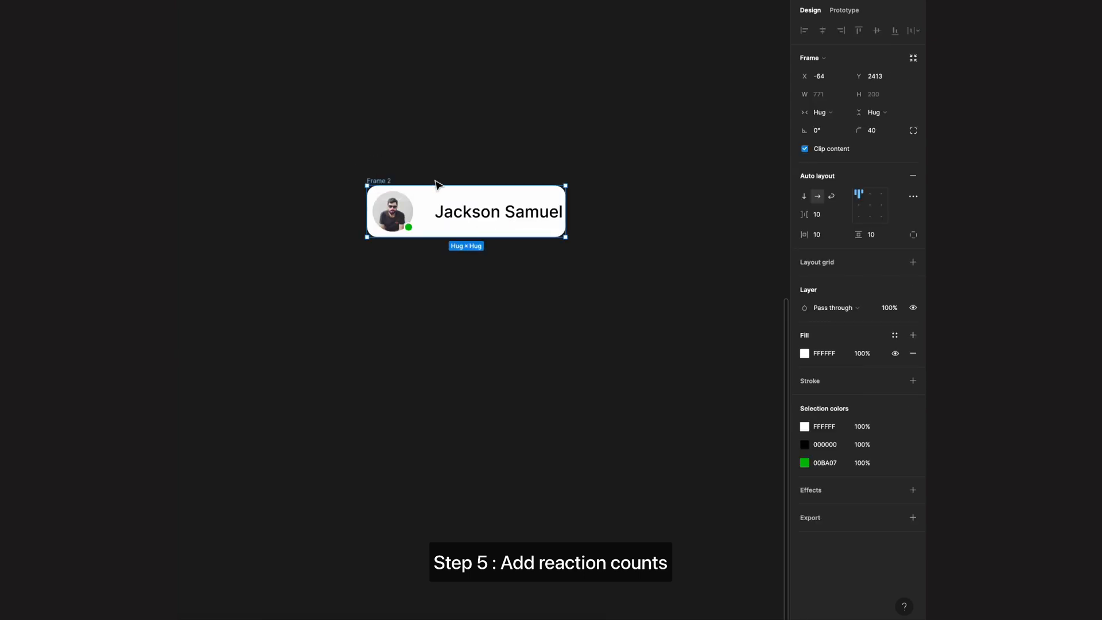
- Set the frame's horizontal and vertical auto layout padding to 24
left_click(819, 235)
type("24")
left_click(876, 236)
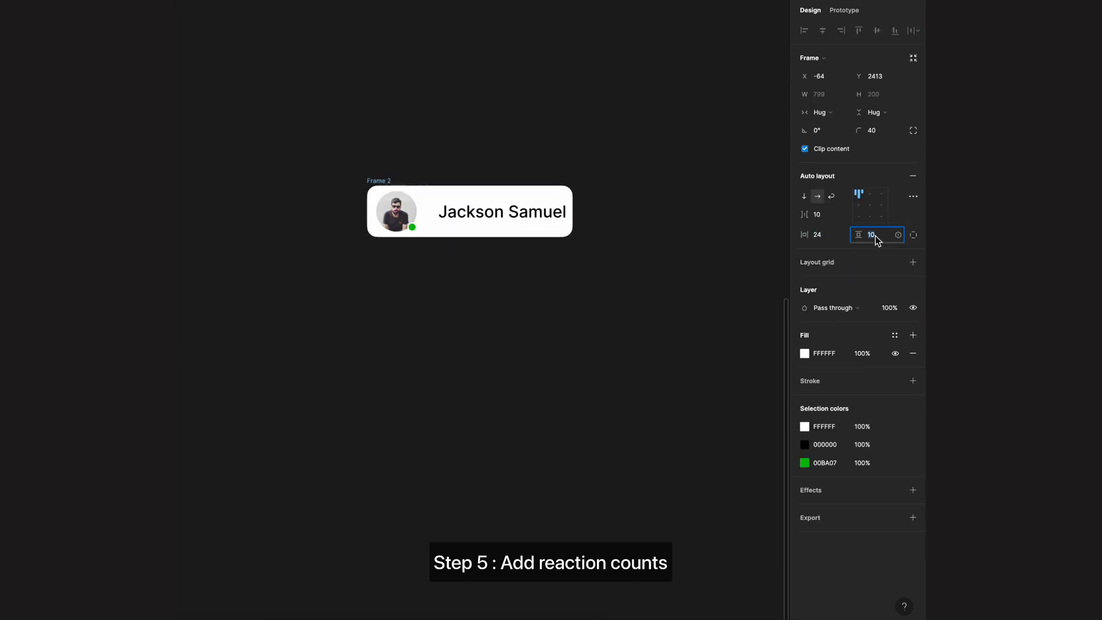
type("24")
key("Return")
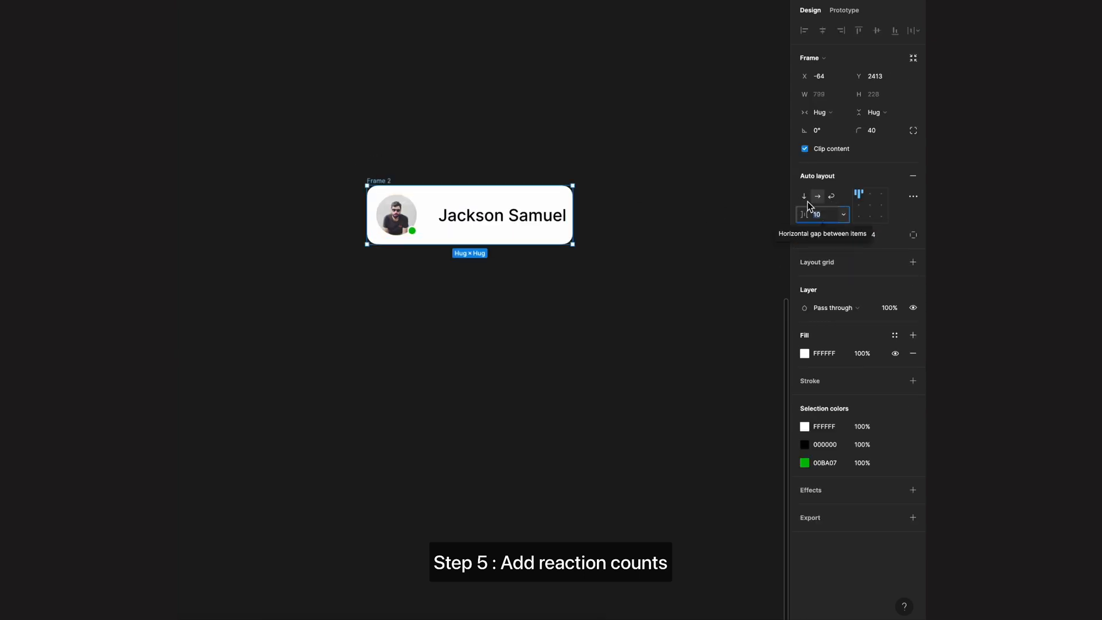
- Switch the frame's auto layout to vertical direction and set the gap between items to 26
left_click(804, 196)
left_click(825, 216)
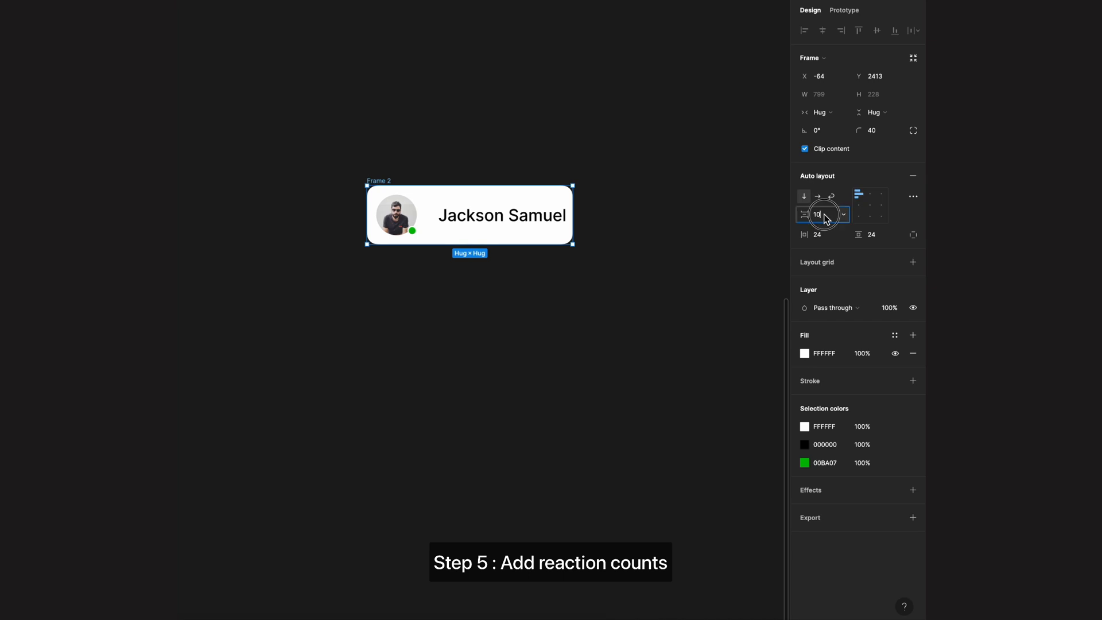
left_click(689, 356)
- Widen the frame to about 1176 by extending its right edge
left_click(492, 188)
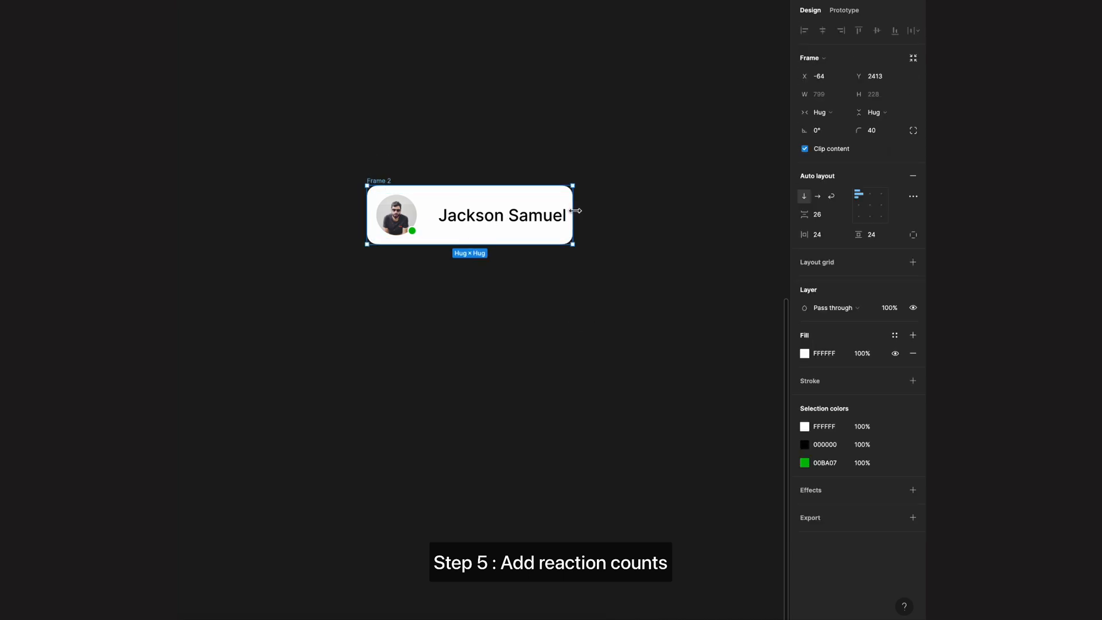
left_click_drag(573, 198, 670, 201)
left_click(511, 318)
left_click(545, 224)
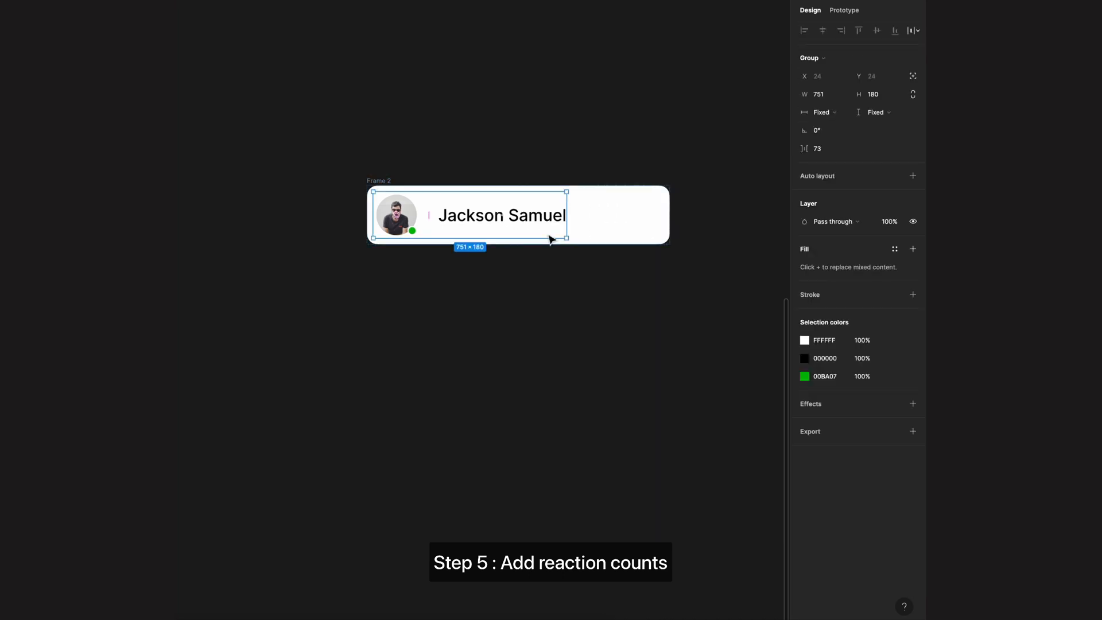
left_click_drag(566, 205, 594, 212)
key("ctrl+z")
left_click(471, 300)
left_click(460, 229)
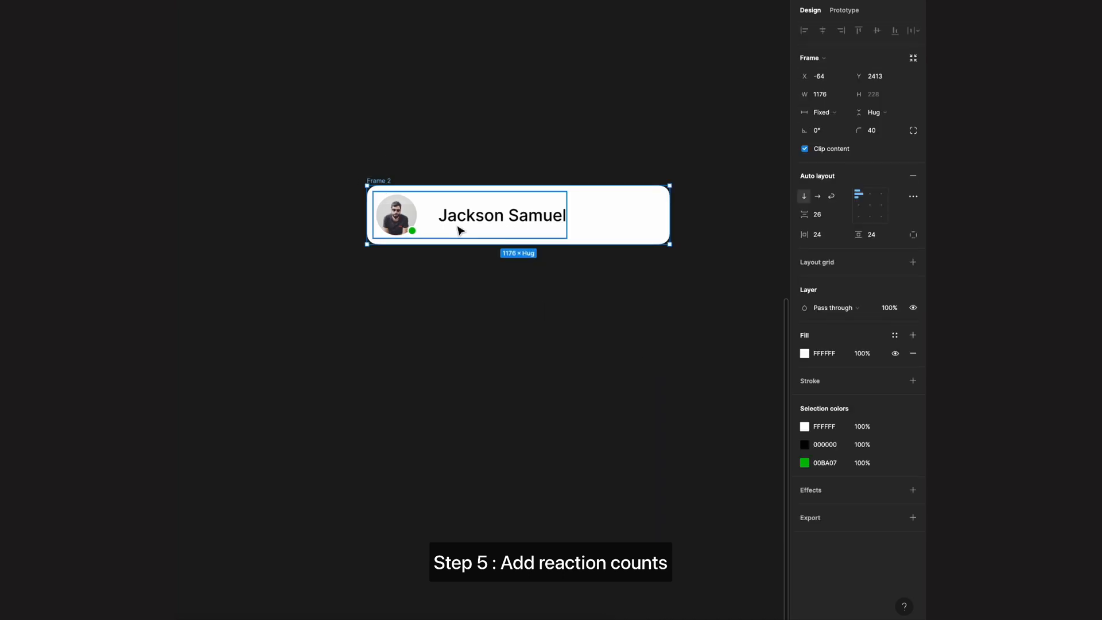
left_click(442, 396)
- Add left-aligned text below the frame reading "The names should be in singular or plural? I see here in plural and in the designs above is singular"
left_click(406, 301)
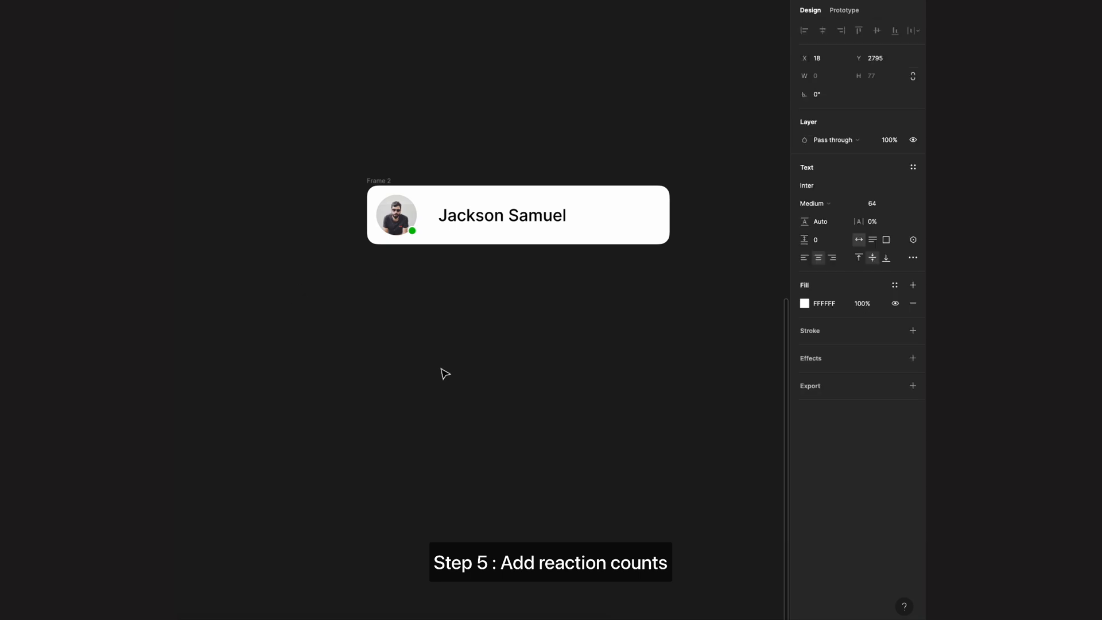
type("The names")
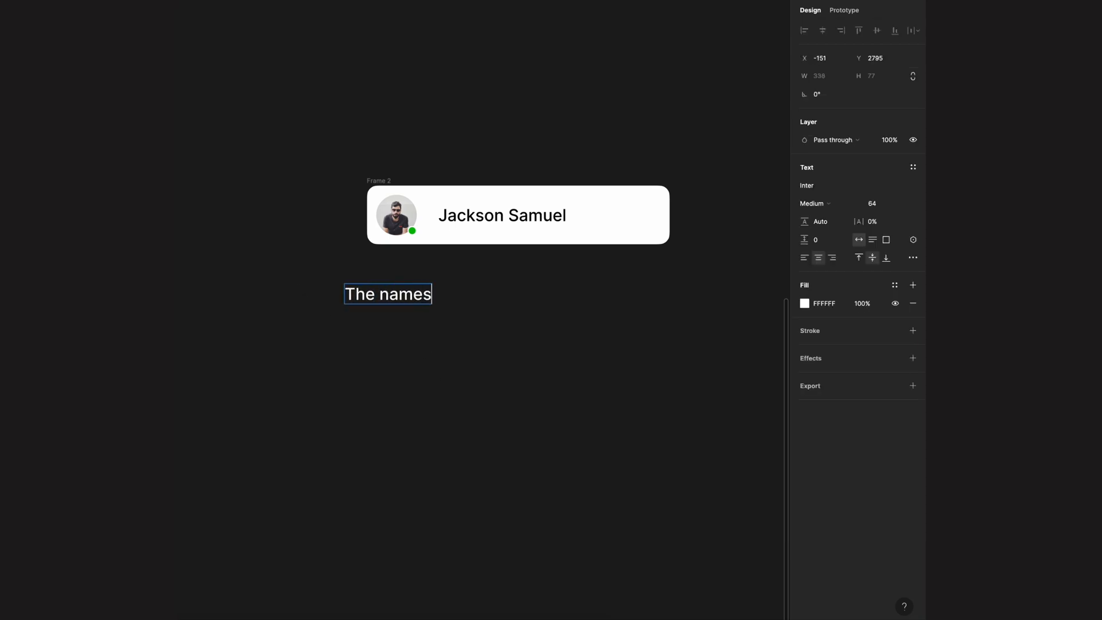
type(" should be in s")
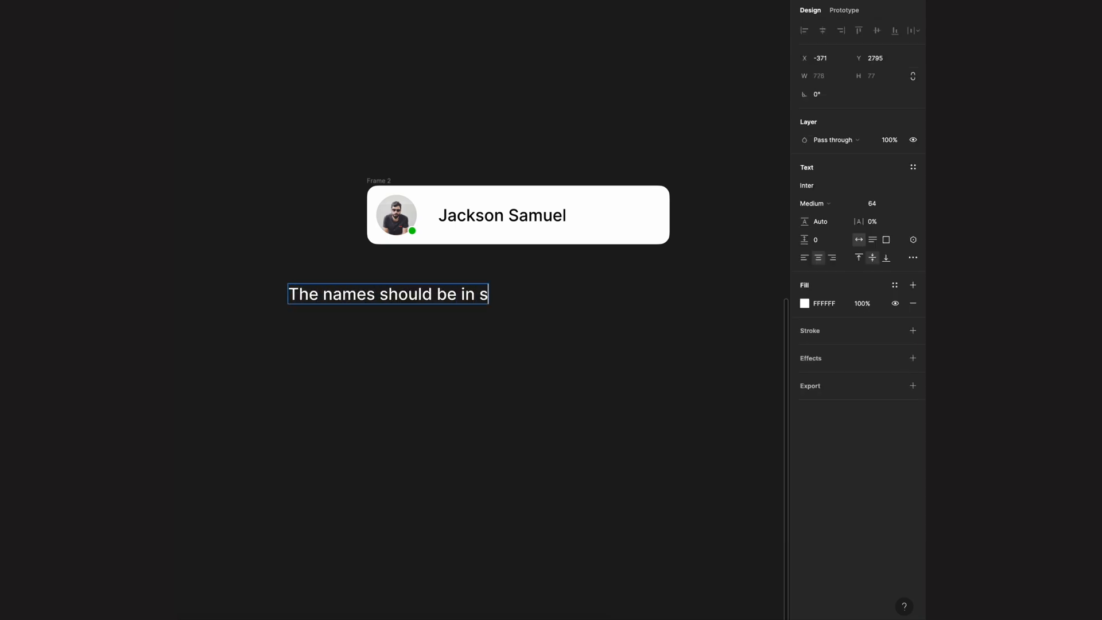
type("ingular or")
key("Return")
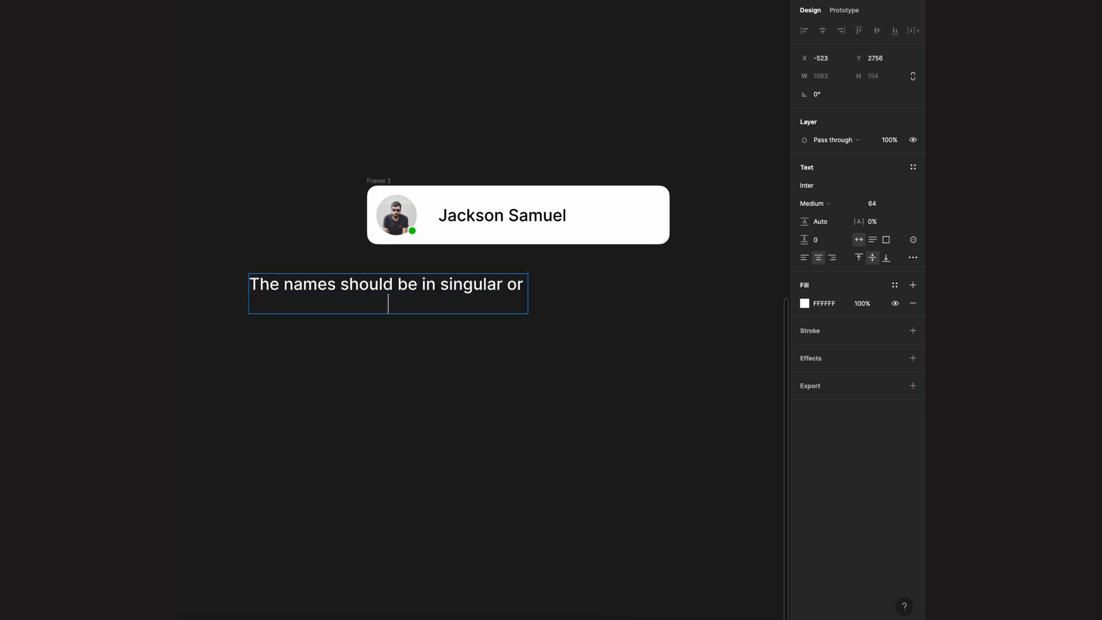
type("plural? I see")
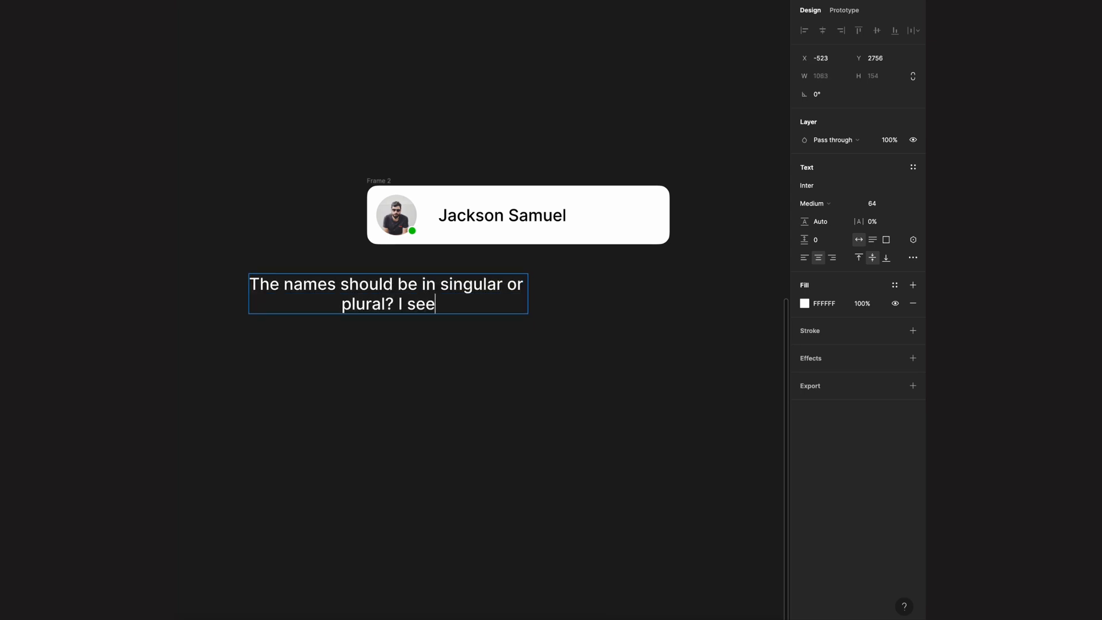
type(" here in plural a")
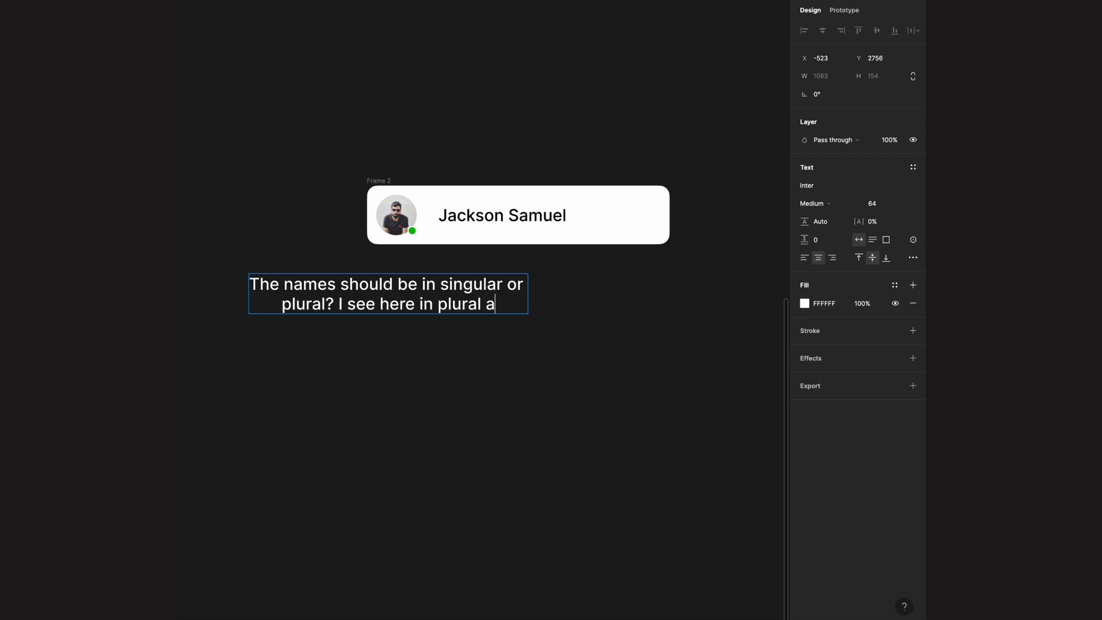
type("nd in the designs")
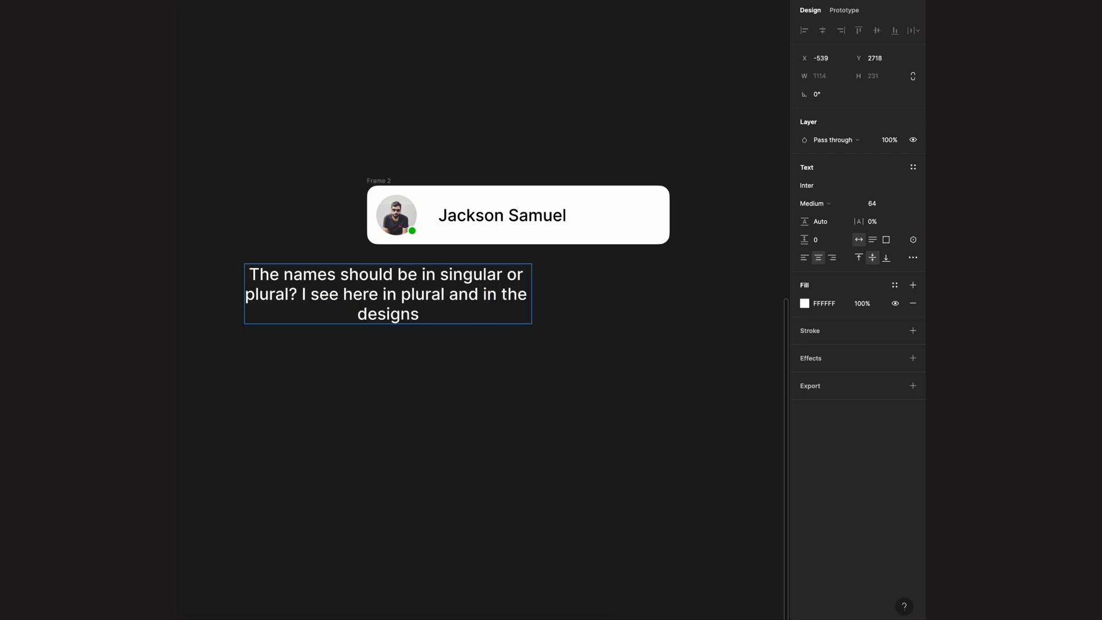
type(" above ")
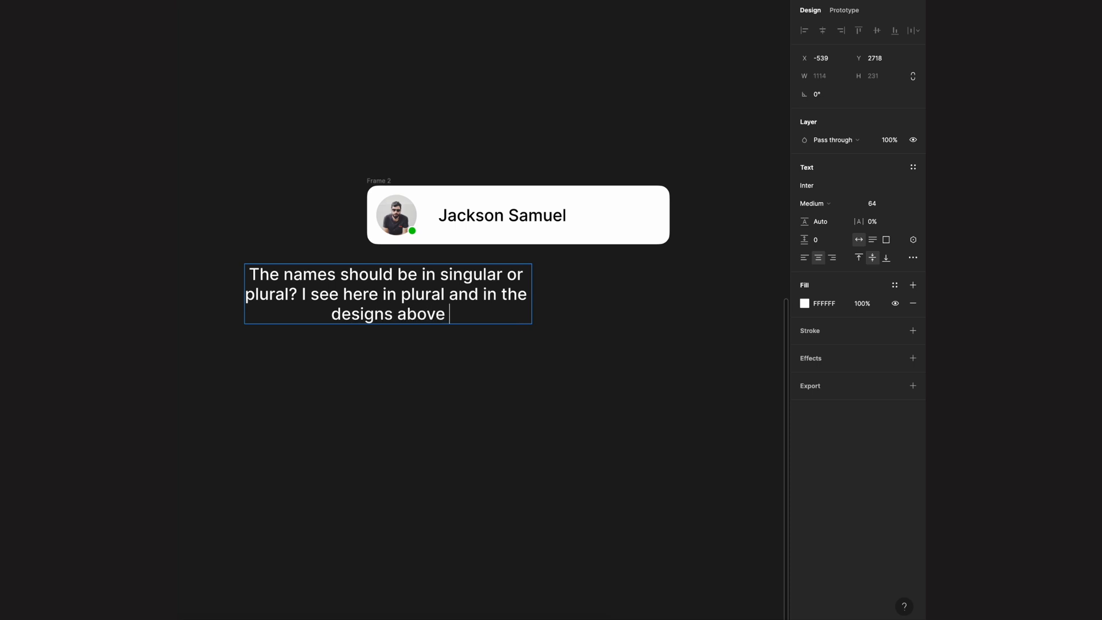
type("is singular")
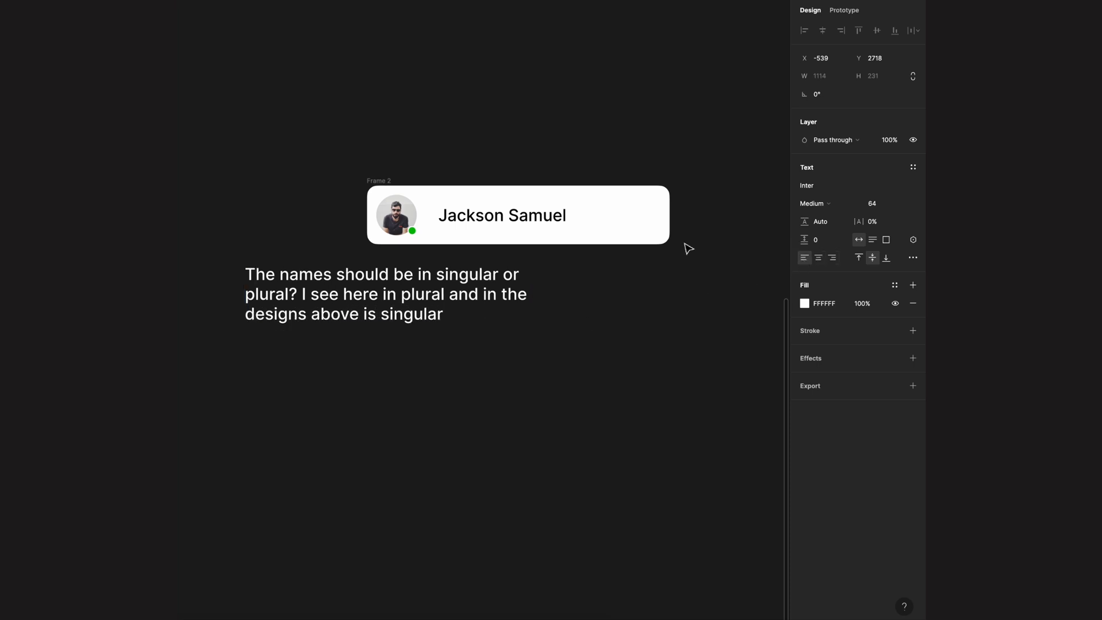
- Style the comment text with Regular weight, paragraph spacing 19 and a black fill (000000)
triple_click(478, 215)
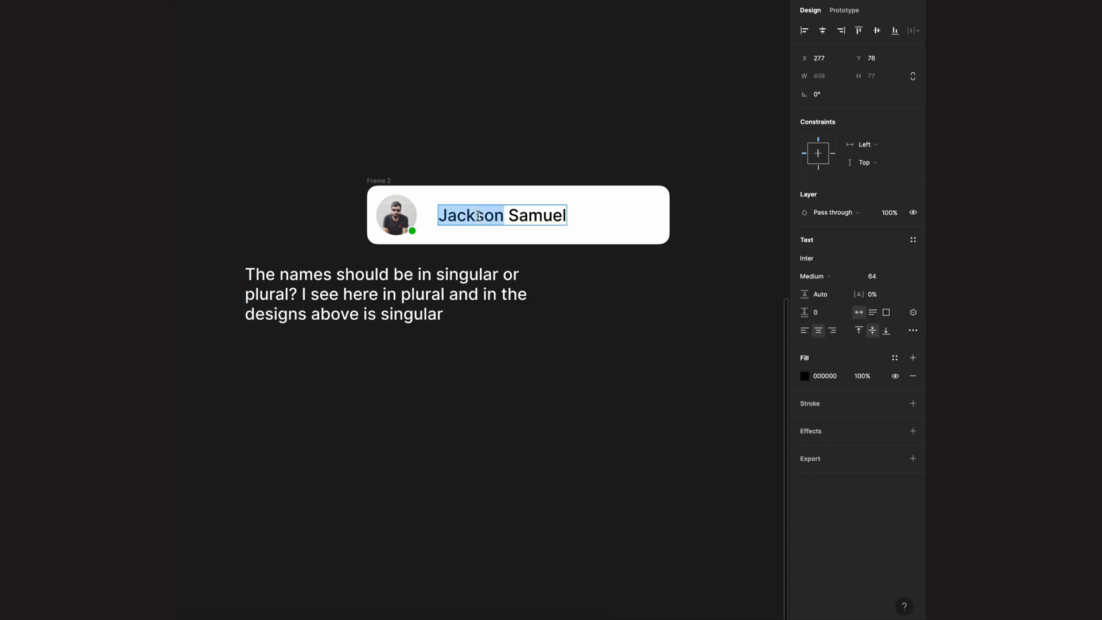
double_click(404, 298)
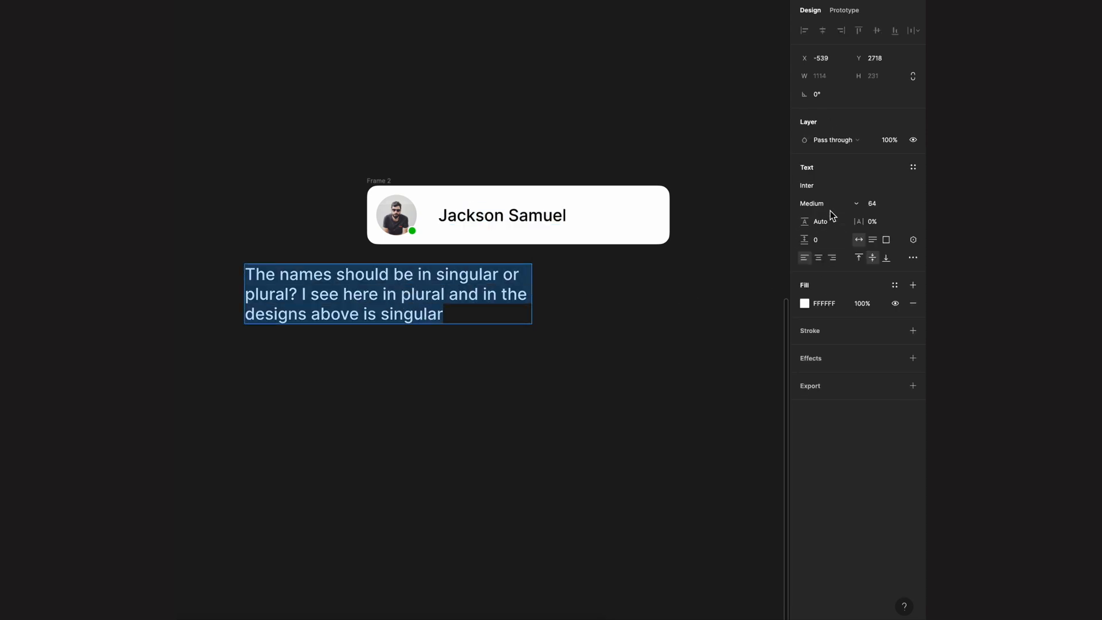
left_click(829, 204)
left_click(815, 188)
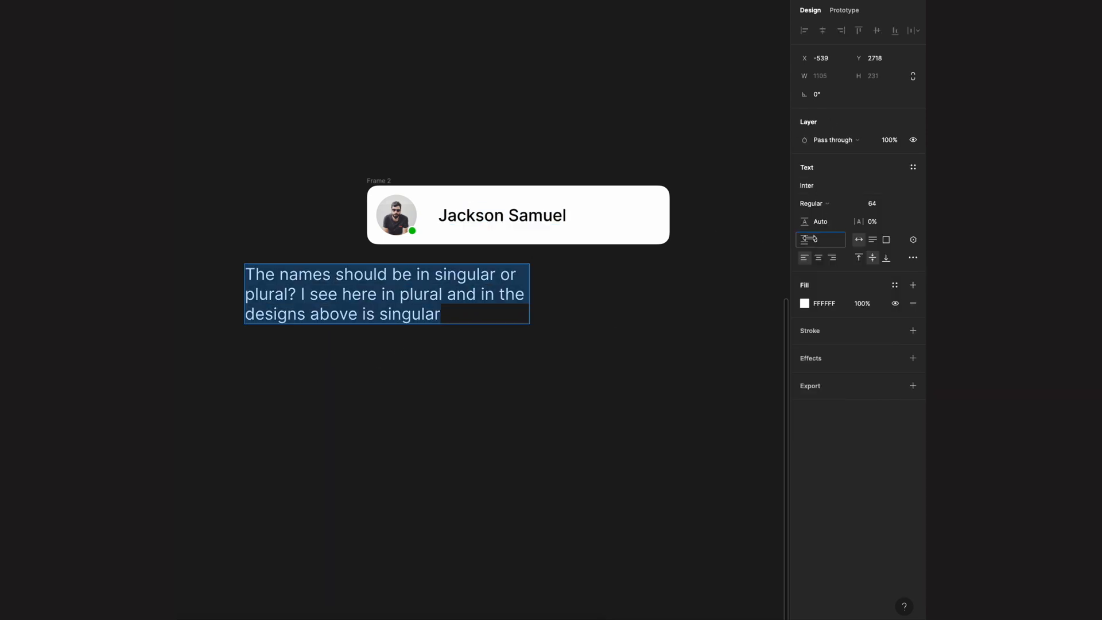
left_click_drag(809, 239, 831, 238)
left_click(805, 304)
left_click_drag(700, 413, 635, 524)
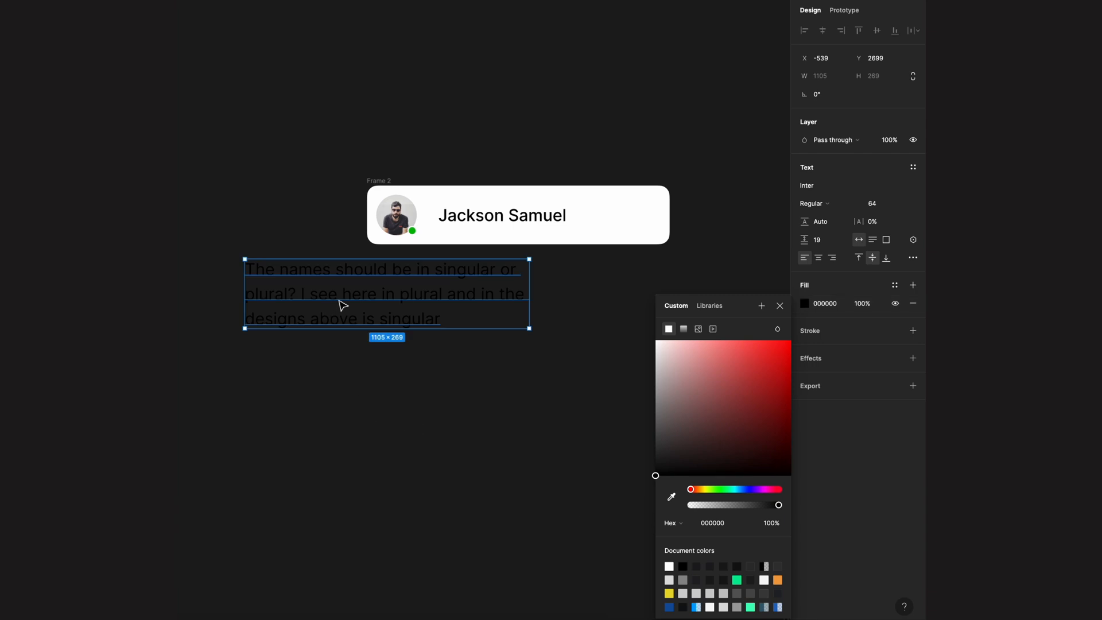
- Align the comment text under the frame and duplicate it below, replacing the copy's wording with "5 min ago . Reply"
left_click_drag(339, 302, 447, 379)
left_click(402, 387)
key("ctrl+d")
double_click(447, 380)
type("5 min ago  Reply")
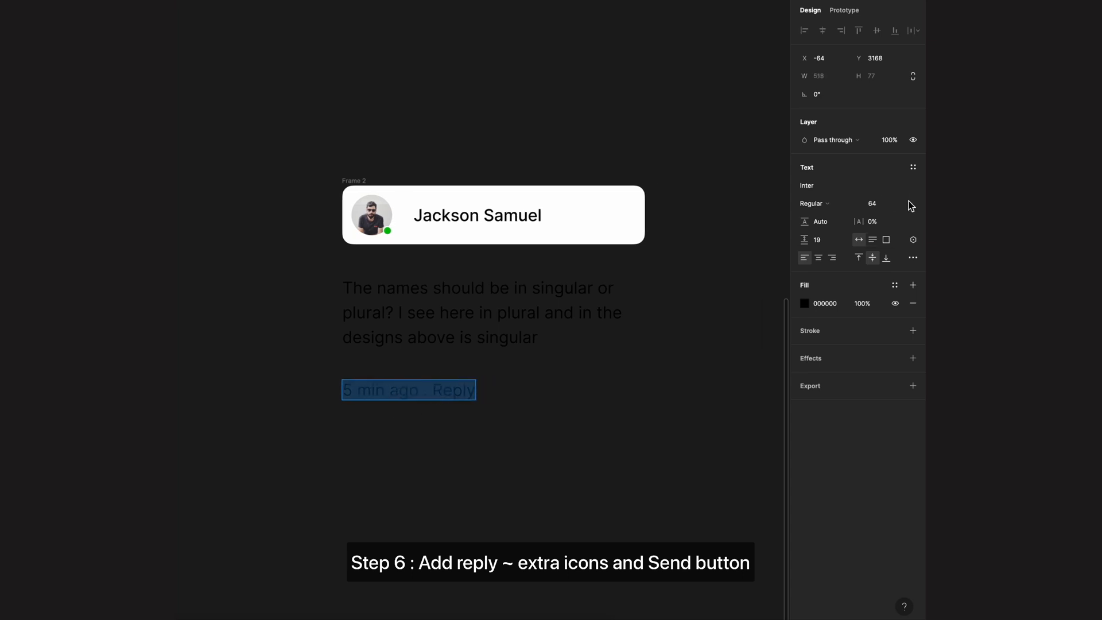
- Set the font size of the "5 min ago . Reply" text to 36
left_click(872, 203)
left_click(879, 162)
double_click(397, 392)
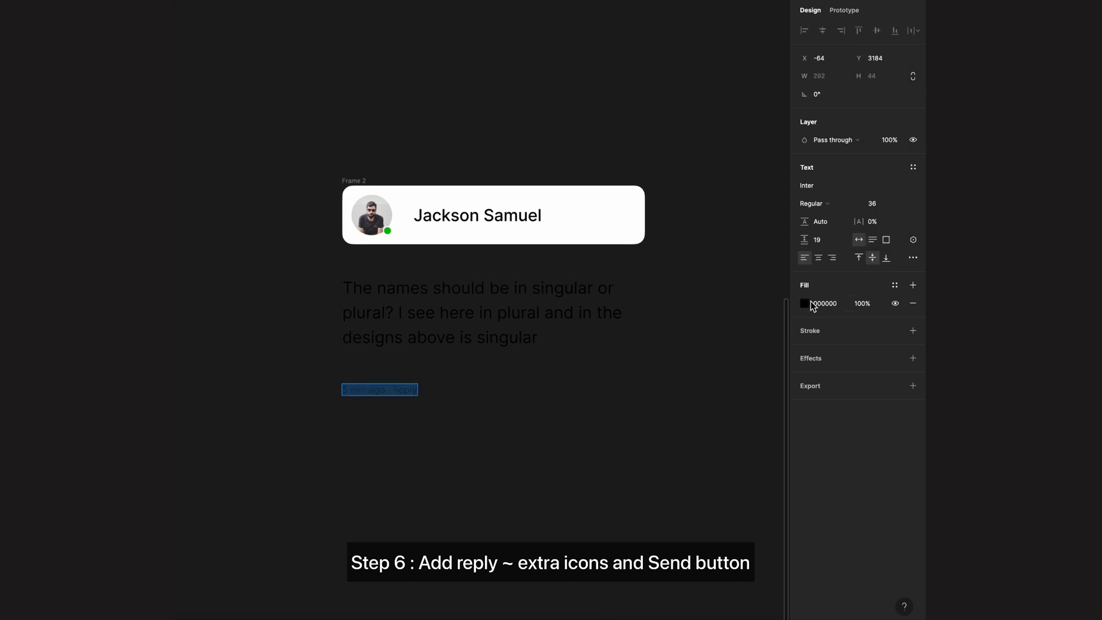
key("Escape")
scroll(631, 407, "left", 2)
key("Escape")
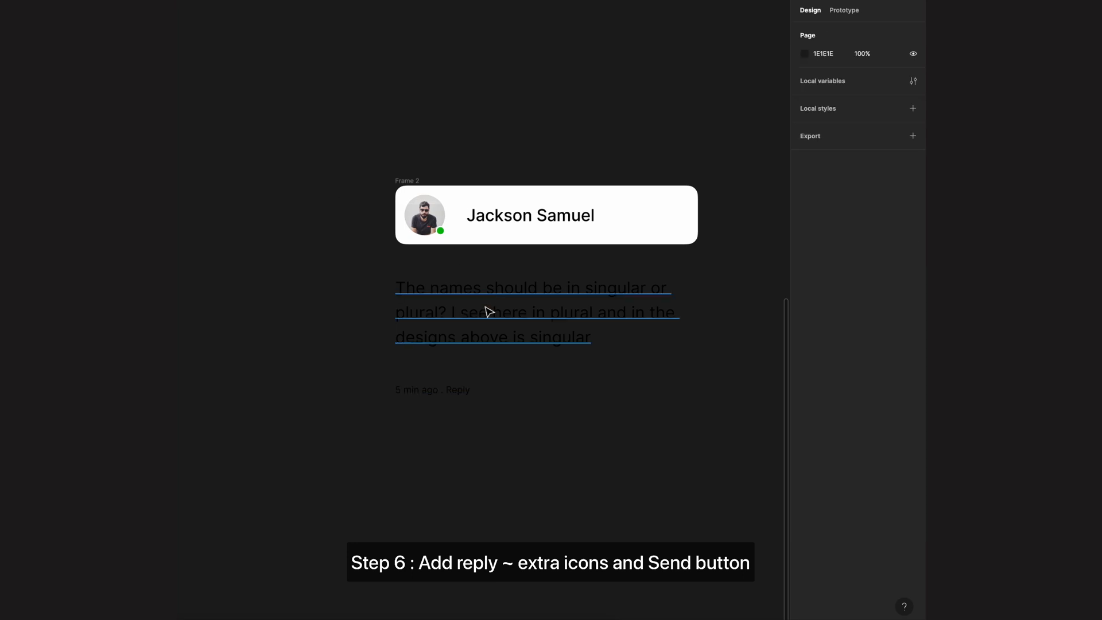
- Move the comment text into the frame below the avatar and name group
left_click_drag(487, 310, 526, 350)
scroll(631, 344, "right", 1)
left_click(872, 221)
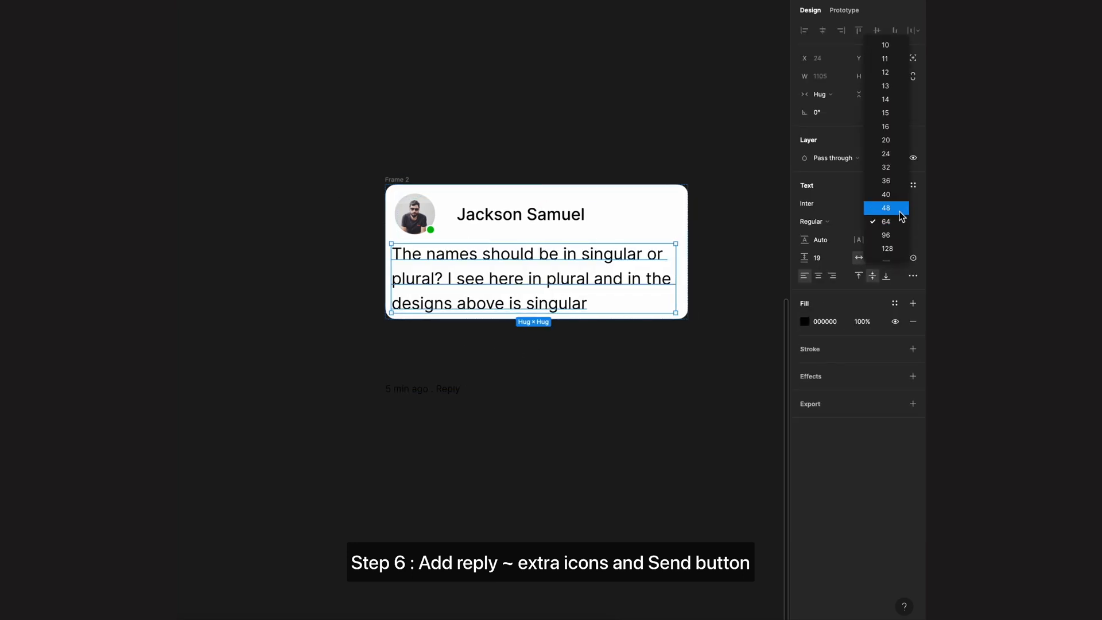
left_click(902, 211)
left_click(901, 222)
left_click(886, 234)
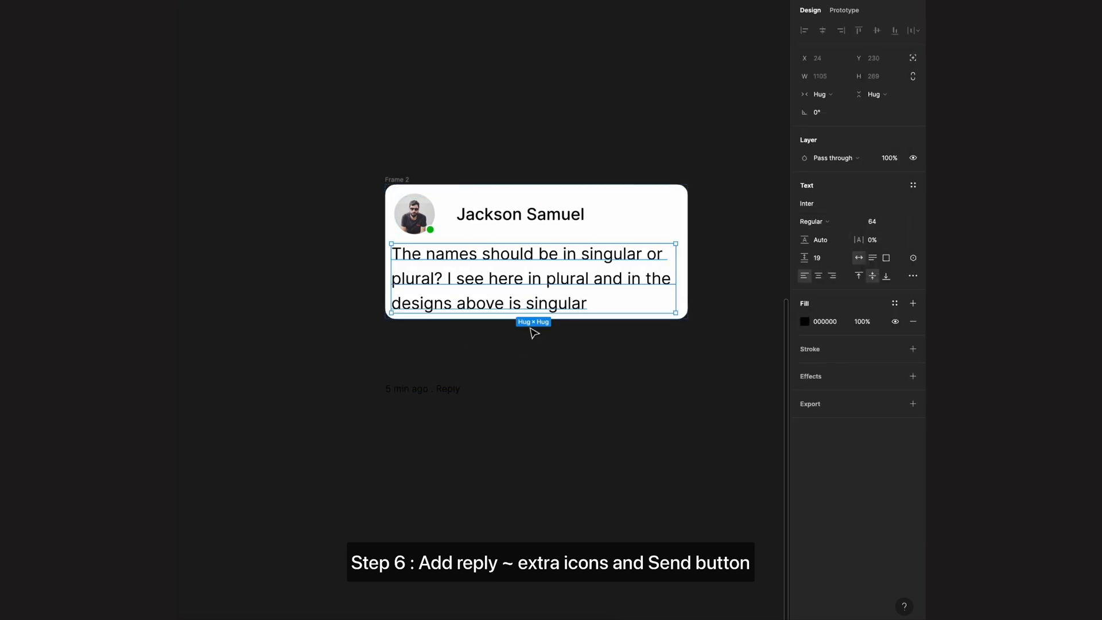
triple_click(516, 268)
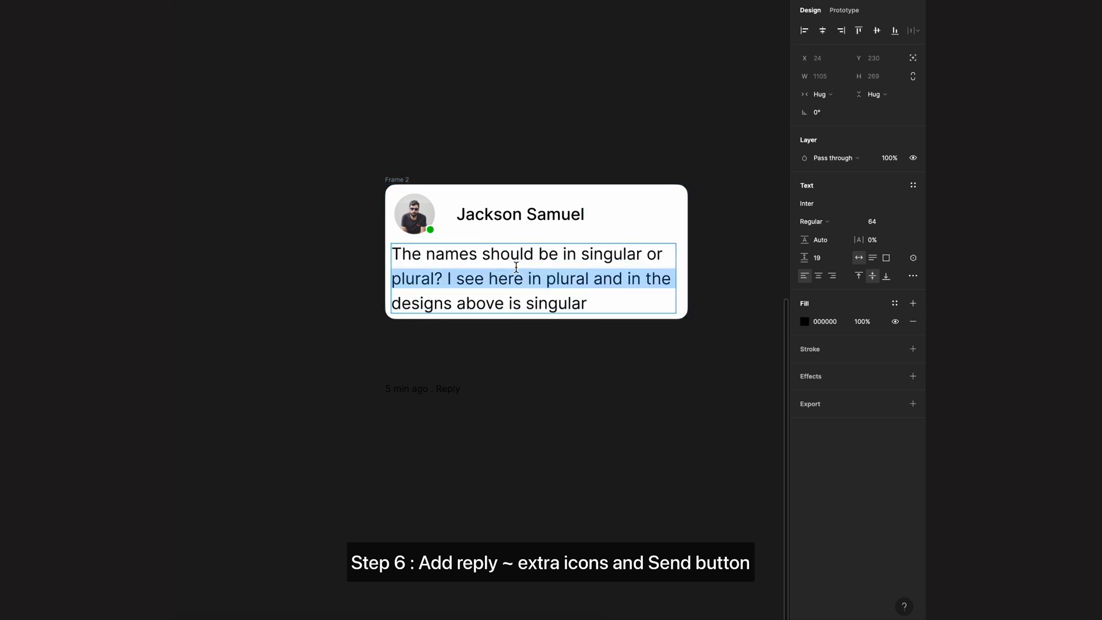
key("Escape")
- Move the "5 min ago . Reply" text into the frame beneath the comment
left_click(430, 411)
left_click_drag(423, 394, 462, 322)
left_click(461, 354)
left_click(453, 326)
- Set the "5 min ago . Reply" text's fill to grey 666666 and its font size to 48
left_click(805, 321)
left_click_drag(666, 428, 643, 432)
left_click(903, 224)
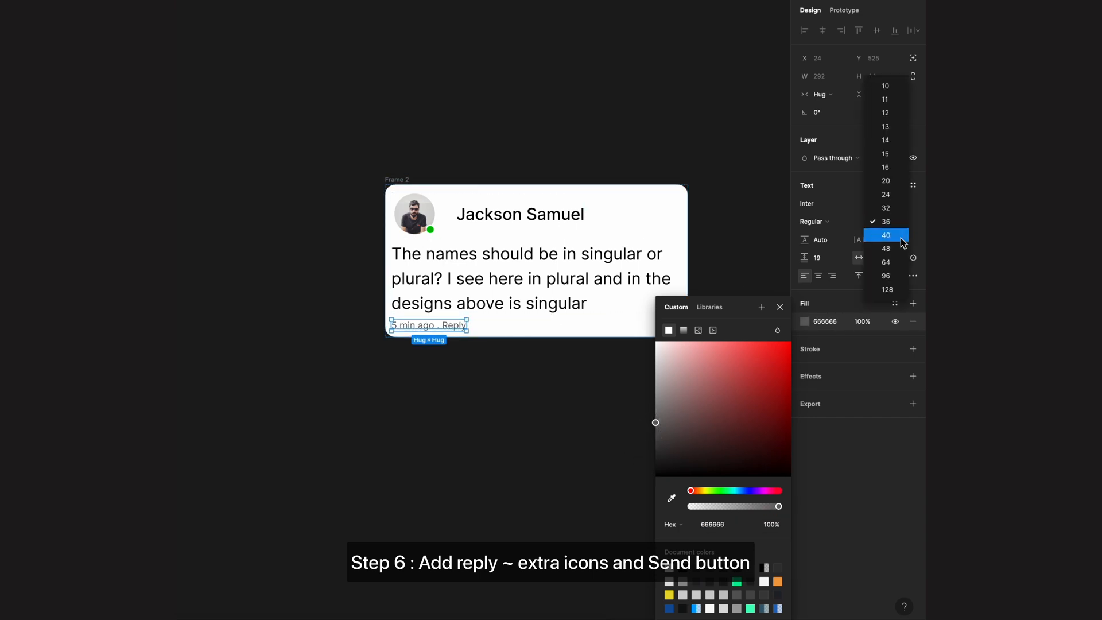
left_click(901, 238)
left_click(903, 229)
left_click(903, 237)
left_click(522, 388)
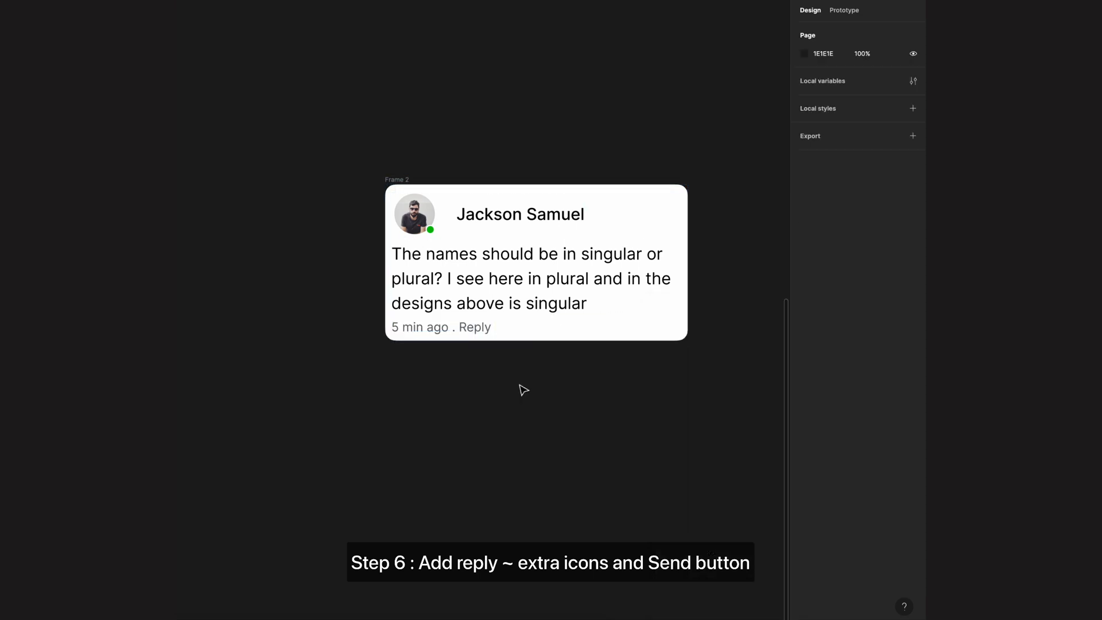
- Increase the vertical gap between the items in the comment card
left_click(467, 328)
left_click_drag(536, 314, 537, 329)
key("Escape")
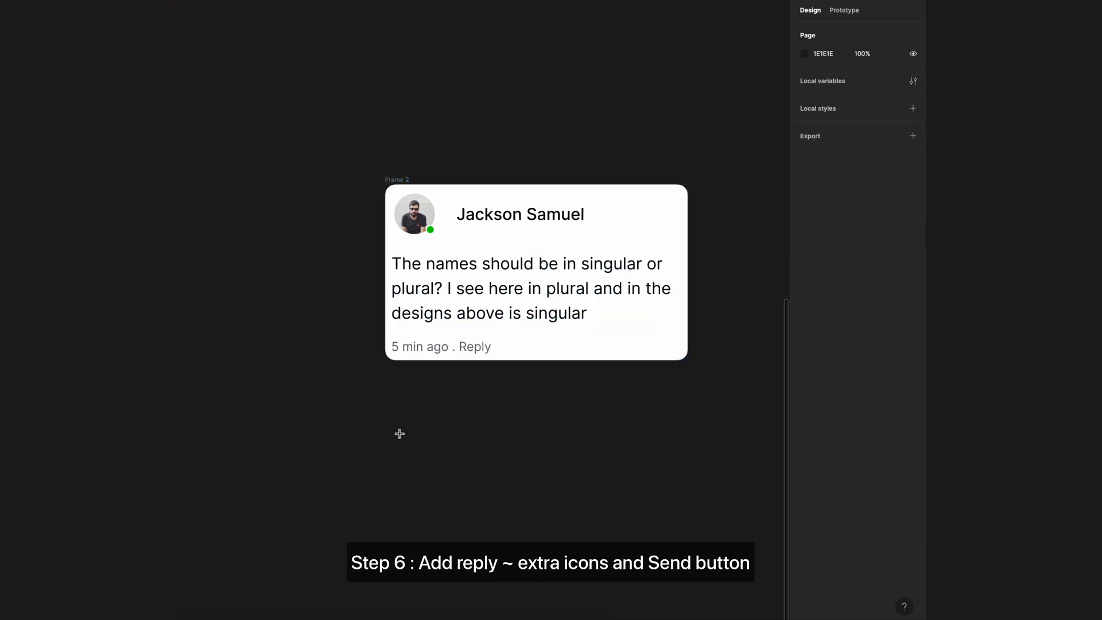
- Draw a 145 × 90 rectangle below the comment card with a corner radius of 16 and corner smoothing at the iOS mark
mouse_move(399, 434)
left_mouse_down()
mouse_move(452, 459)
mouse_move(437, 456)
left_mouse_up()
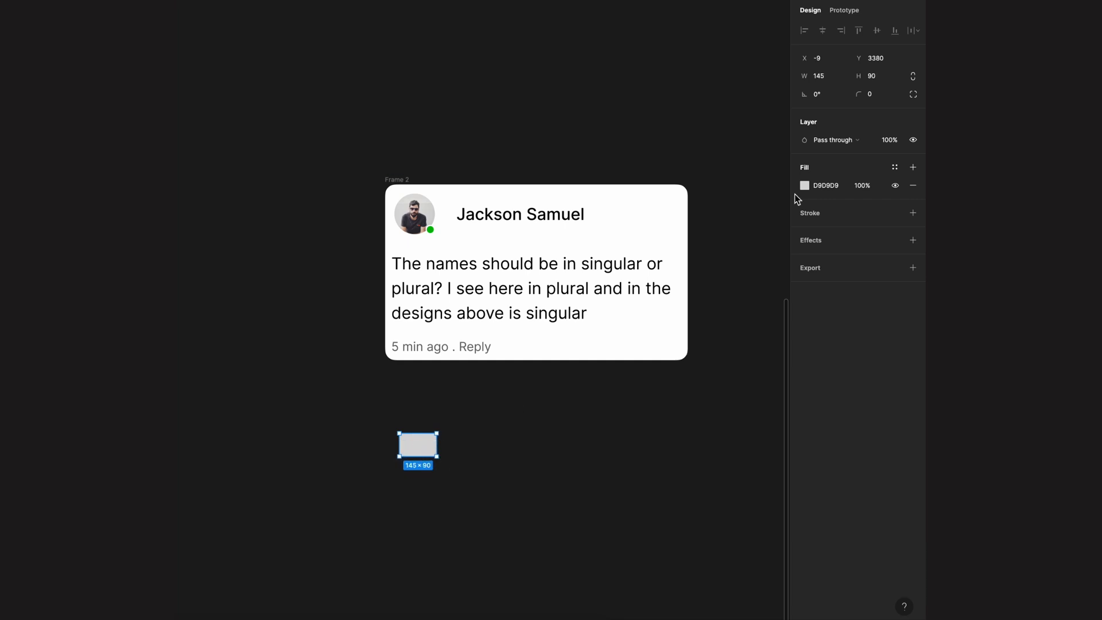
left_click(865, 94)
type("9")
left_click(877, 94)
left_click(914, 95)
left_click(914, 111)
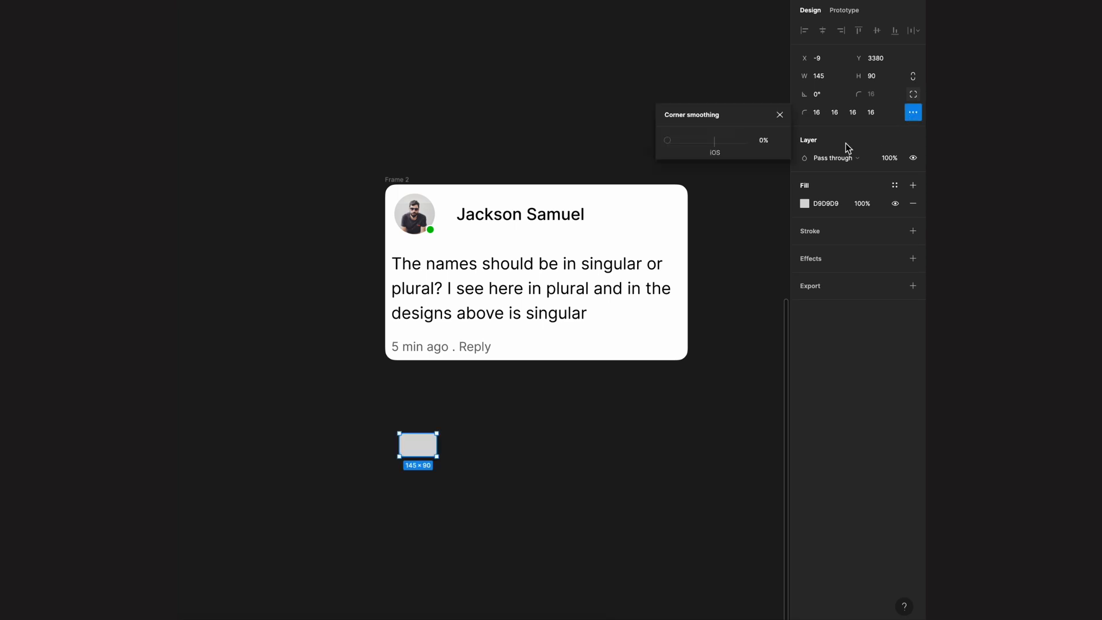
left_click_drag(668, 140, 713, 140)
- Set the small rectangle's fill to light grey EFEFEF
left_click(805, 203)
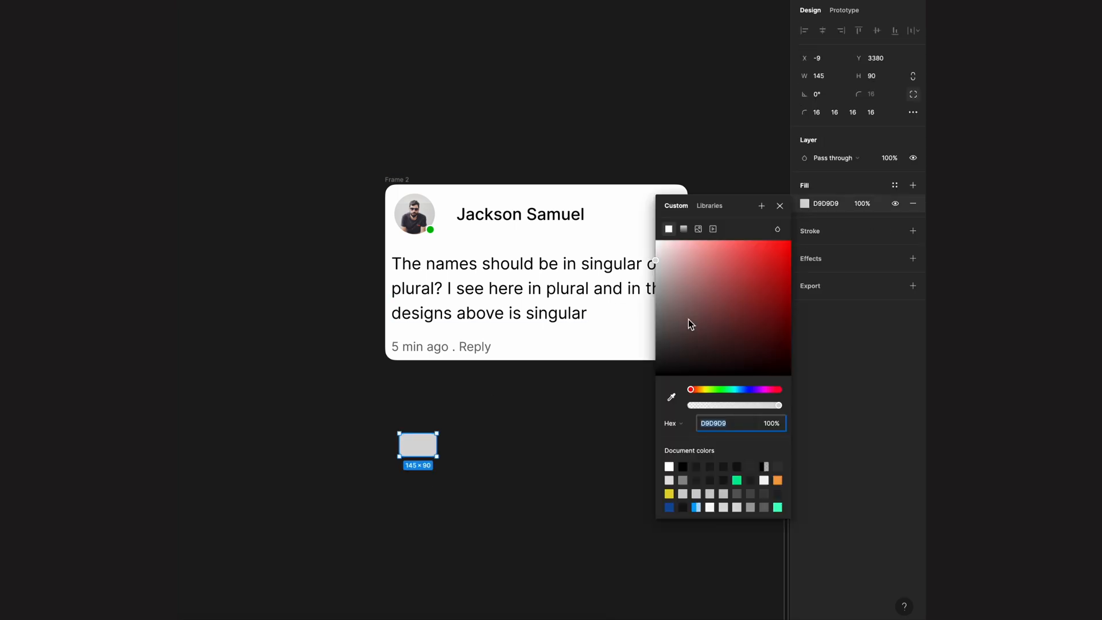
left_click_drag(689, 320, 656, 251)
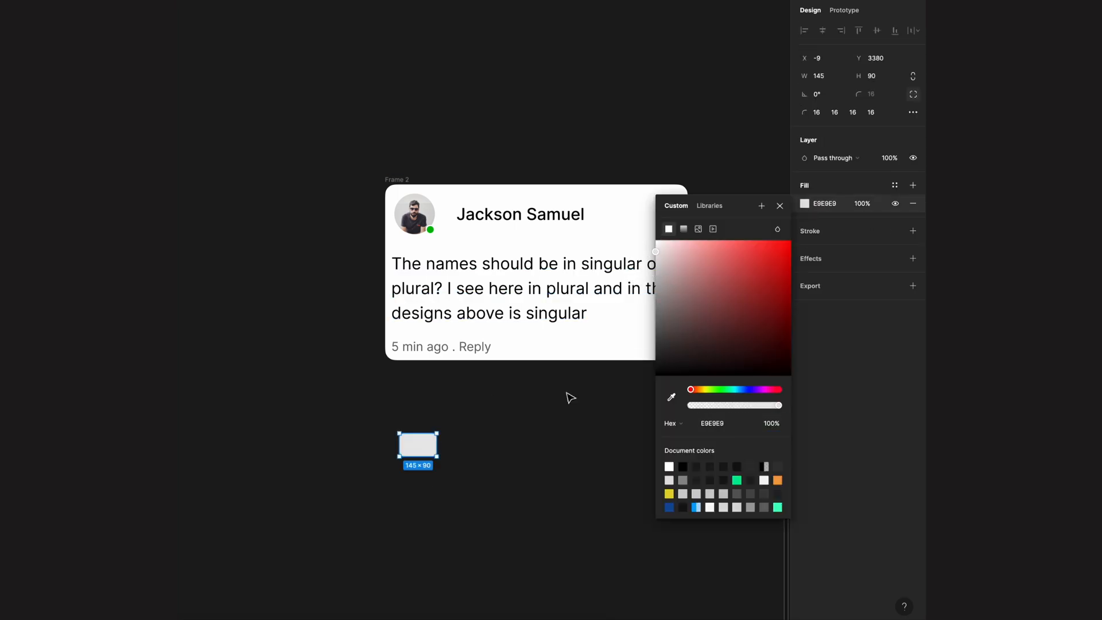
left_click(671, 398)
key("Escape")
- Copy the "5 min ago . Reply" text beside the grey rectangle and shorten the copy to "5"
left_click(419, 348)
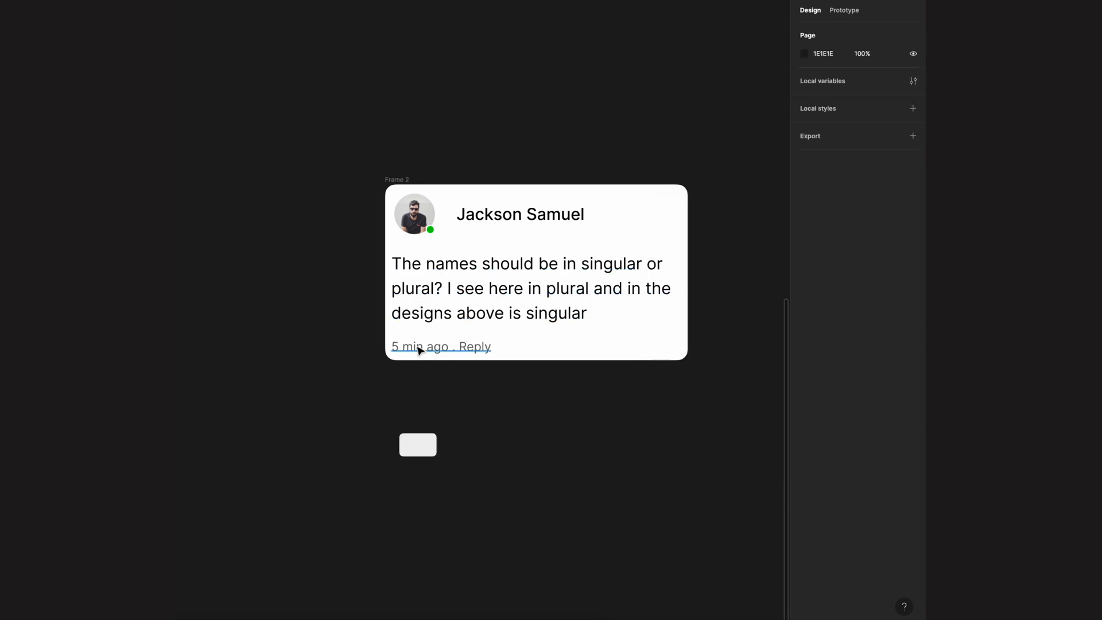
left_click(419, 446)
left_click_drag(419, 348, 534, 453)
double_click(487, 455)
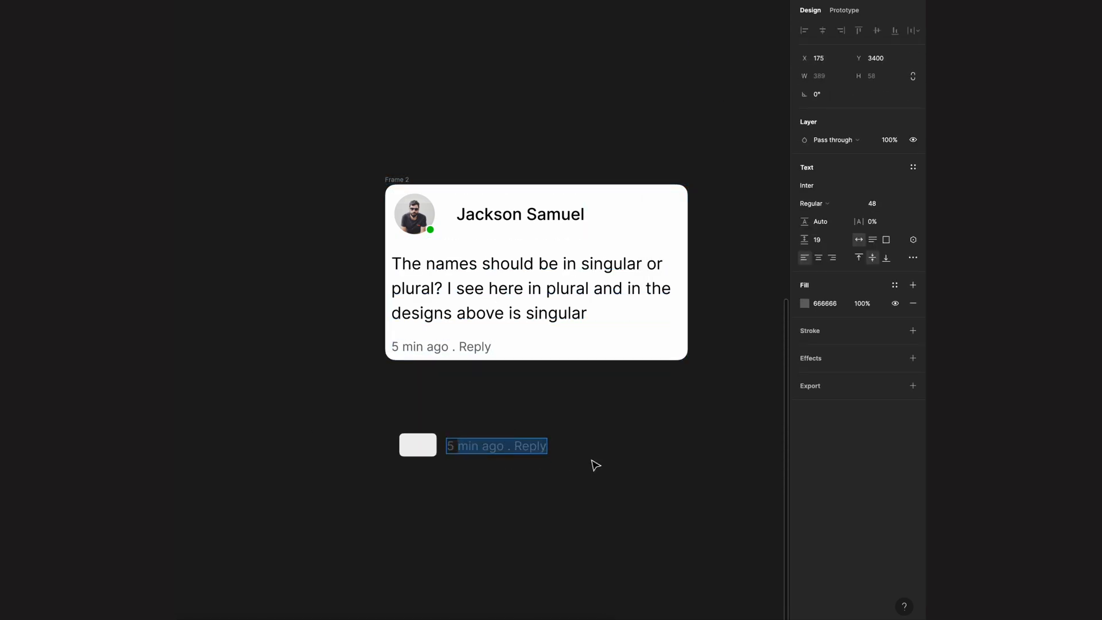
key("BackSpace")
scroll(631, 356, "right", 1)
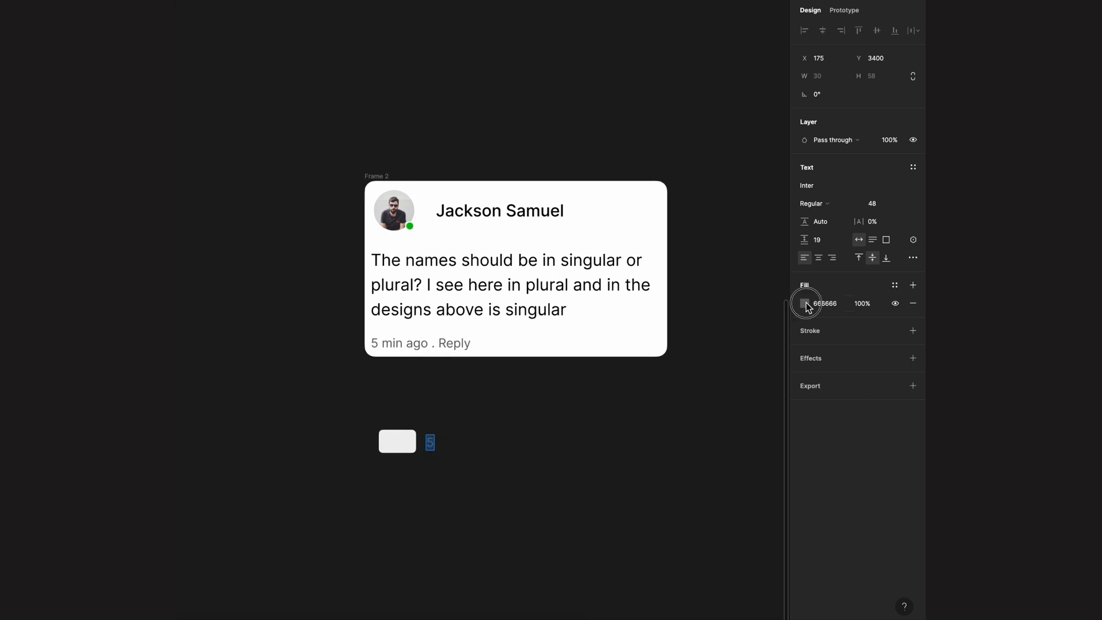
- Set the "5" to black 000000 and place it on the grey rectangle, centred vertically
left_click(805, 303)
key("i")
left_click(397, 439)
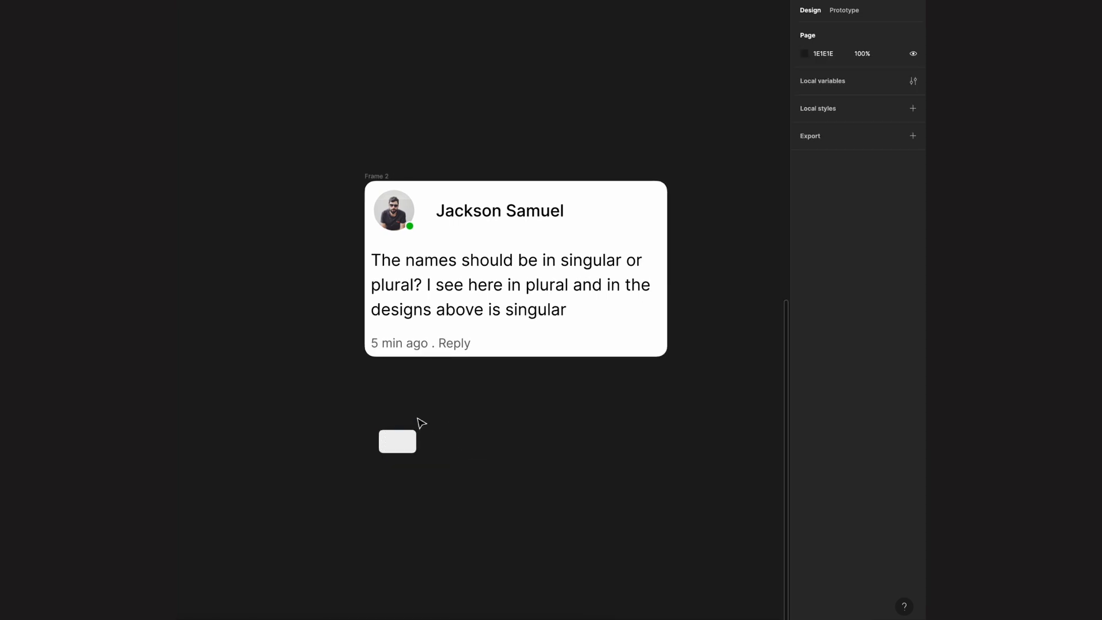
left_click(412, 431)
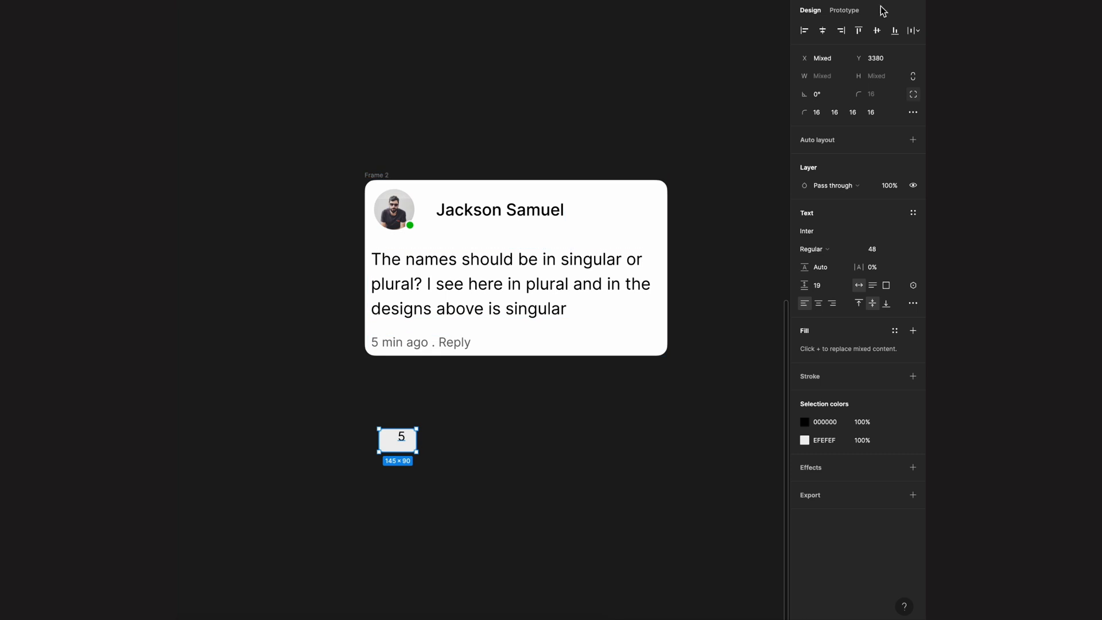
key("Escape")
scroll(485, 457, "down", 1)
double_click(401, 431)
scroll(571, 448, "right", 1)
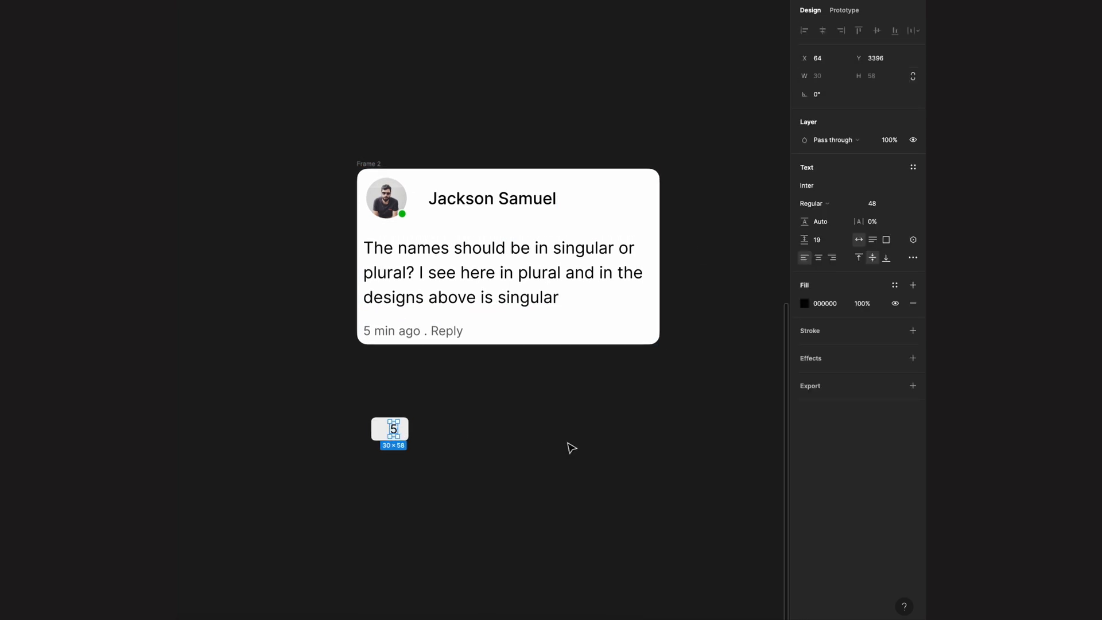
- Duplicate the "5" on the rectangle and replace the copy with the thumbs-up emoji found by searching for "like"
double_click(381, 428)
key("ctrl+super+space")
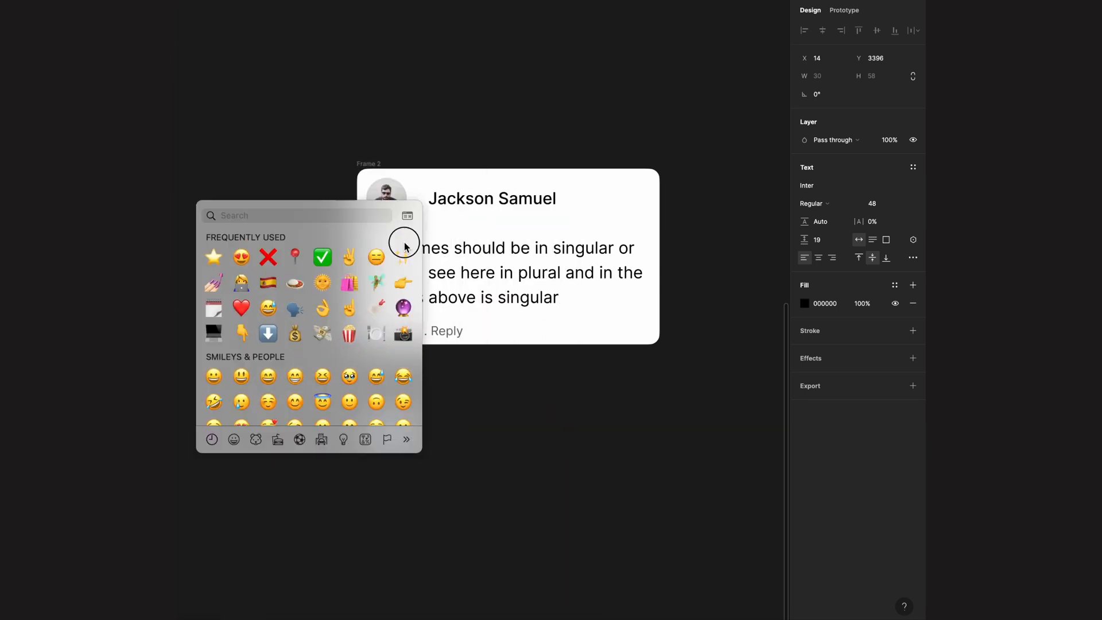
left_click(255, 307)
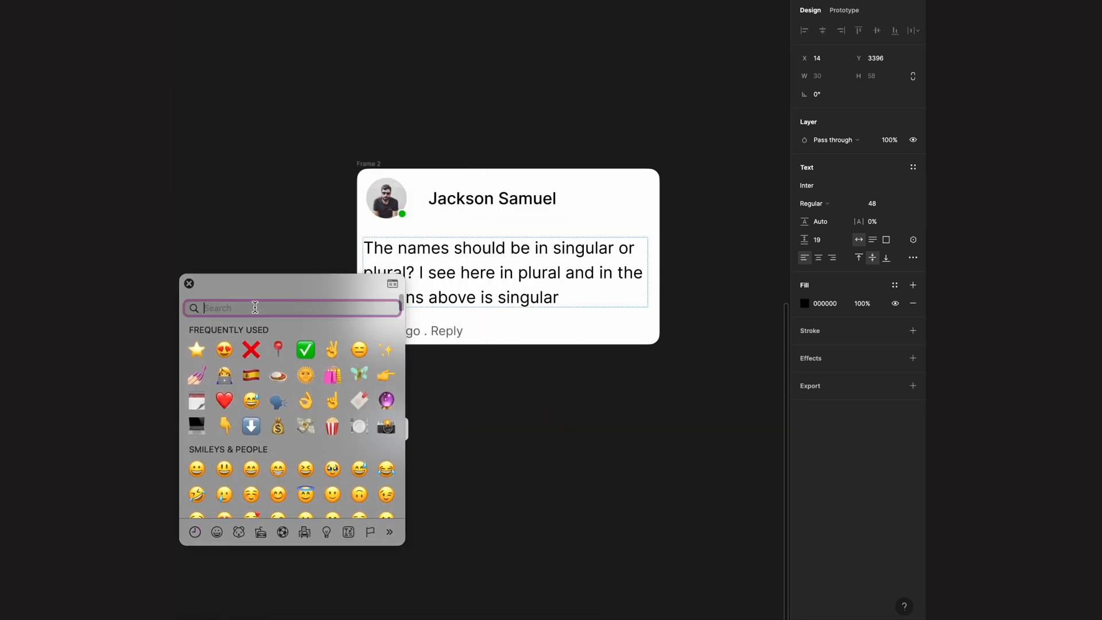
type("like")
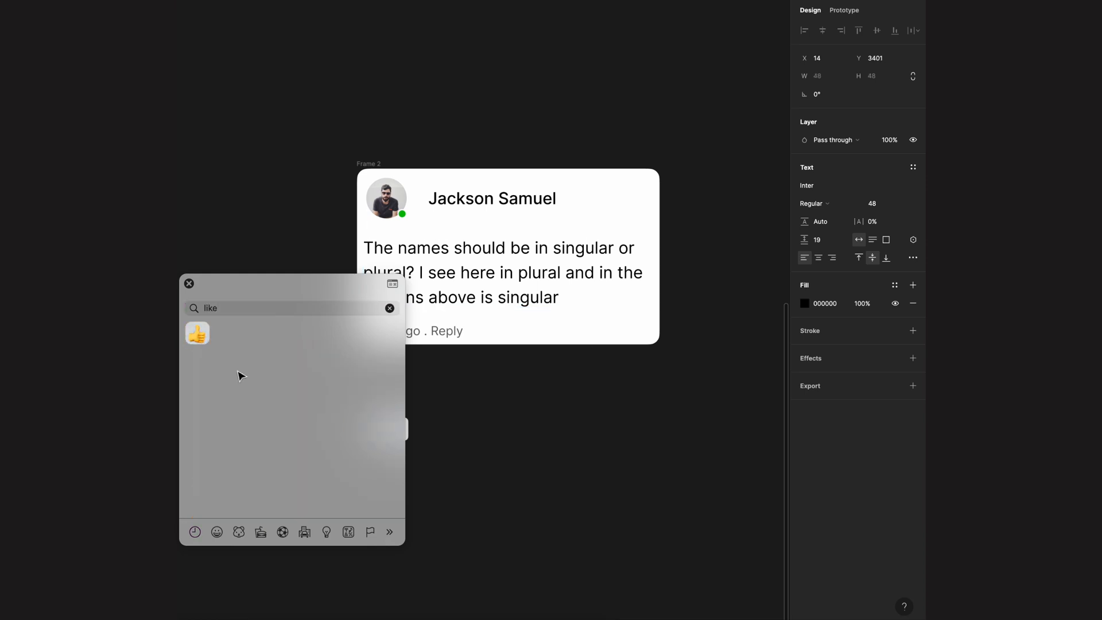
left_click_drag(266, 292, 644, 345)
left_click(520, 350)
scroll(386, 460, "down", 1)
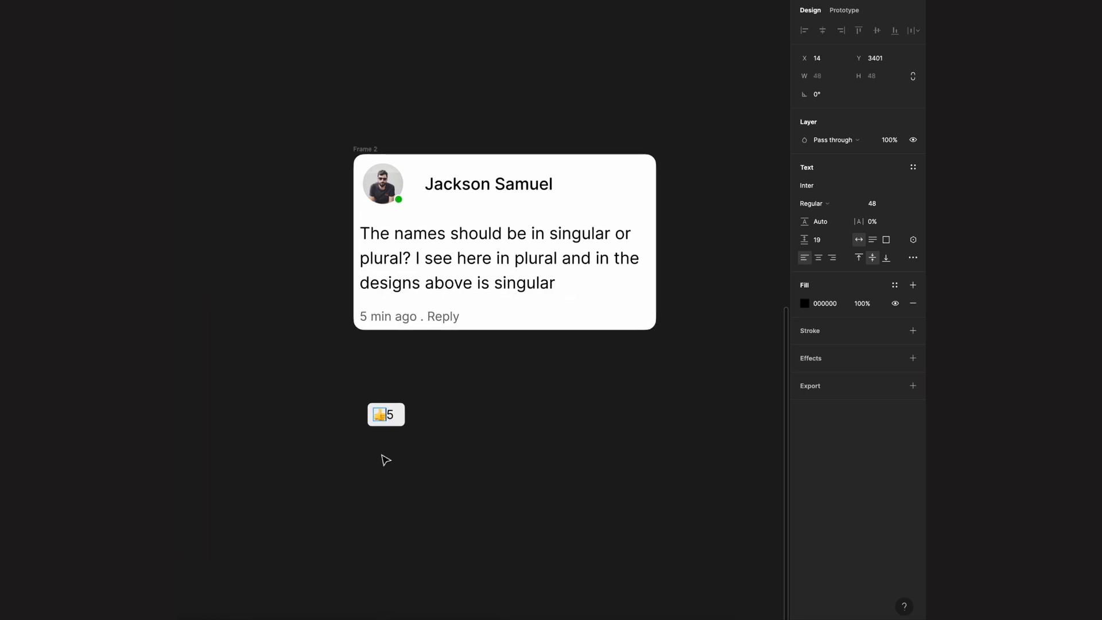
- Set the horizontal spacing between the thumbs-up emoji and the "5" to 24
key("Escape")
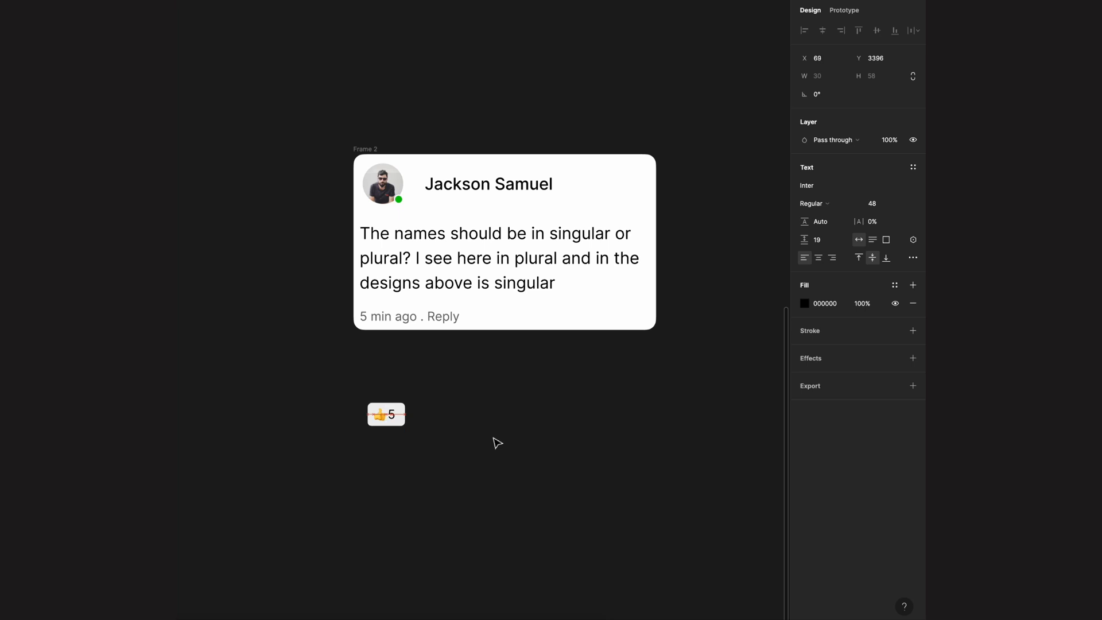
key("Right")
key("Right")
key("Right")
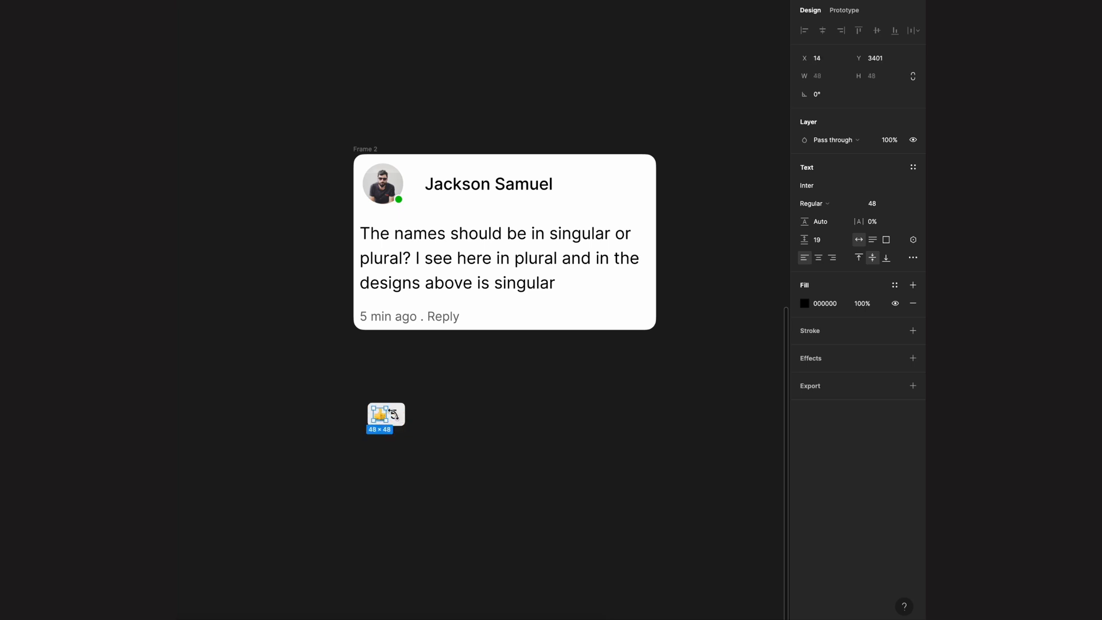
left_click(383, 420, "shift")
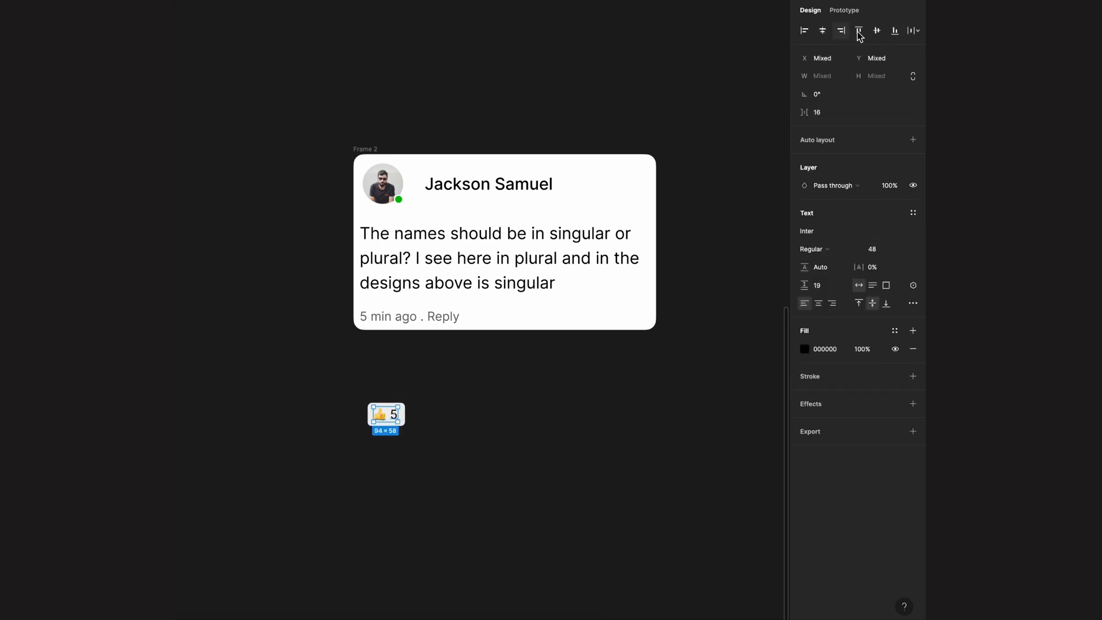
scroll(511, 400, "down", 2)
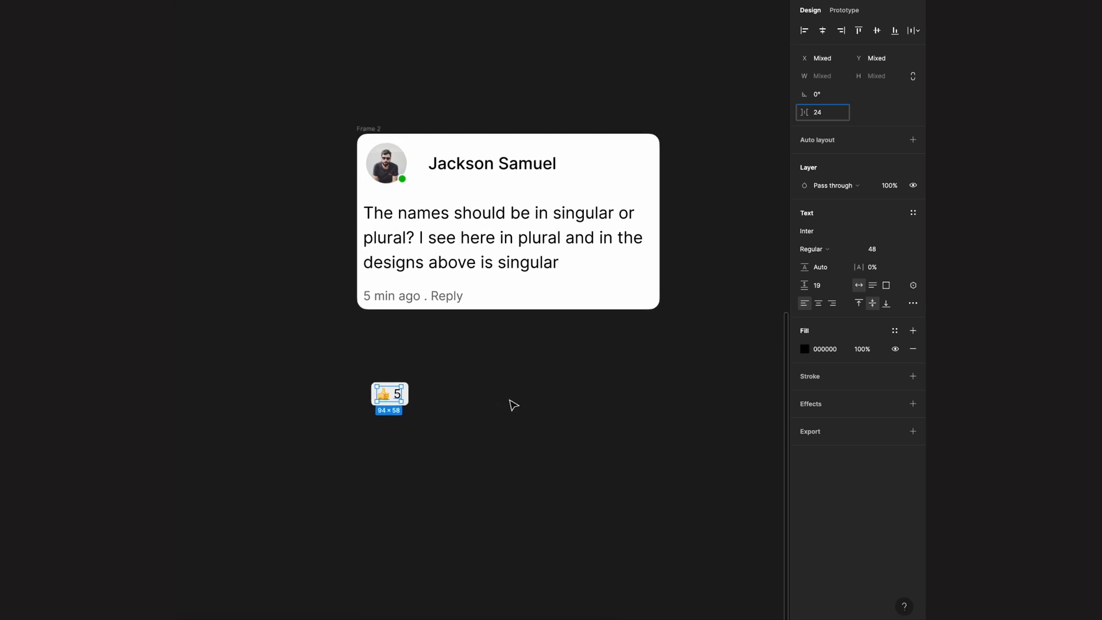
left_click(511, 400)
- Group the thumbs-up emoji with the "5" and centre the group on the grey rectangle
left_click(388, 398)
left_click(403, 401, "shift")
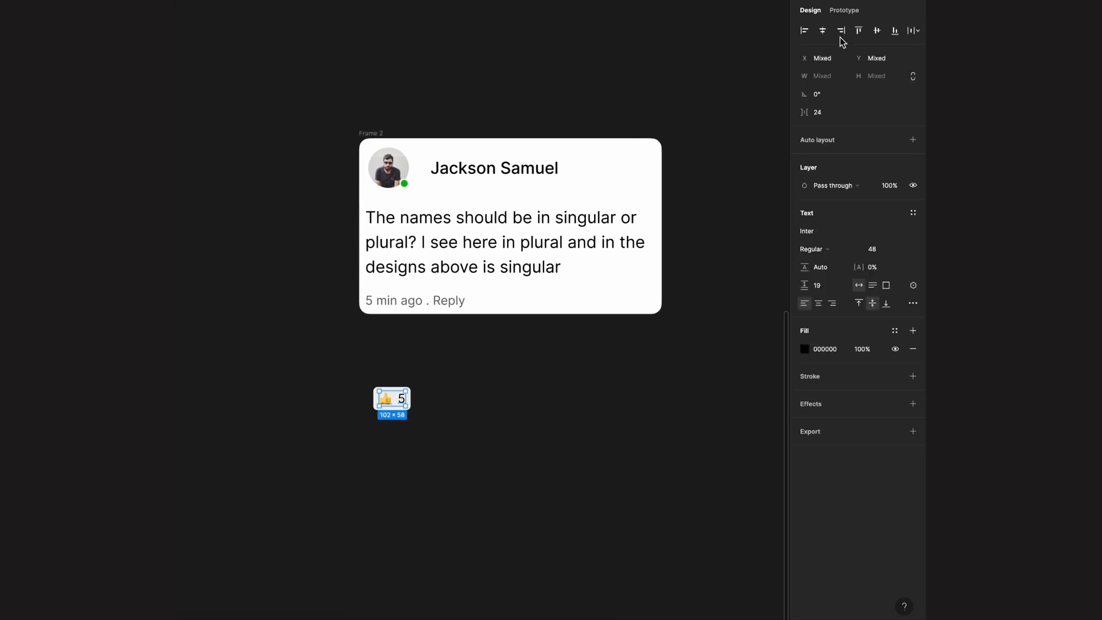
left_click(400, 387, "shift")
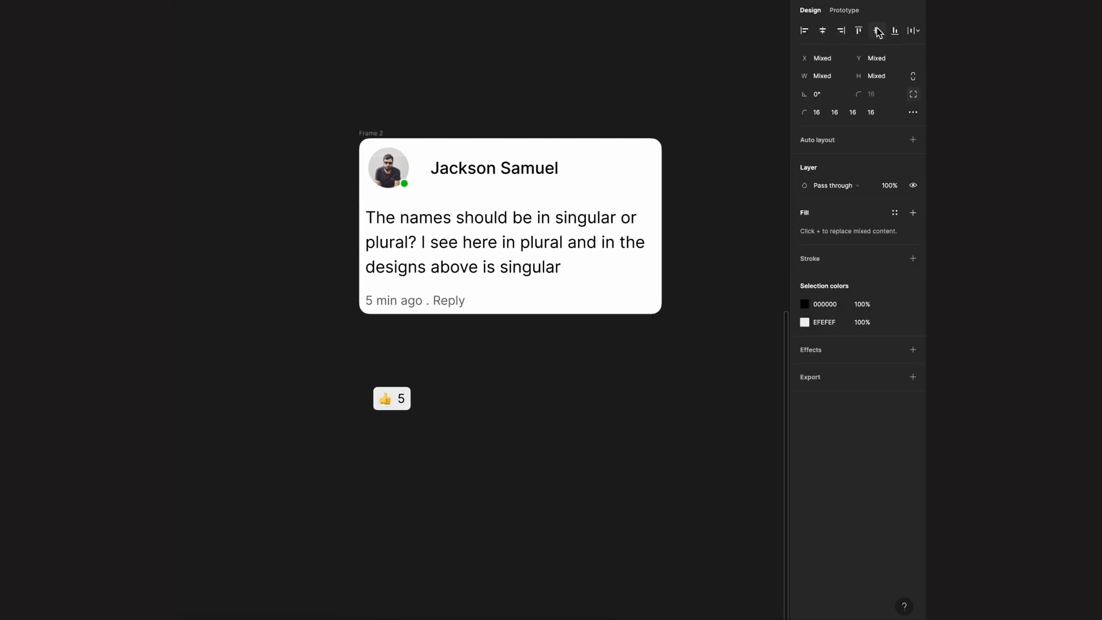
key("ctrl+g")
- Duplicate the thumbs-up reaction badge and place the copy beside the original
mouse_move(404, 407)
left_mouse_down()
mouse_move(394, 315)
mouse_move(377, 408)
mouse_move(411, 399)
left_mouse_up()
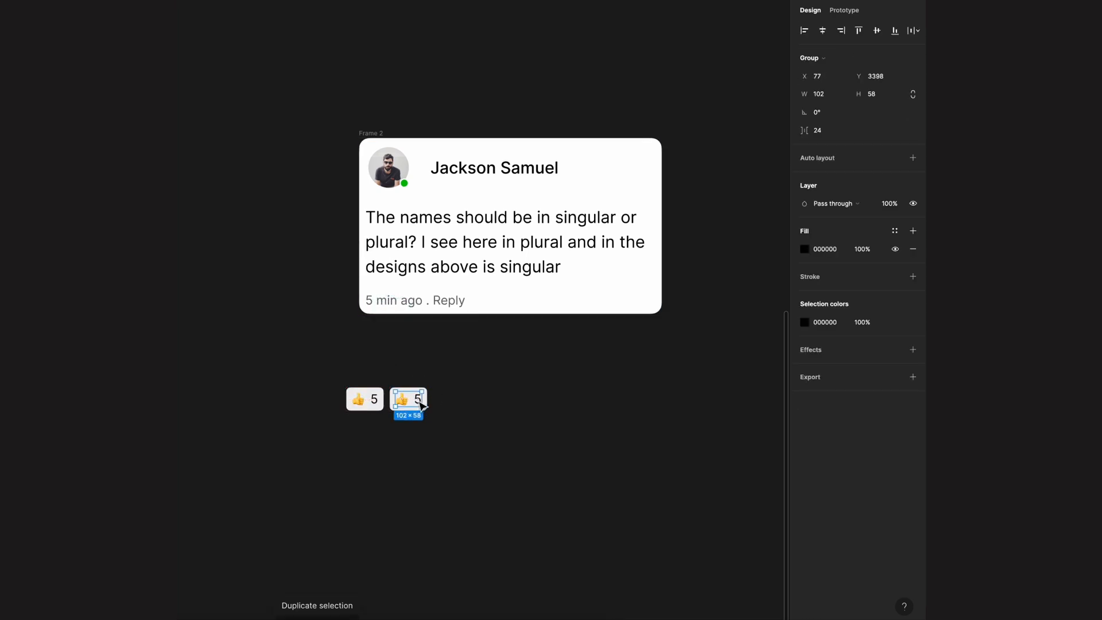
double_click(411, 397)
left_click(443, 401)
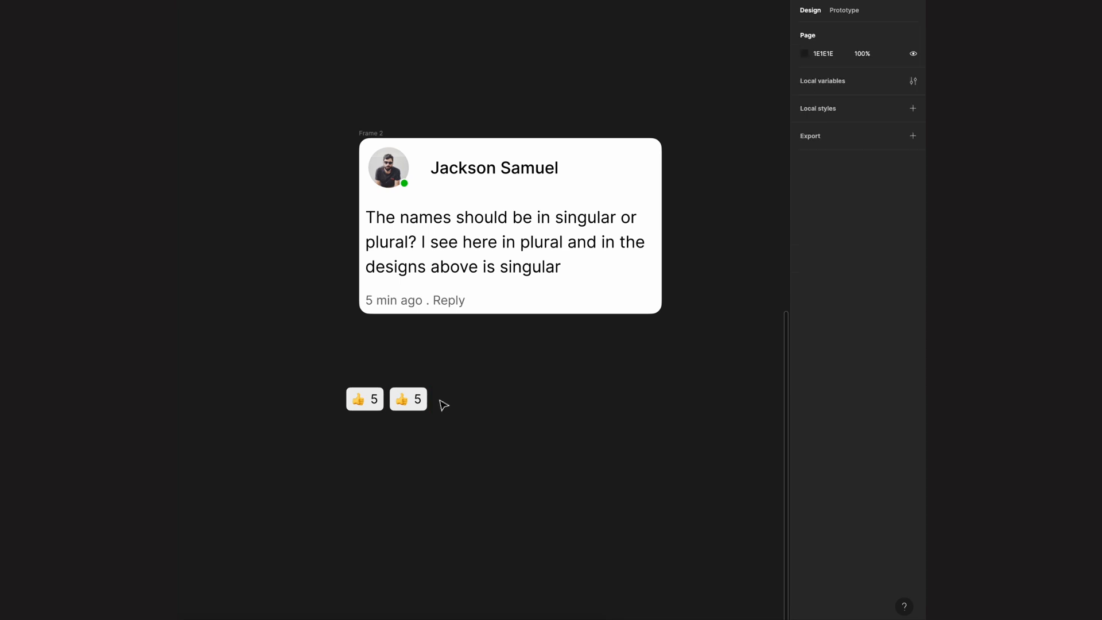
- Delete the "5" from the duplicated badge and narrow its rectangle to fit a single icon
left_click(420, 404)
double_click(420, 400)
key("Delete")
left_click(418, 401)
left_click_drag(430, 395, 414, 395)
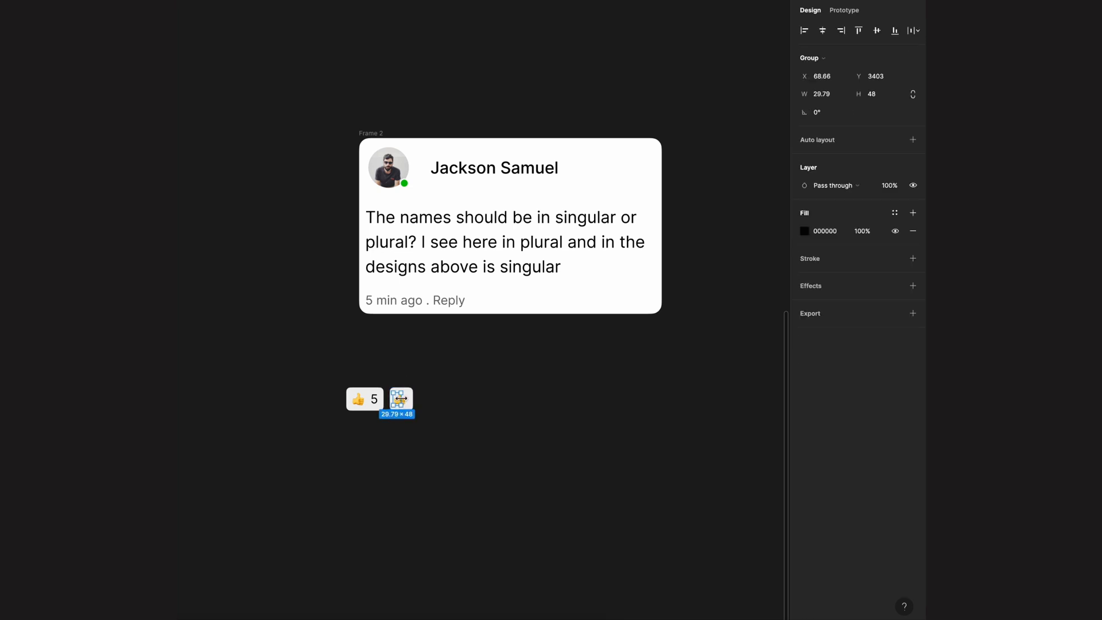
- Open the second badge's thumbs-up text for editing and search the emoji picker for "smile"
double_click(407, 403)
double_click(407, 402)
key("ctrl+super+space")
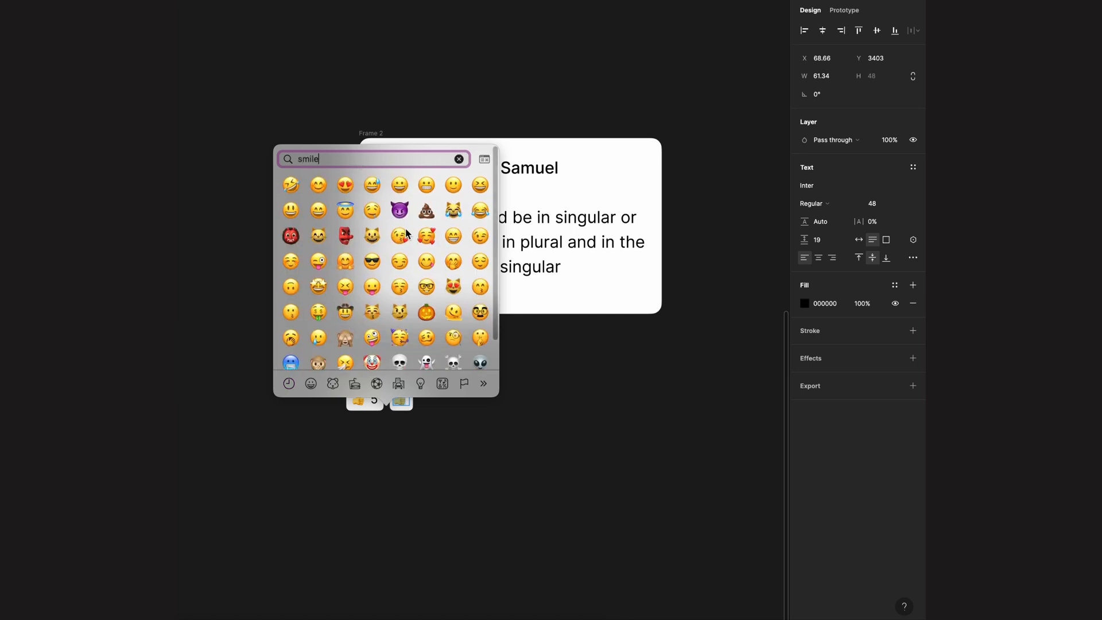
scroll(379, 258, "down", 2)
- Look through the emoji picker's object, symbol and pictograph categories for a suitable smiley icon
left_click(484, 383)
left_click(399, 383)
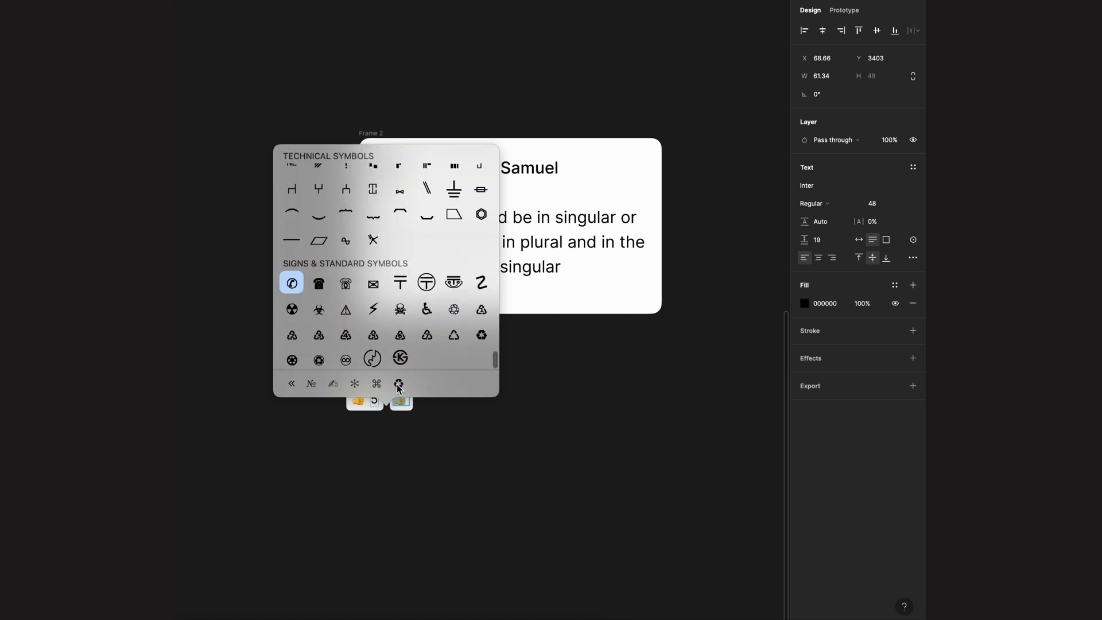
left_click(376, 384)
left_click(355, 383)
scroll(422, 314, "up", 3)
scroll(422, 314, "up", 15)
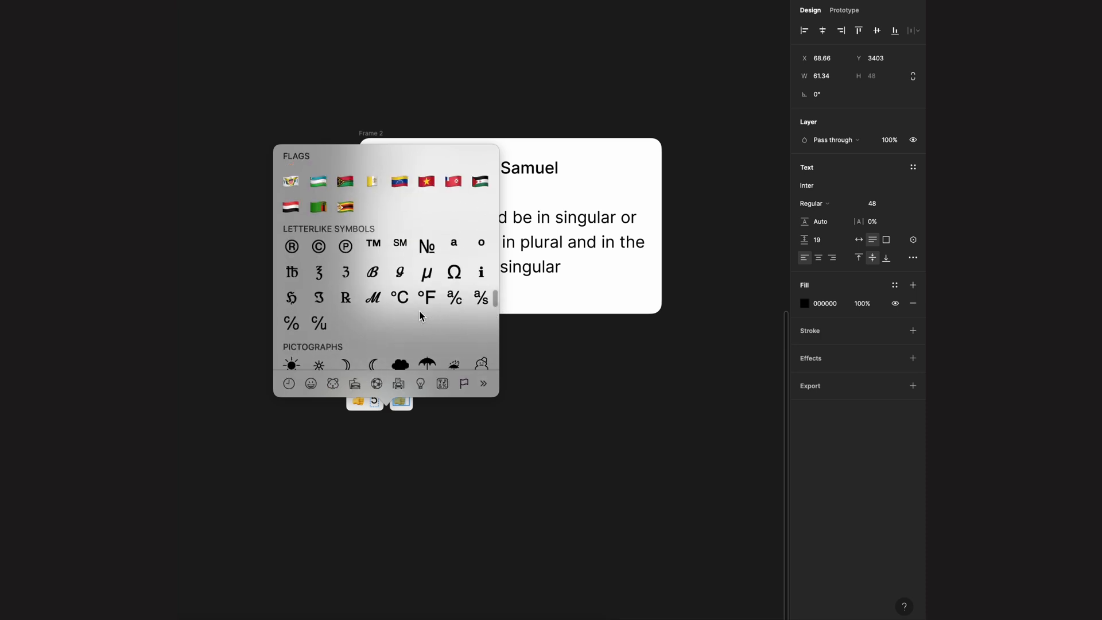
scroll(422, 314, "up", 20)
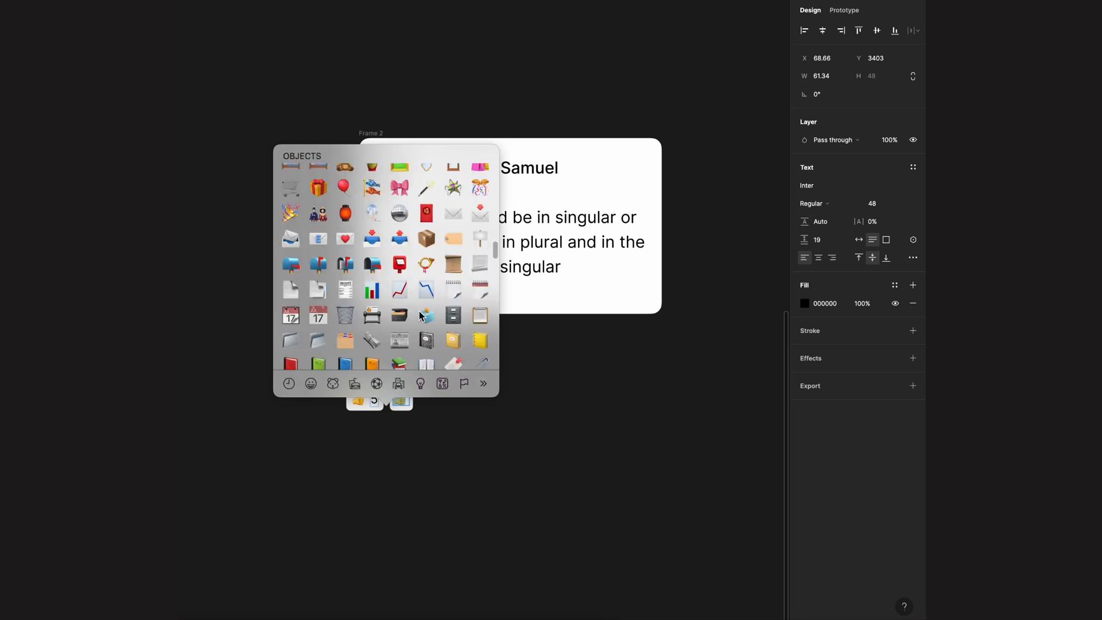
scroll(420, 315, "up", 6)
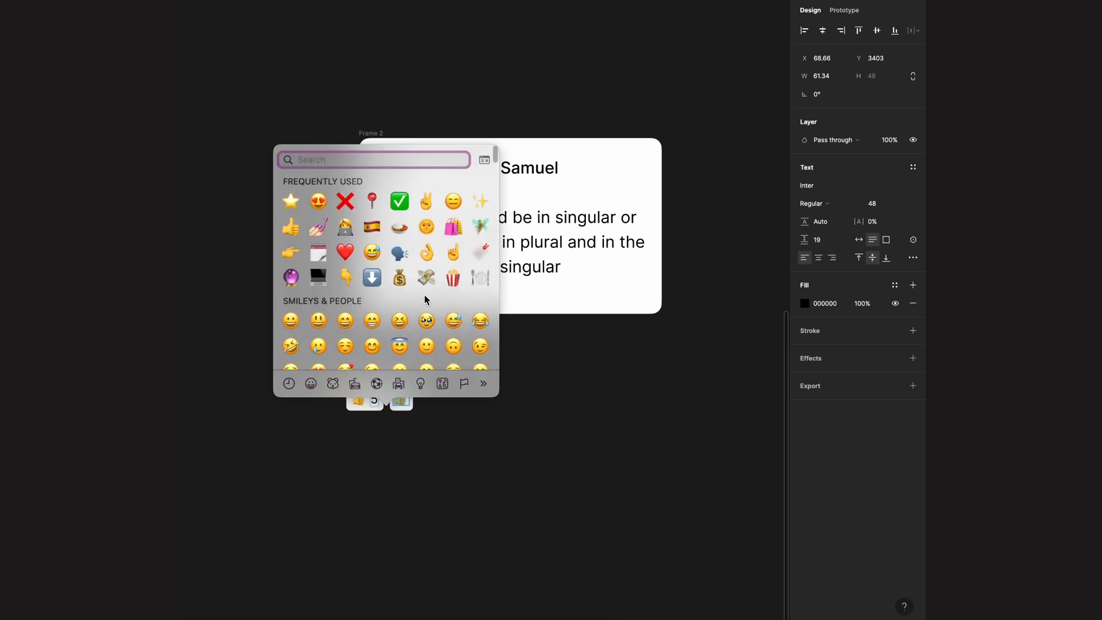
scroll(428, 282, "down", 20)
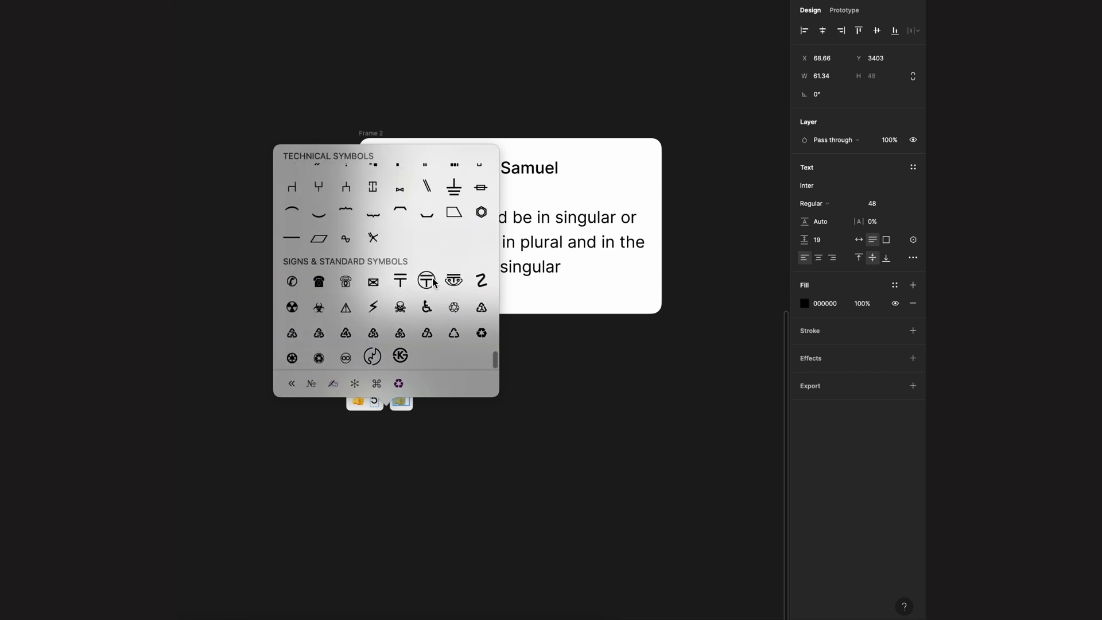
scroll(434, 283, "up", 5)
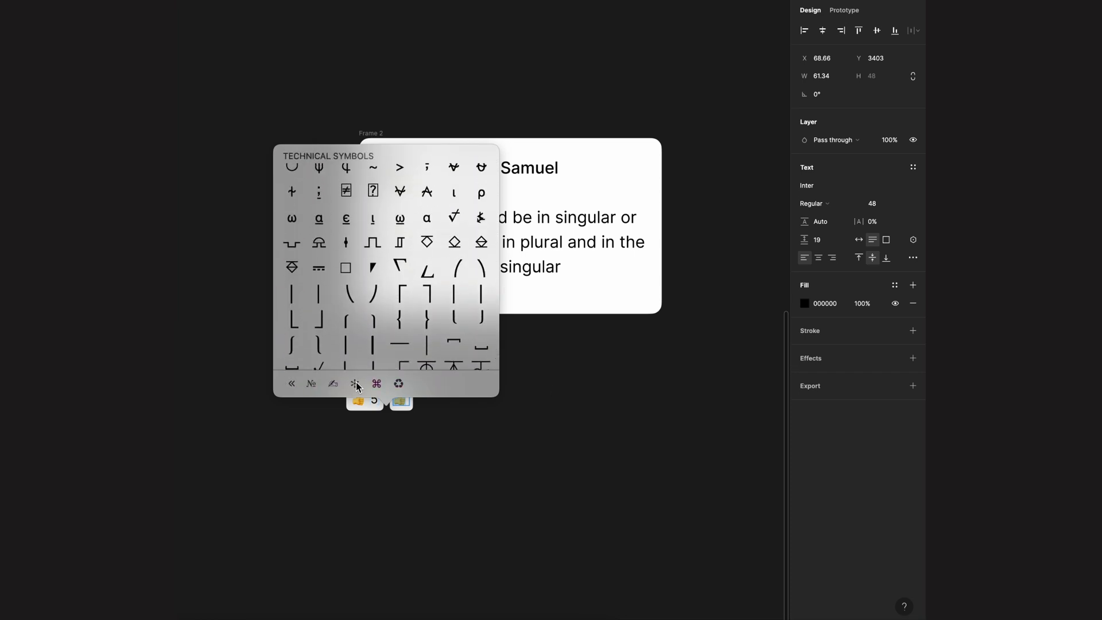
left_click(293, 385)
left_click(449, 388)
scroll(406, 275, "down", 20)
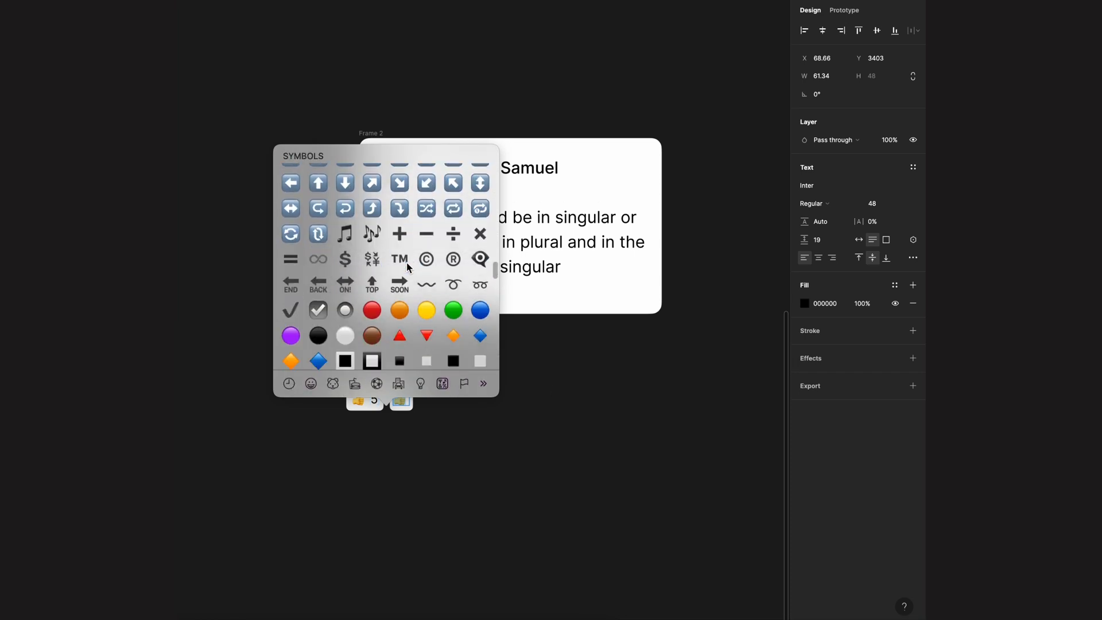
scroll(406, 268, "up", 15)
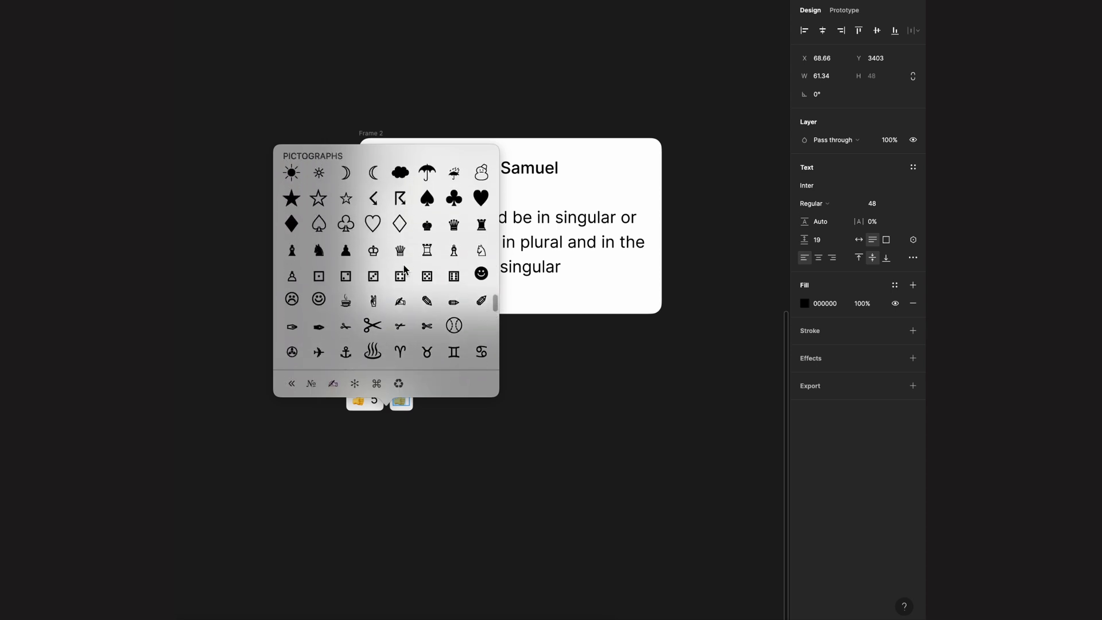
- Try a smiley emoji in the second badge, and delete the badge's emoji text so its rectangle is empty
left_click(319, 350)
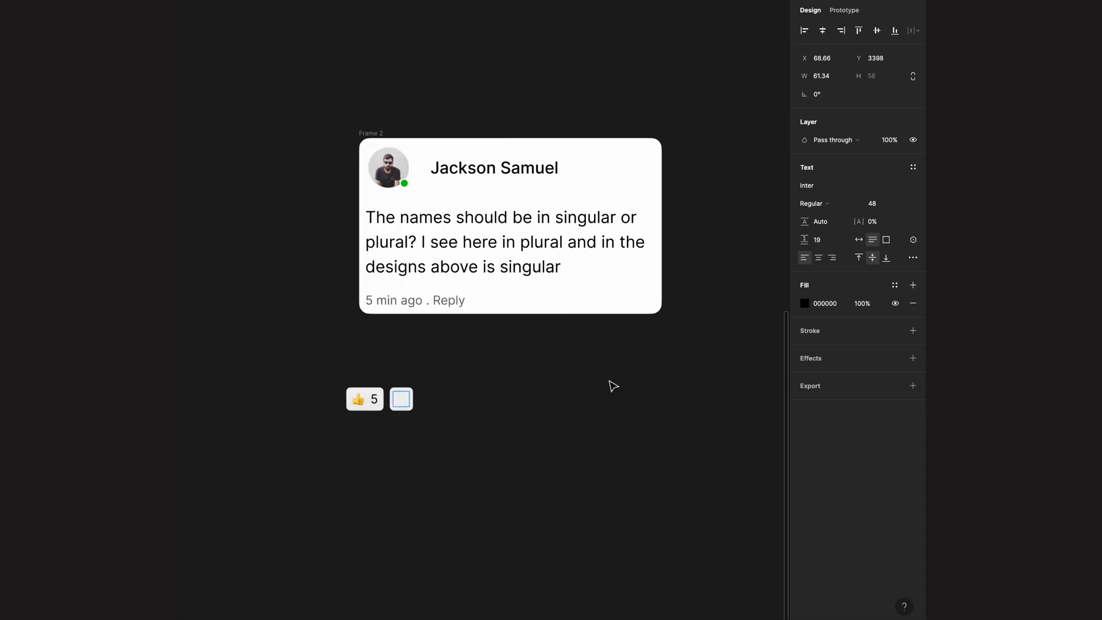
key("Escape")
left_click_drag(405, 404, 406, 404)
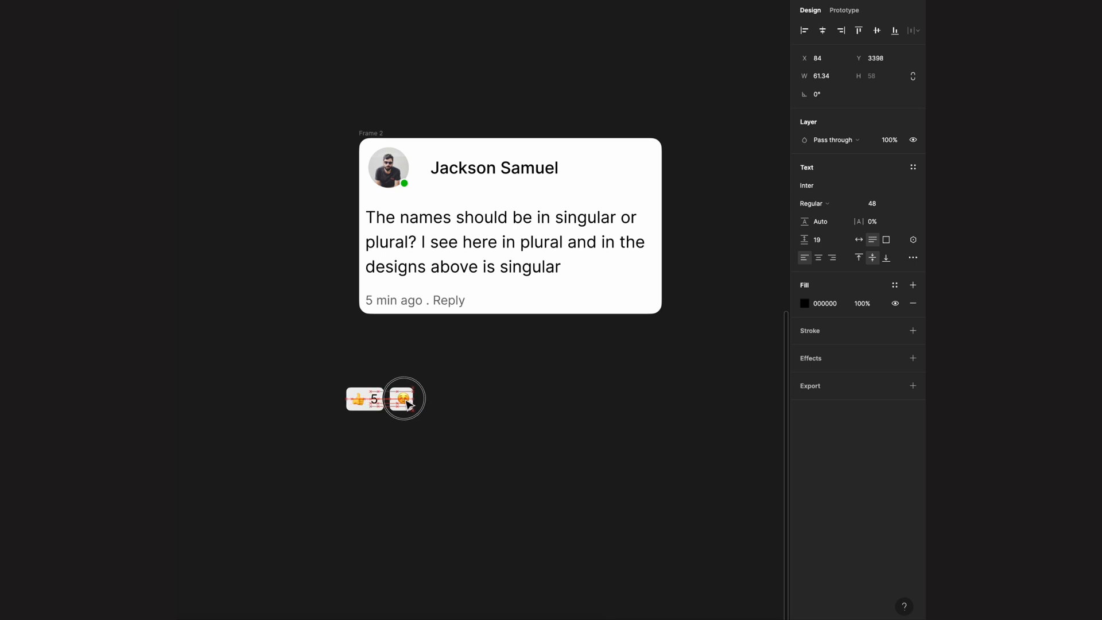
double_click(401, 398)
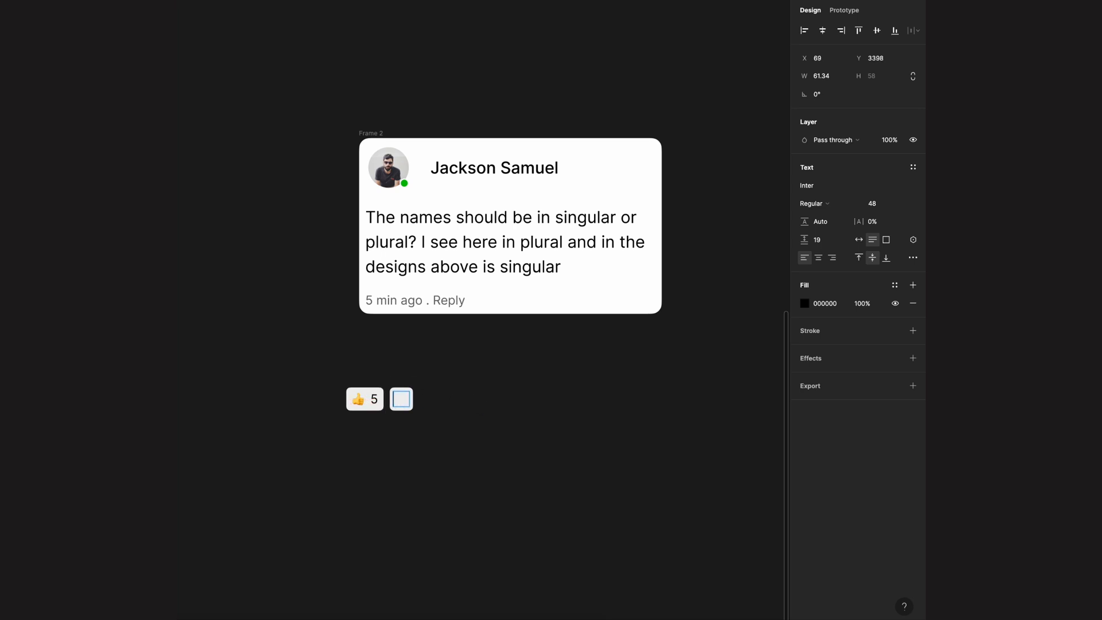
key("BackSpace")
key("Escape")
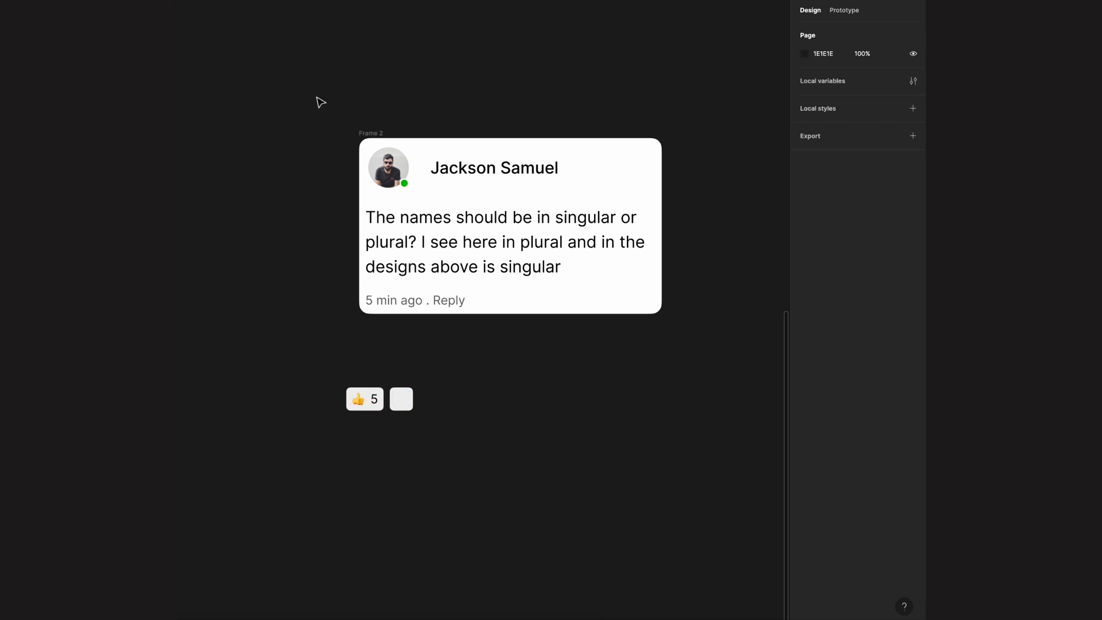
- Insert the smile icon from the Feather Icons plugin and place it in the middle of the empty badge
key("ctrl+alt+p")
type("smile")
left_click(216, 114)
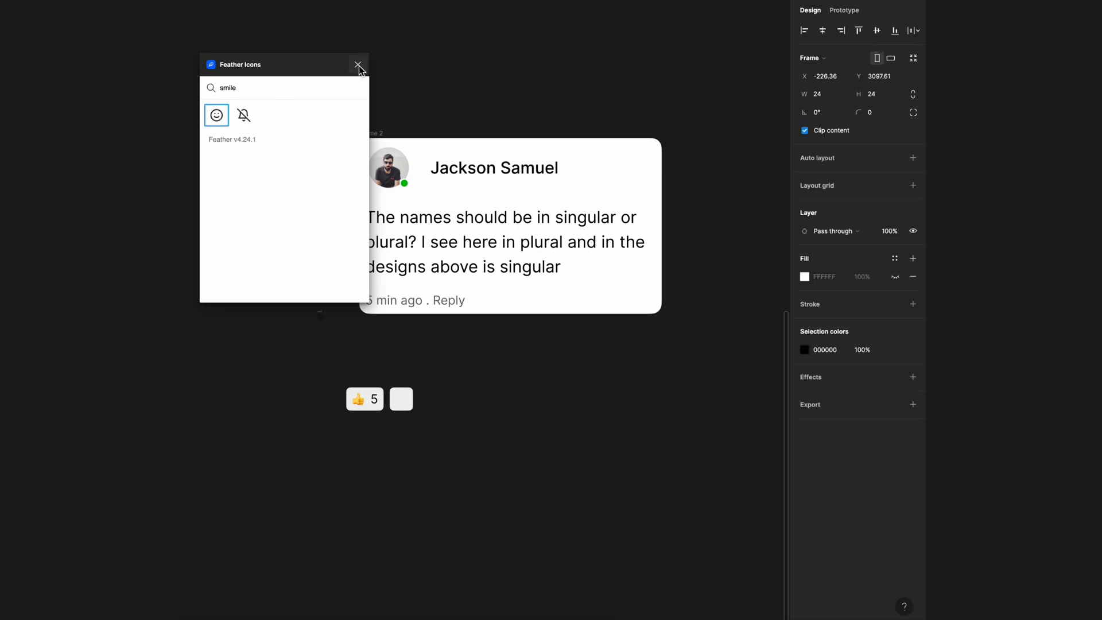
left_click(357, 65)
left_click(321, 319)
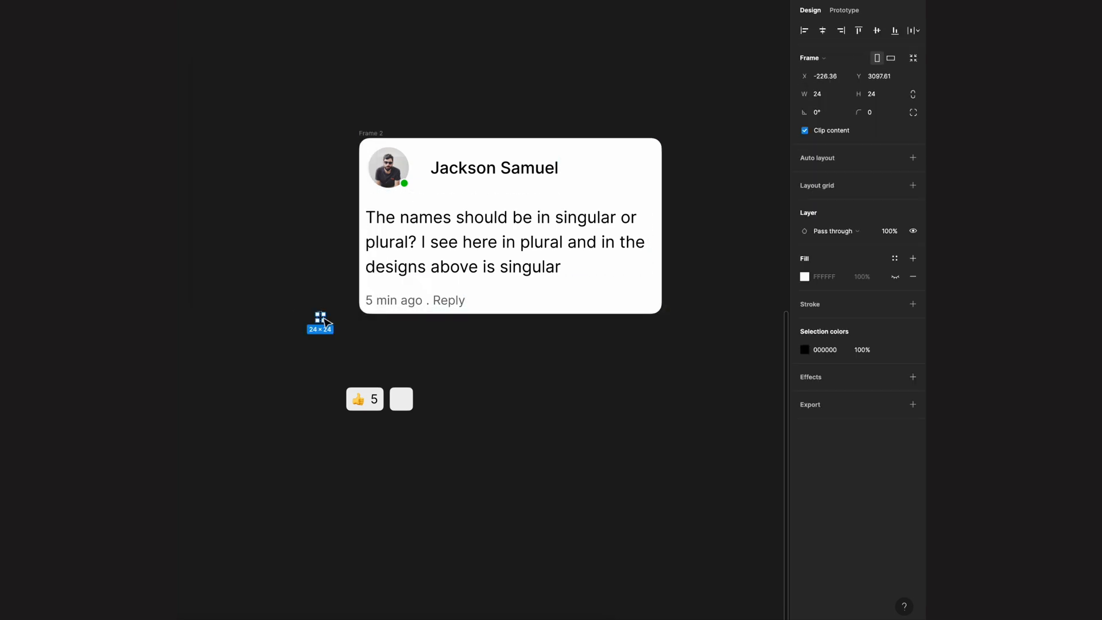
left_click_drag(321, 319, 401, 399)
left_click(453, 384)
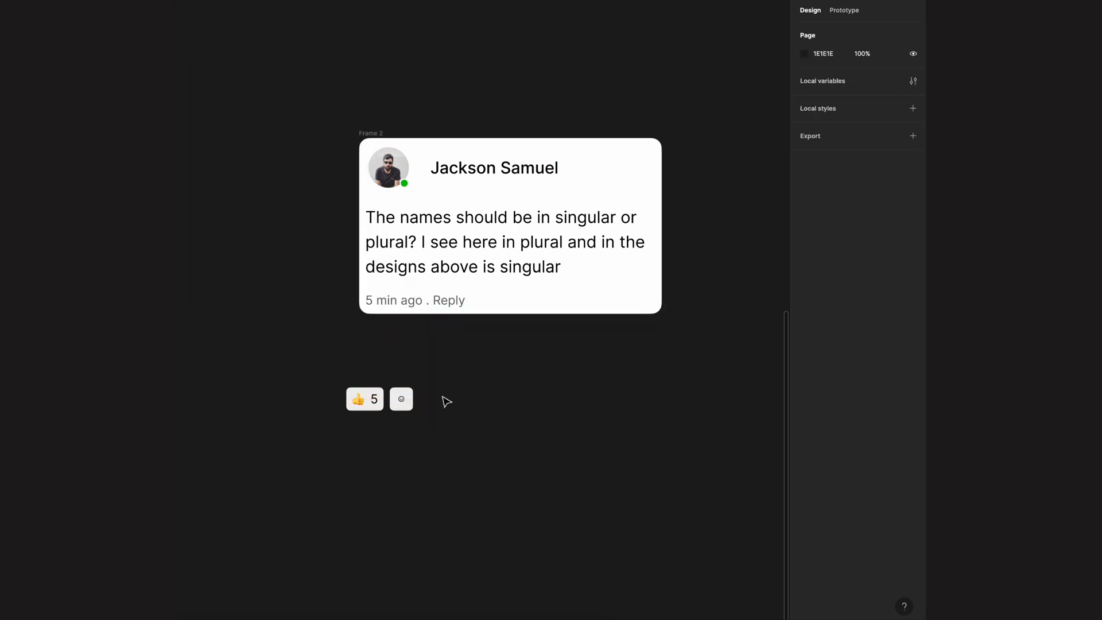
- Resize the smile icon's frame in the second badge to 48 × 48
left_click(402, 399, "ctrl")
scroll(409, 444, "up", 5)
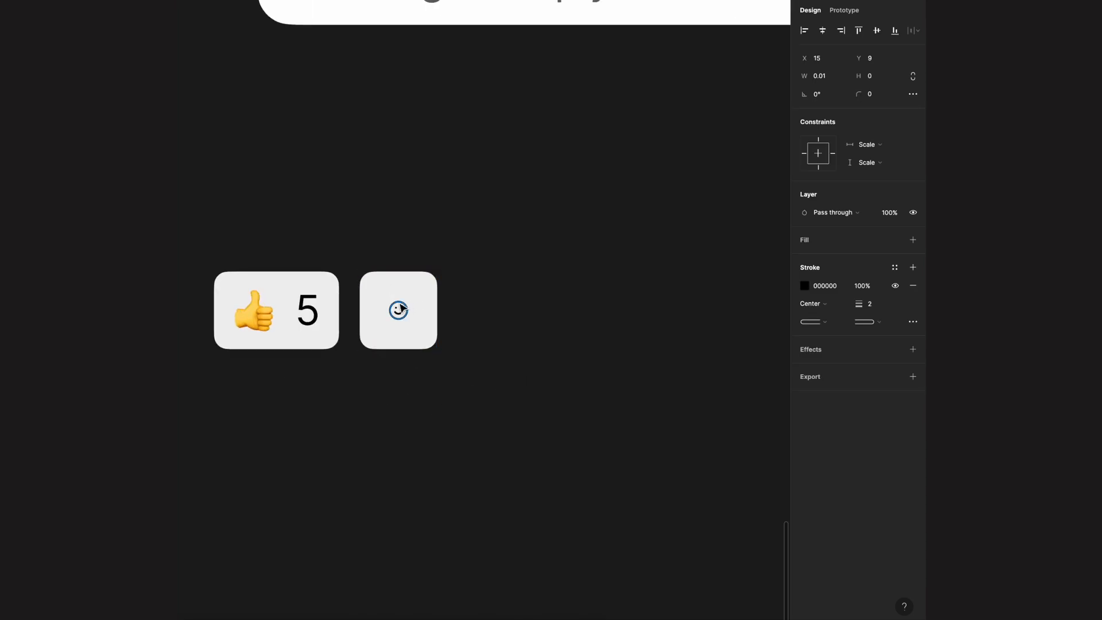
left_click(410, 310)
left_click(823, 97)
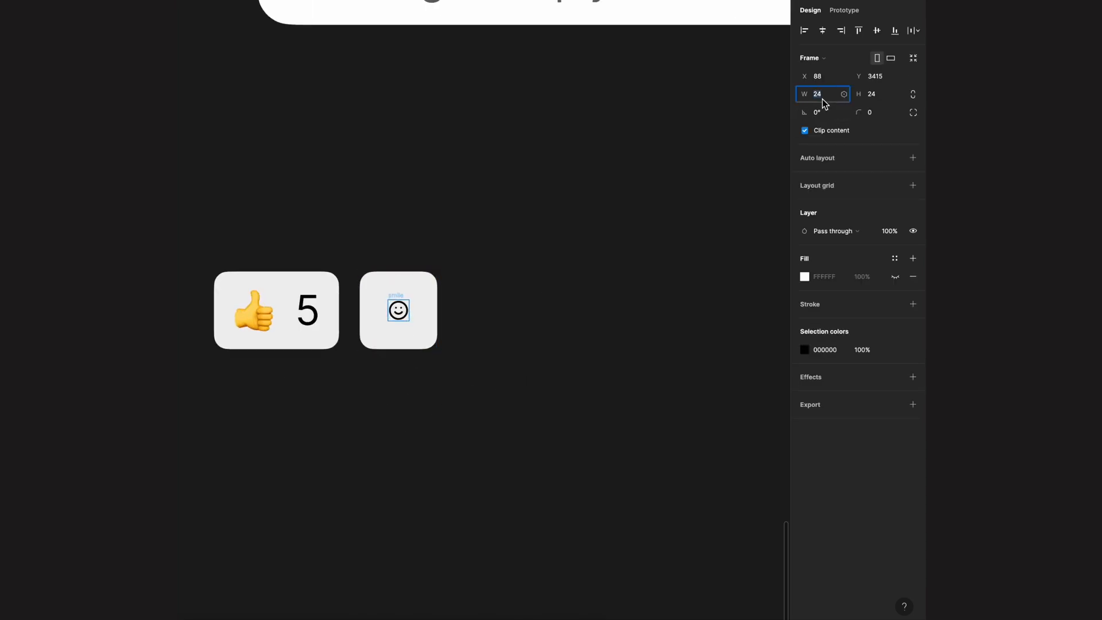
left_click(882, 96)
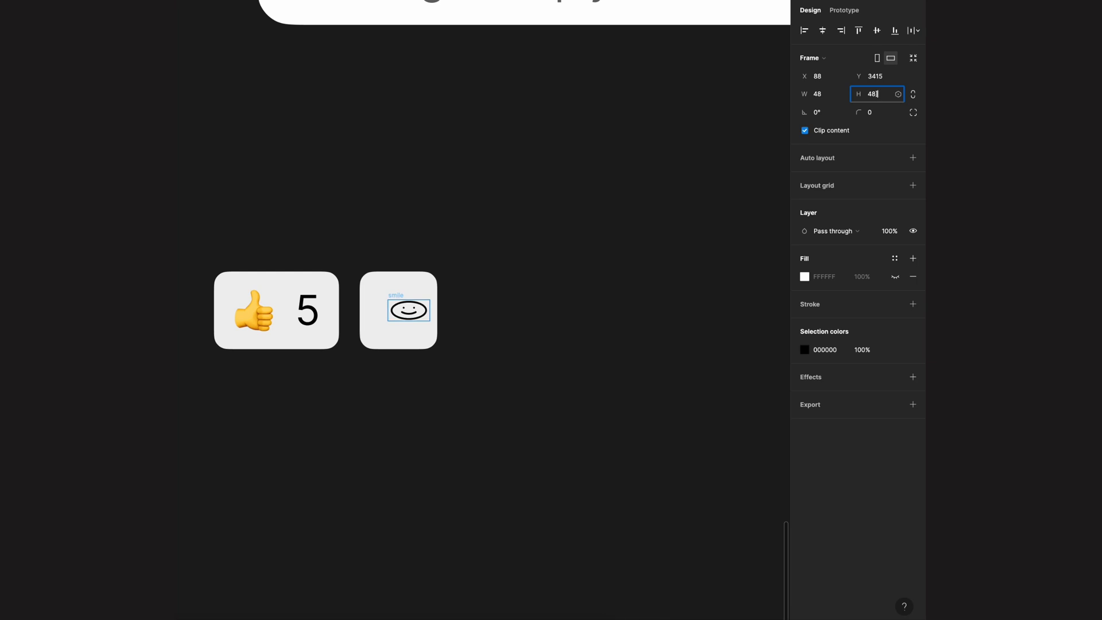
key("Return")
- Set the stroke thickness of the smile icon's mouth, eyes and outer circle to 4
double_click(417, 322)
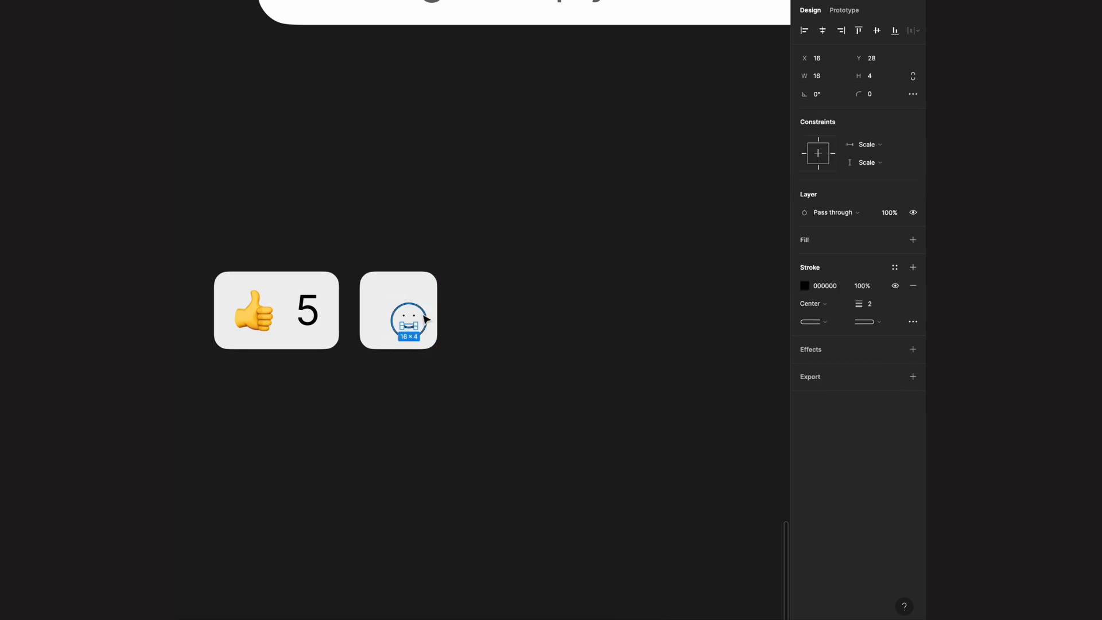
left_click(872, 305)
key("Escape")
left_click(420, 320)
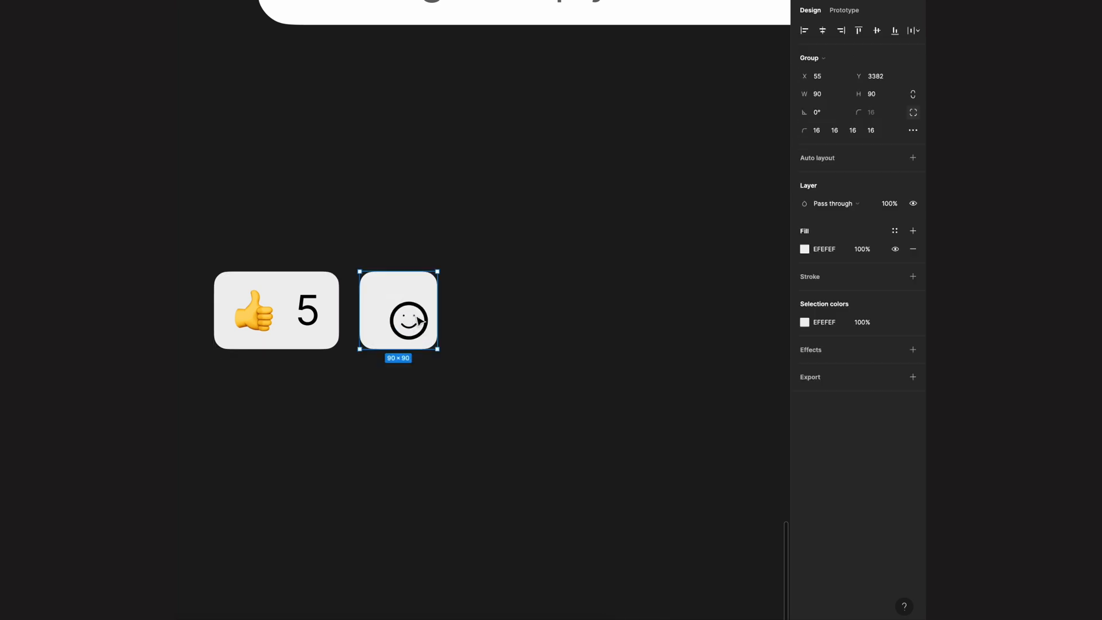
double_click(420, 321)
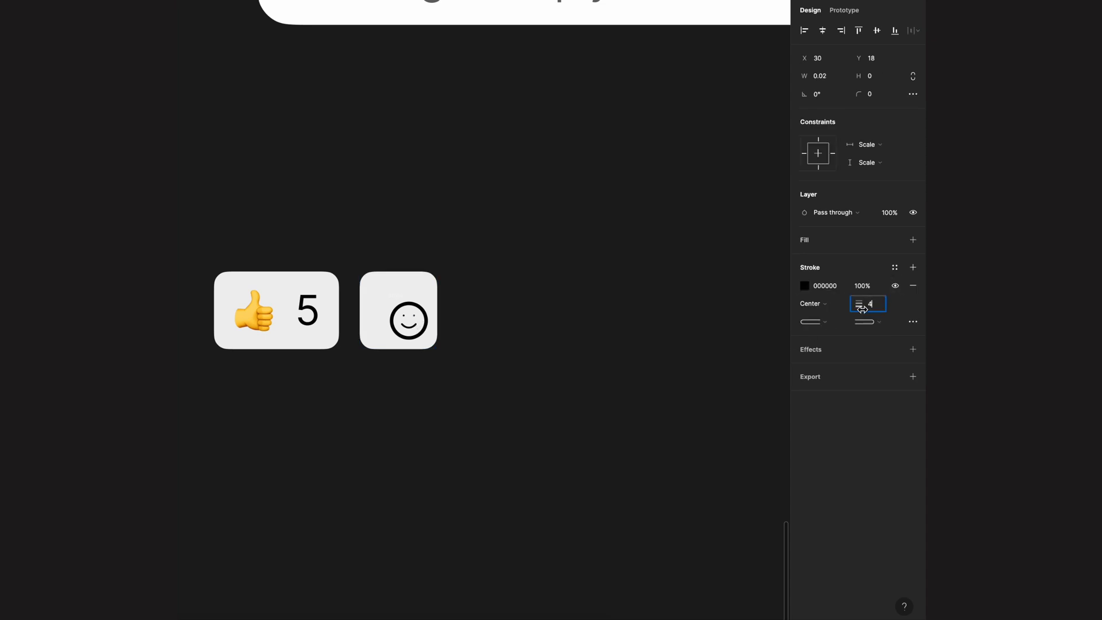
left_click(879, 305)
type("4")
left_click(553, 413)
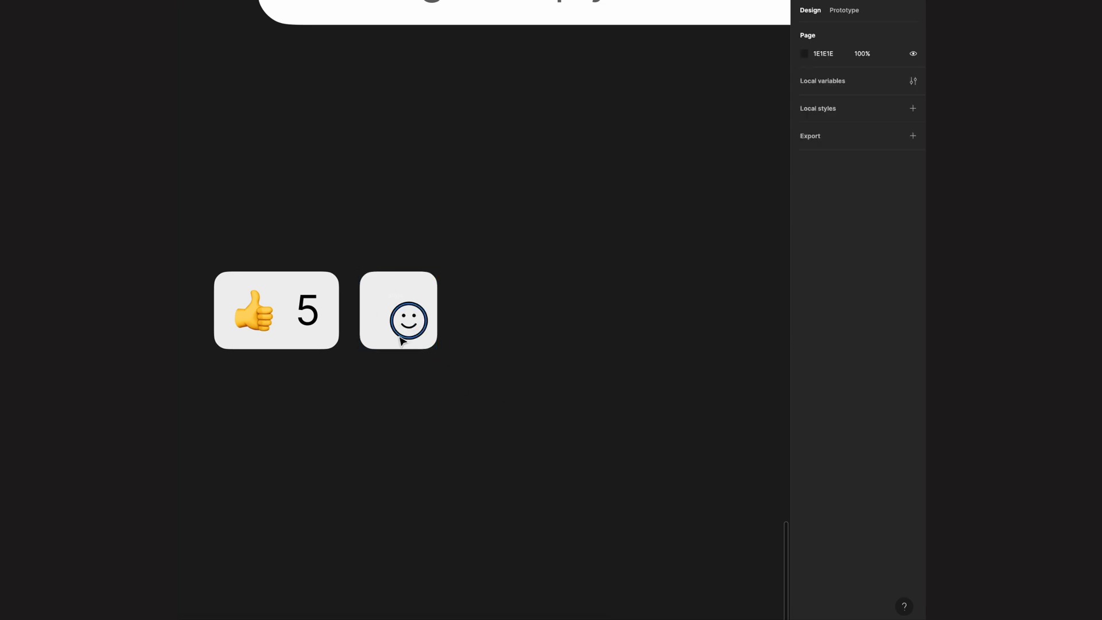
double_click(406, 329)
left_click(620, 425)
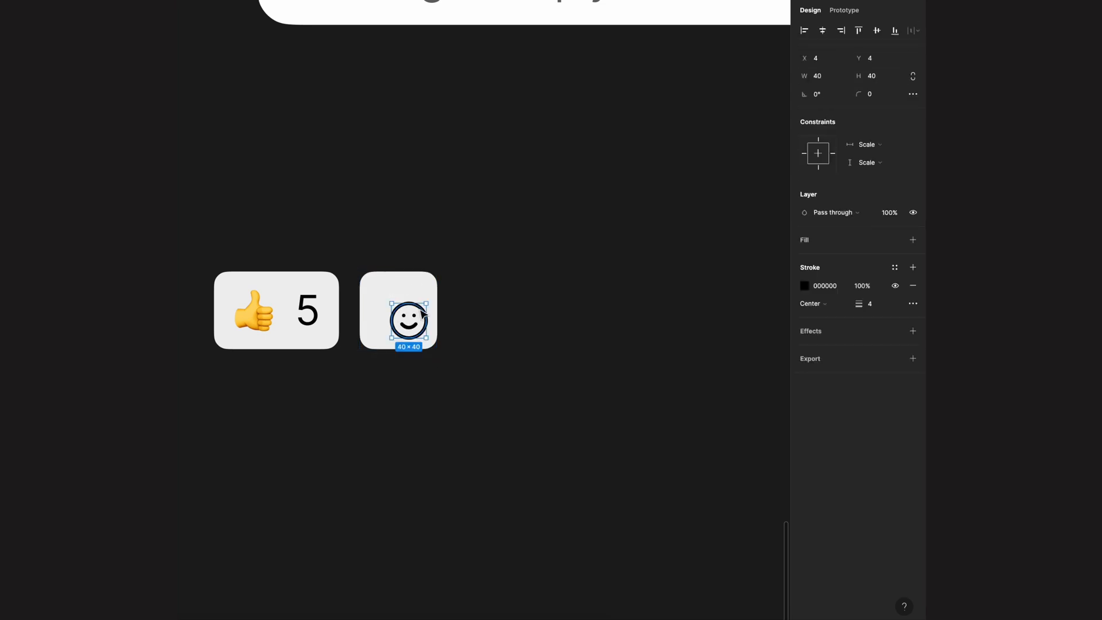
- Centre the smile icon horizontally and vertically in its badge and recolour it to grey 9D9D9D
left_click(367, 308)
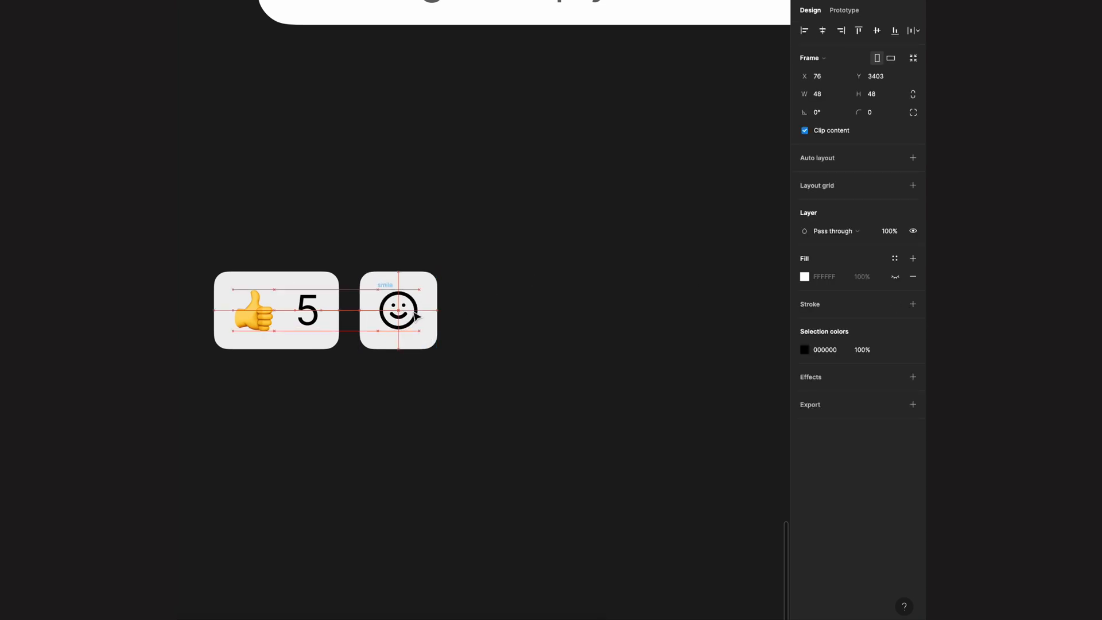
key("alt+h")
key("alt+v")
left_click(805, 350)
left_click_drag(666, 396, 634, 403)
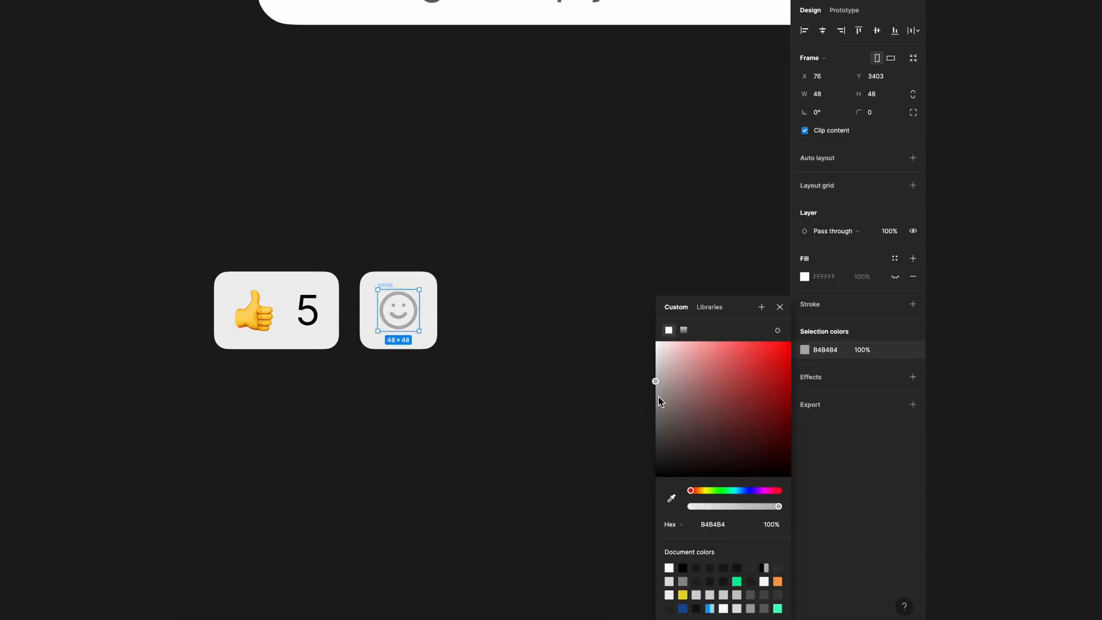
left_click(570, 391)
- Check the background fill colours of the smile badge and the thumbs-up badge
scroll(570, 391, "down", 5)
scroll(571, 389, "right", 3)
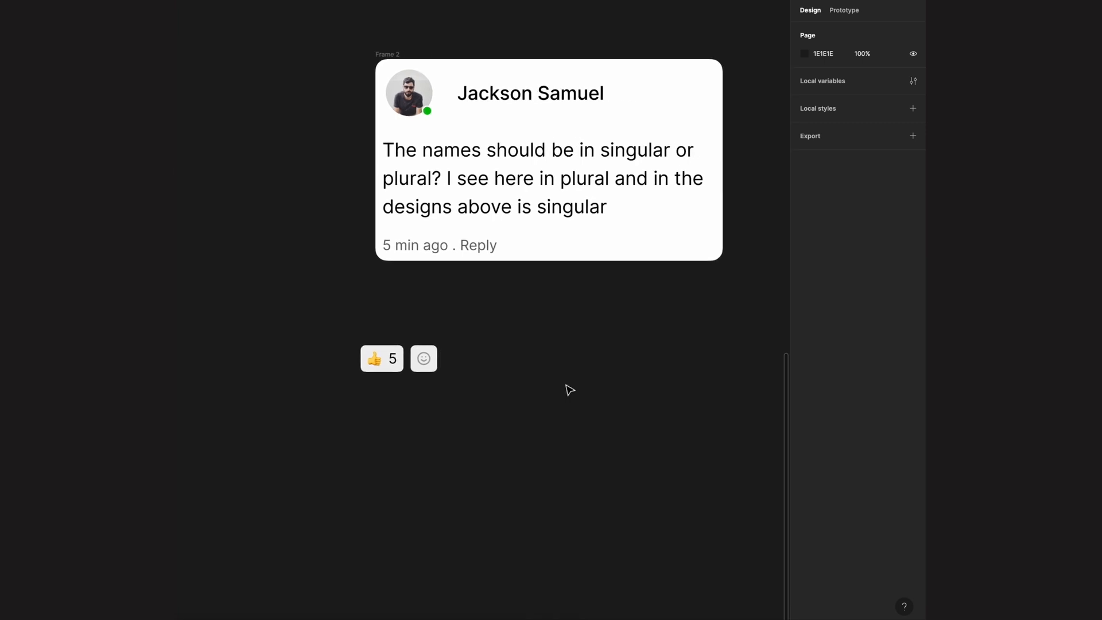
scroll(569, 388, "down", 2)
left_click(386, 374)
left_click(805, 322)
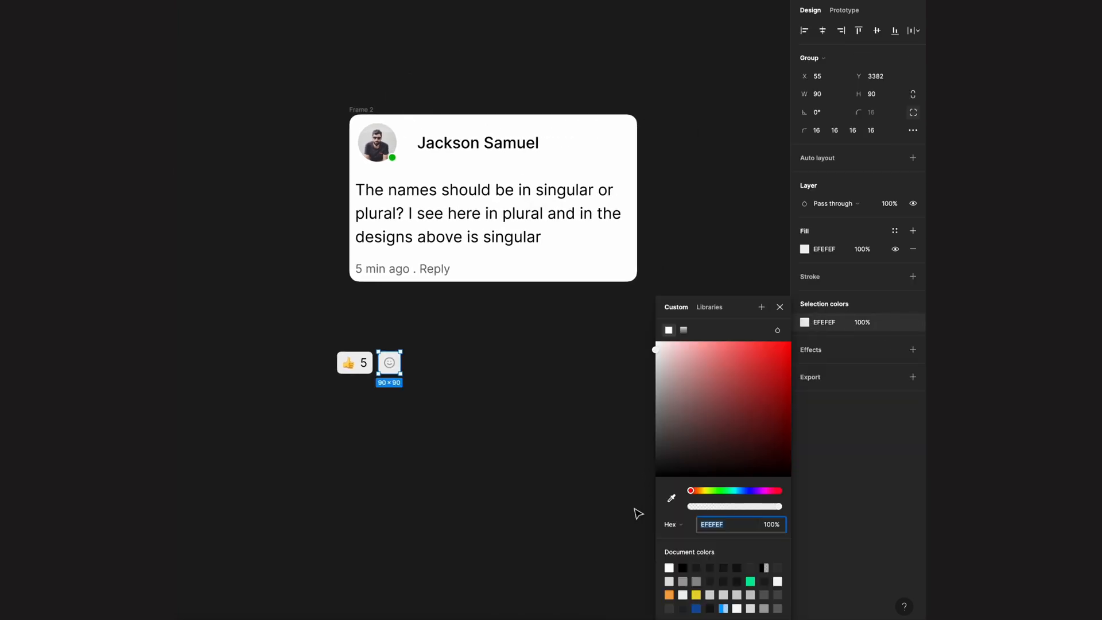
left_click(671, 499)
key("Escape")
left_click(359, 381)
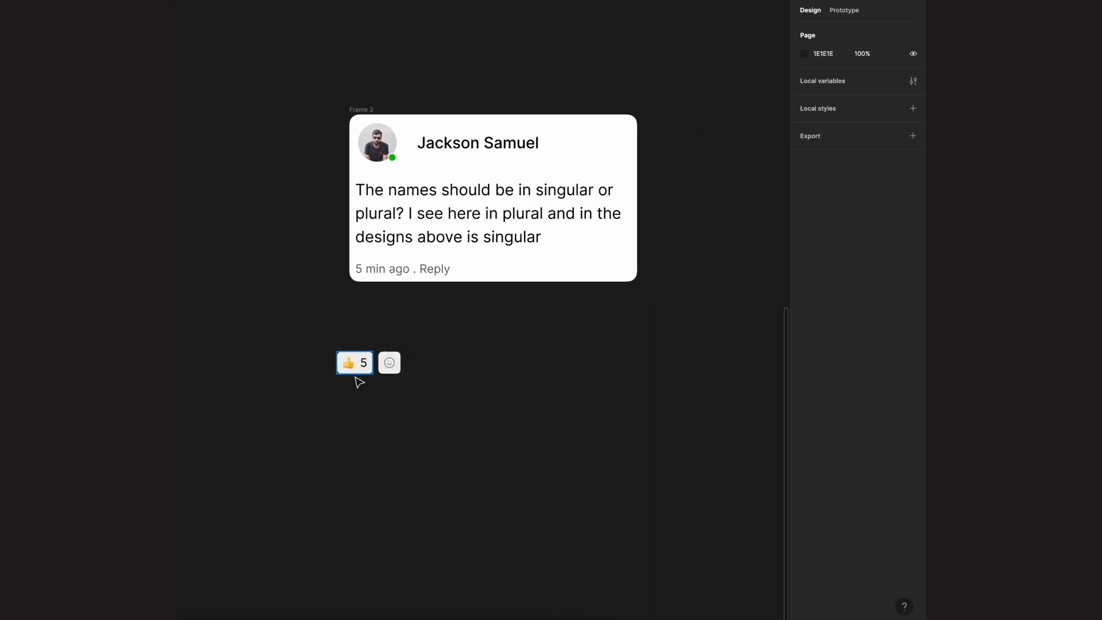
left_click(356, 368)
left_click(805, 339)
left_click(673, 498)
key("Escape")
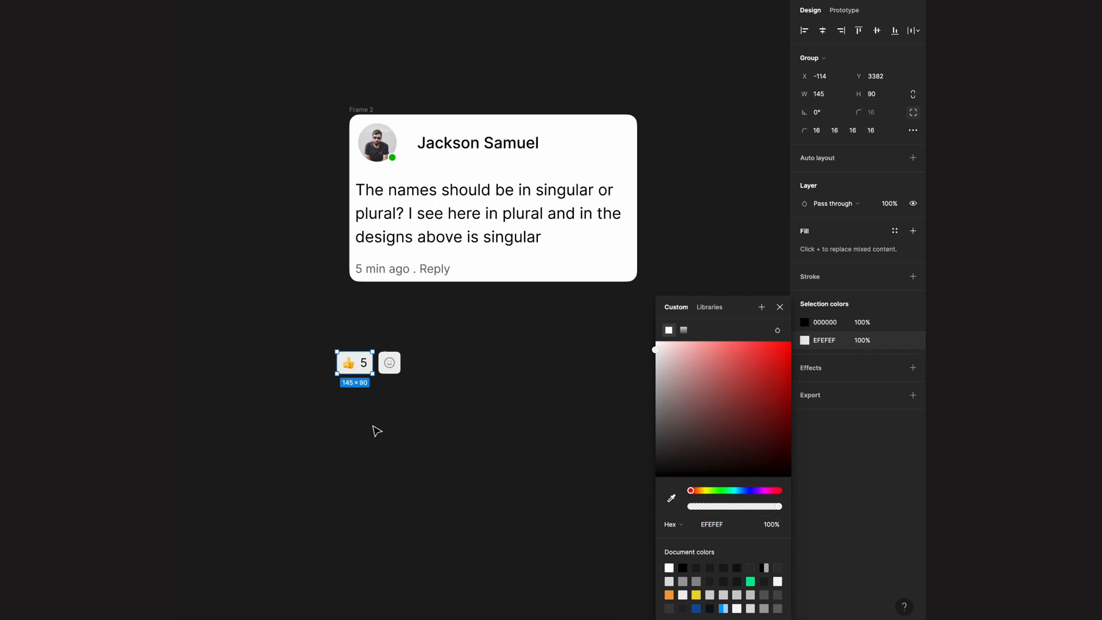
- Group the smile icon with its badge background
left_click_drag(310, 312, 474, 420)
left_click(390, 363)
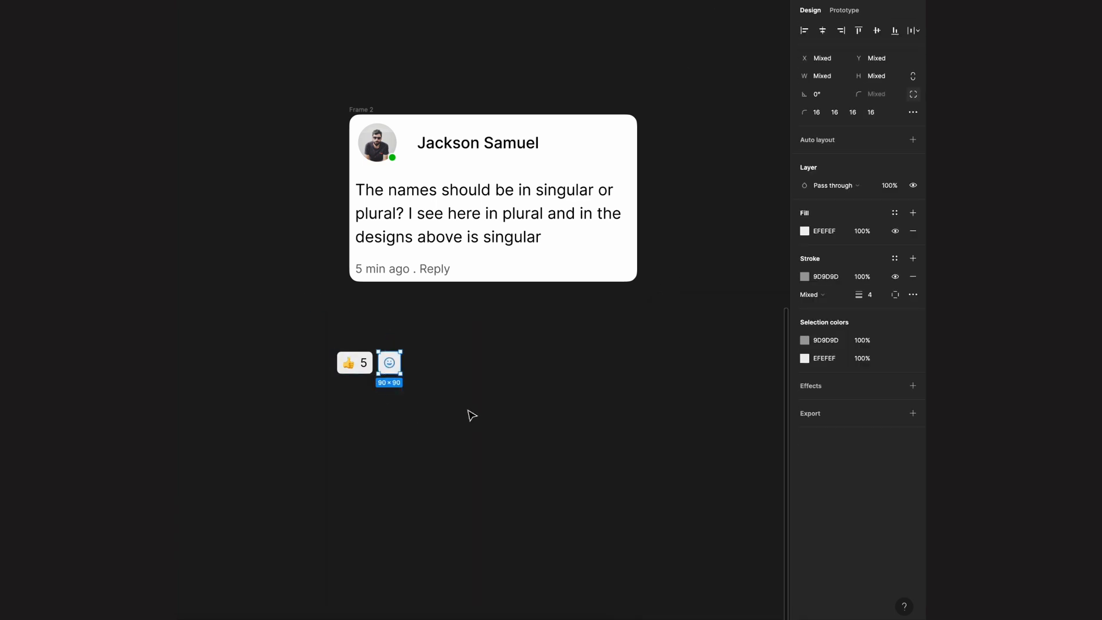
key("Delete")
left_click(388, 361)
left_click(442, 358)
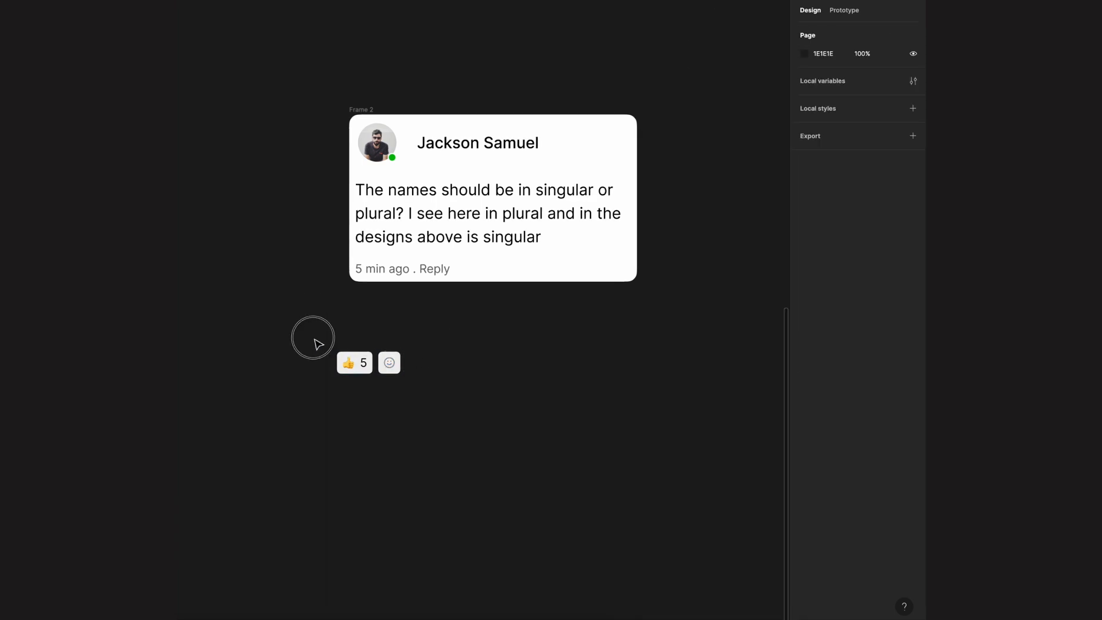
left_click_drag(381, 346, 444, 400)
key("Escape")
key("Escape")
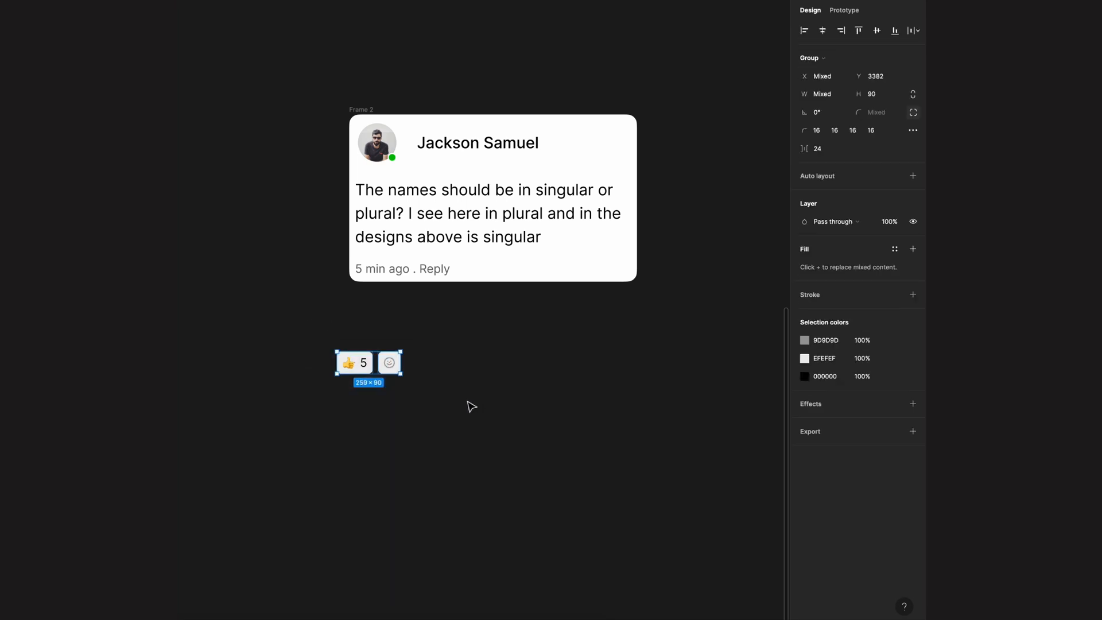
- Move the thumbs-up and smile badges together into the comment card, below the timestamp and reply line
left_click_drag(329, 328, 467, 408)
left_click_drag(369, 362, 408, 276)
left_click(439, 399)
- Set the comment card's auto layout padding to 48 horizontally and 48 vertically
left_click(517, 310)
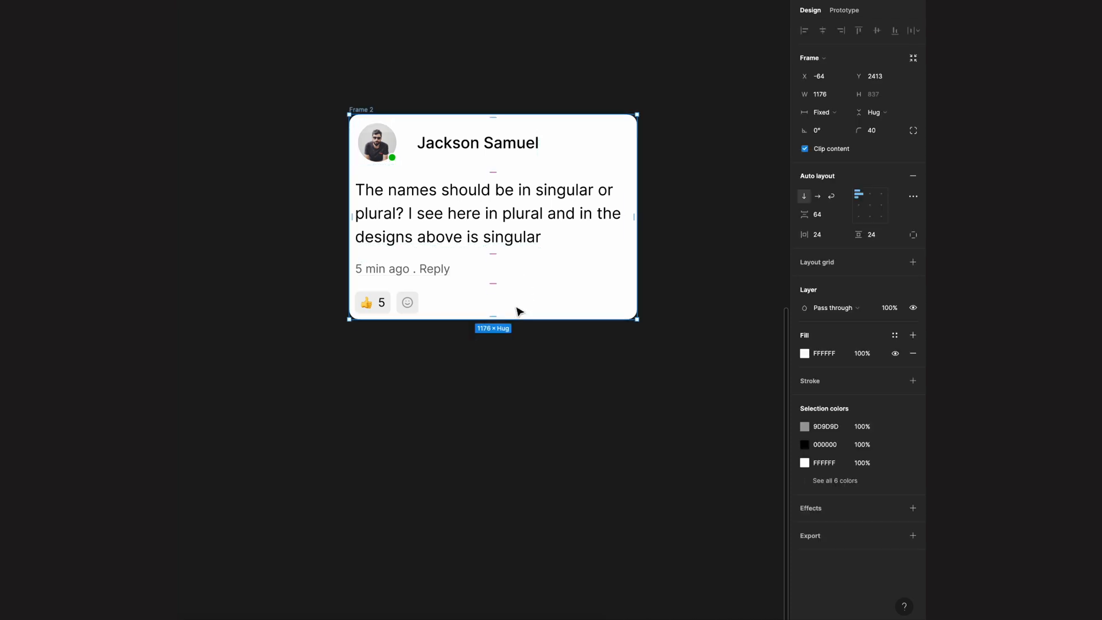
left_click_drag(493, 319, 492, 335)
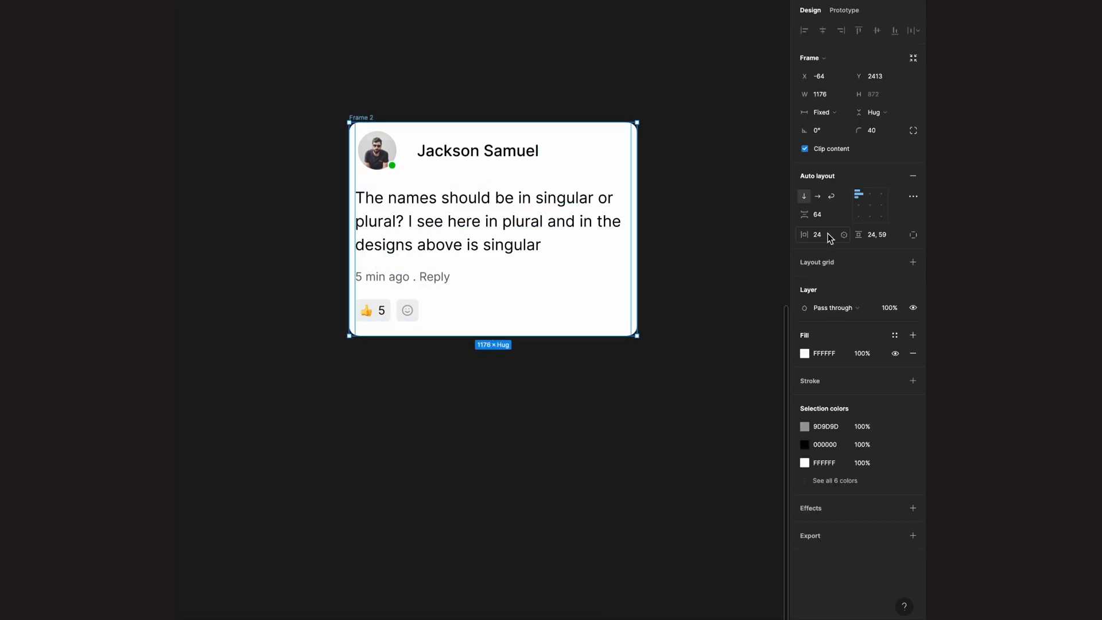
type("48")
left_click(876, 236)
type("48")
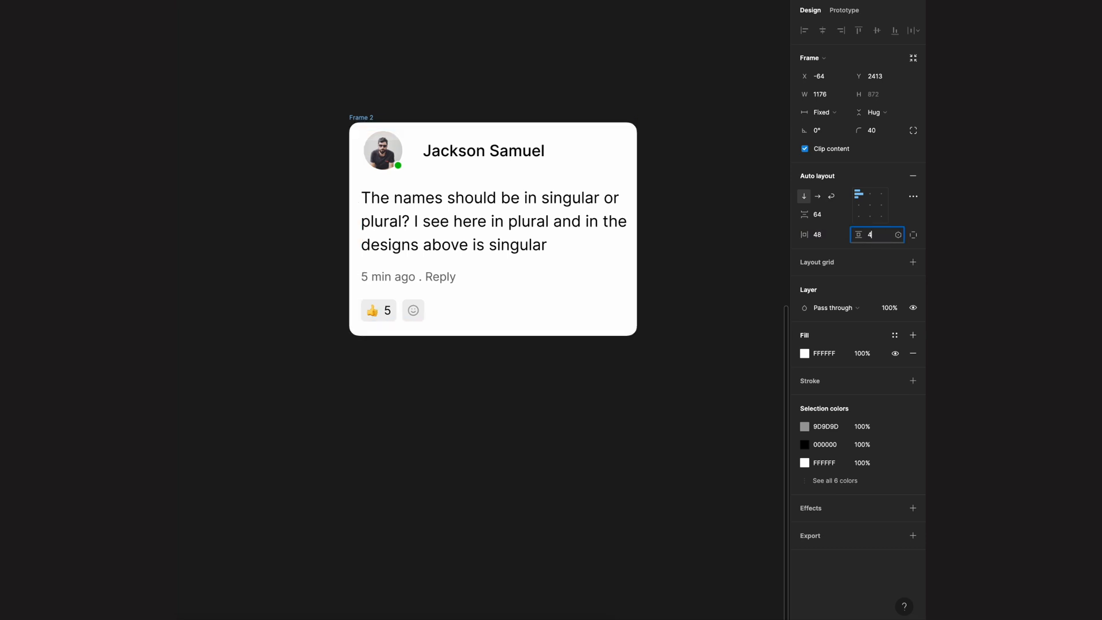
left_click(739, 241)
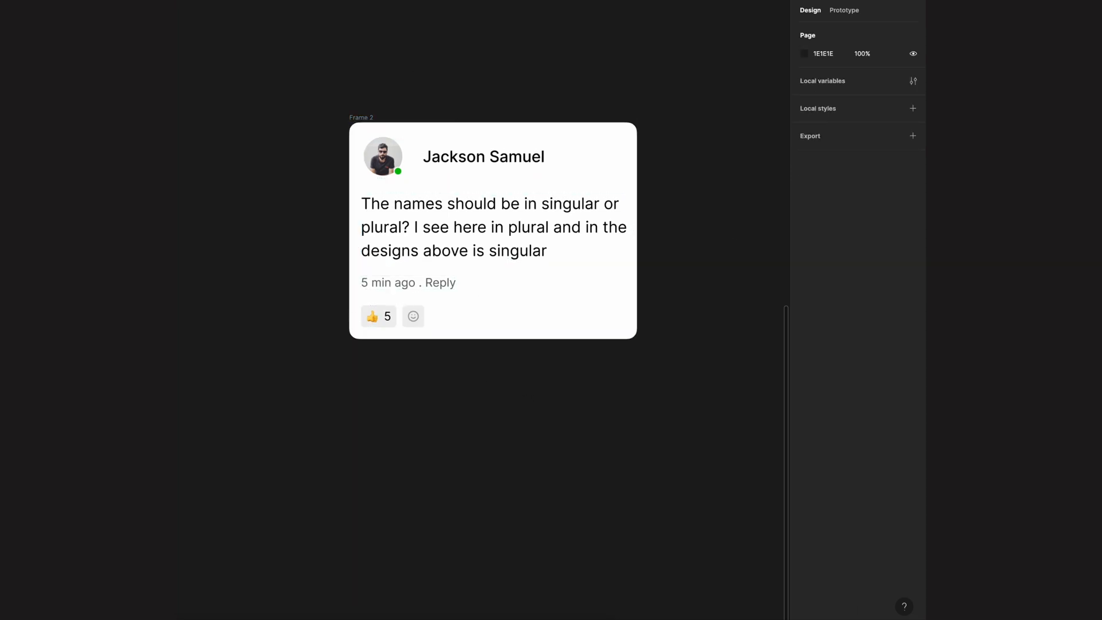
- Draw a rectangle of 1176 × 176 below the comment card, matching the card's width and side edges
mouse_move(356, 374)
left_mouse_down()
mouse_move(522, 438)
mouse_move(637, 418)
left_mouse_up()
left_click_drag(357, 396, 350, 397)
left_click(418, 283)
left_click(494, 397)
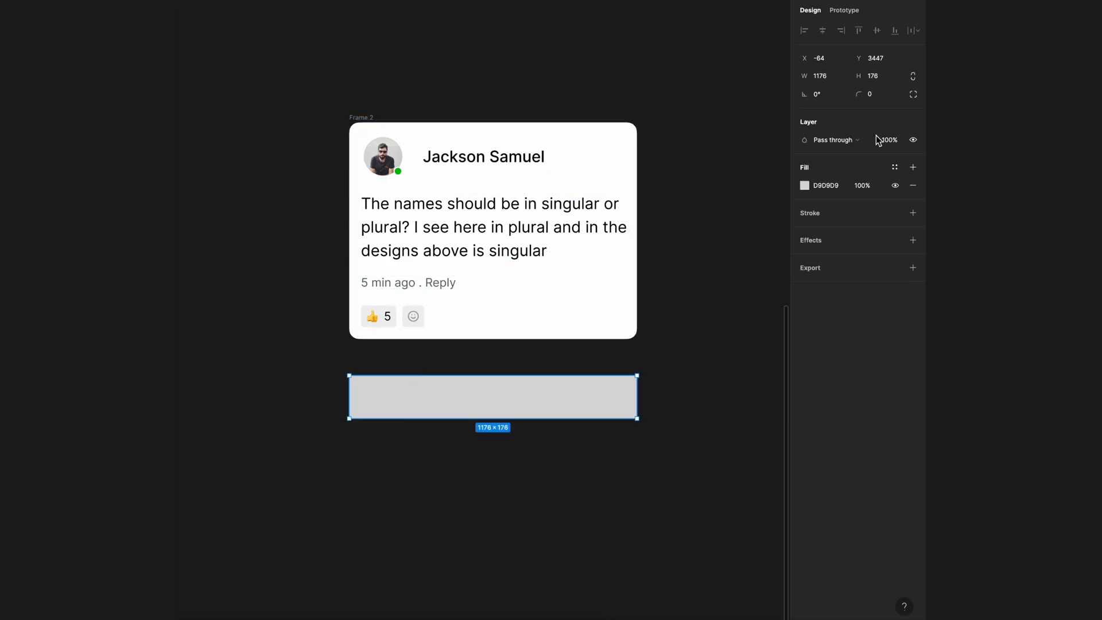
- Round the new rectangle's corners to a radius of 40 and apply corner smoothing
left_click(874, 94)
type("40")
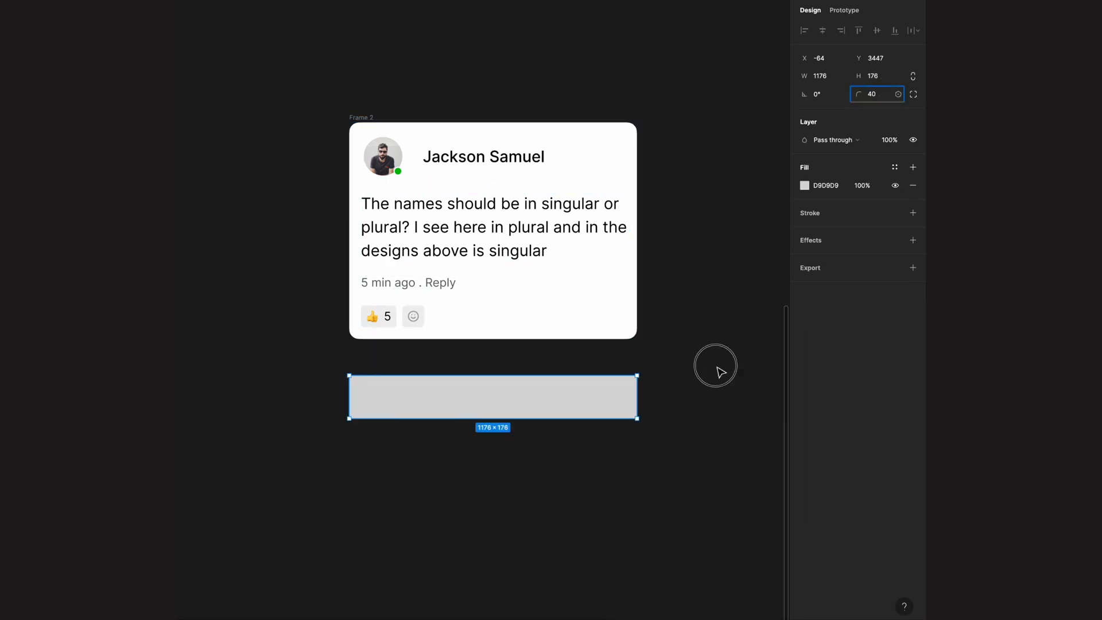
key("Return")
left_click(899, 96)
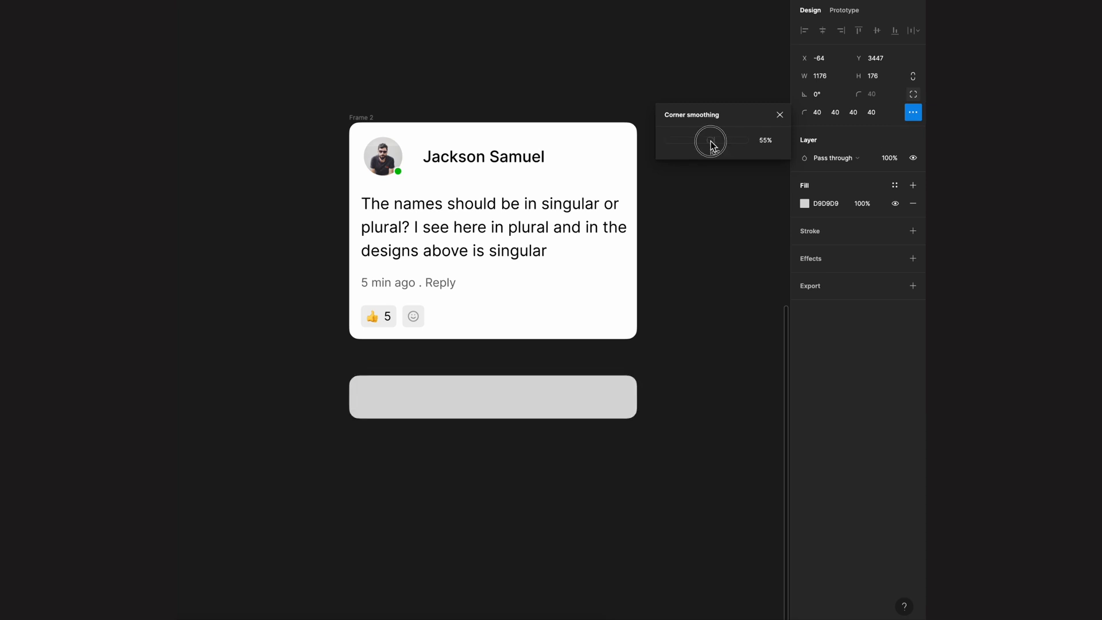
left_click(740, 79)
left_click(599, 414)
- Fill the rectangle with the card's white (FFFFFF) and move it up closer beneath the card
left_click(804, 203)
left_click(671, 395)
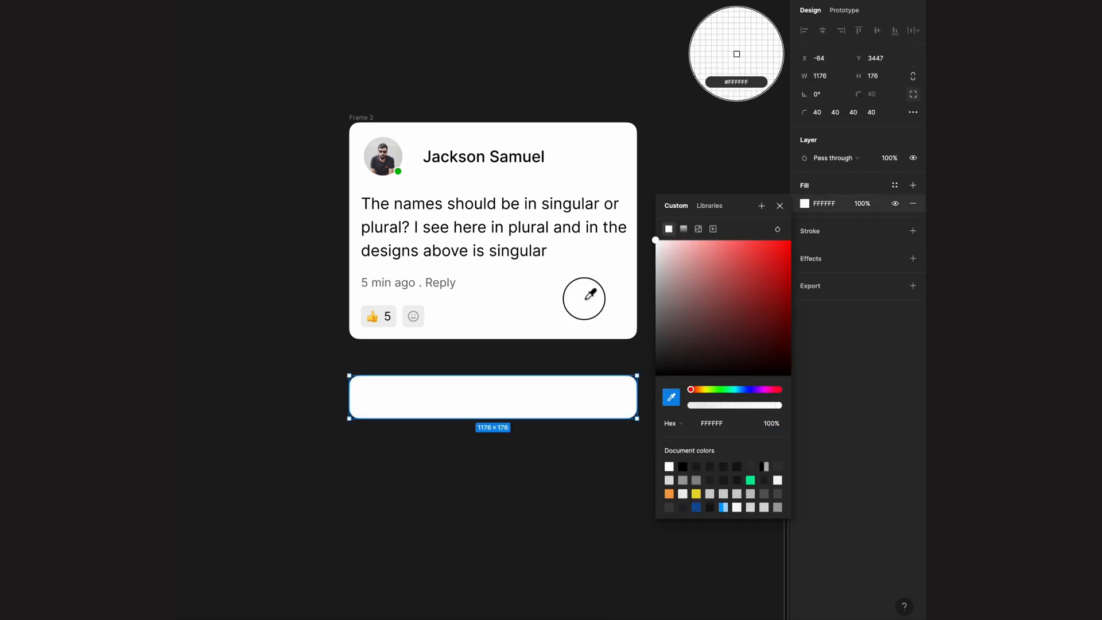
left_click(583, 298)
key("Escape")
key("Escape")
left_click_drag(550, 400, 503, 380)
key("Escape")
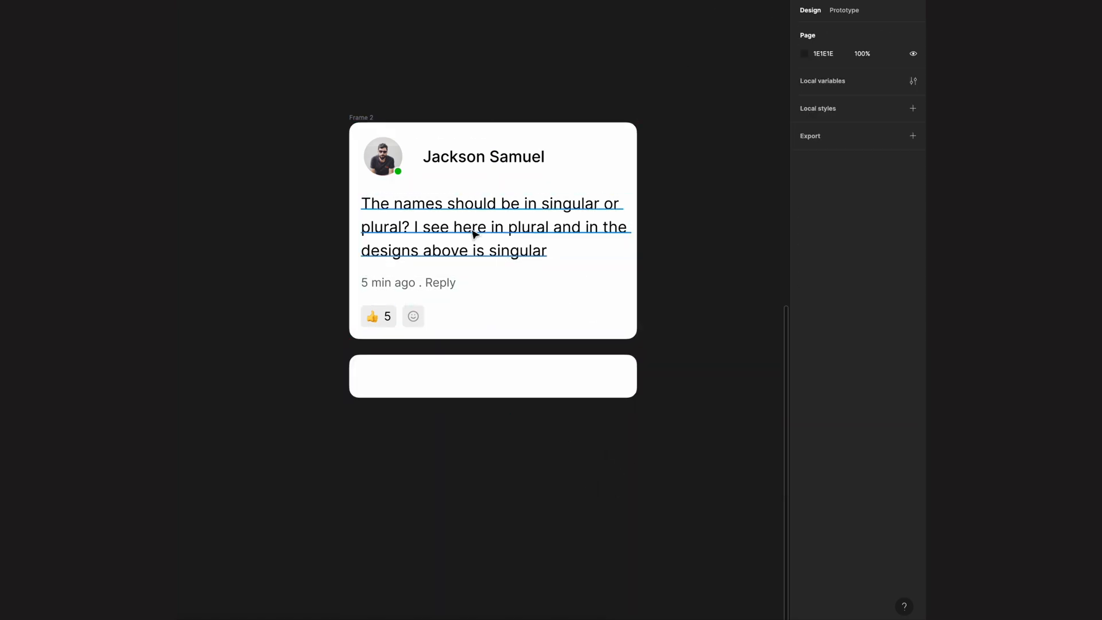
- Copy the comment text out of the card and place the copy over the white reply box
left_click(467, 229)
left_click(467, 371)
key("ctrl+v")
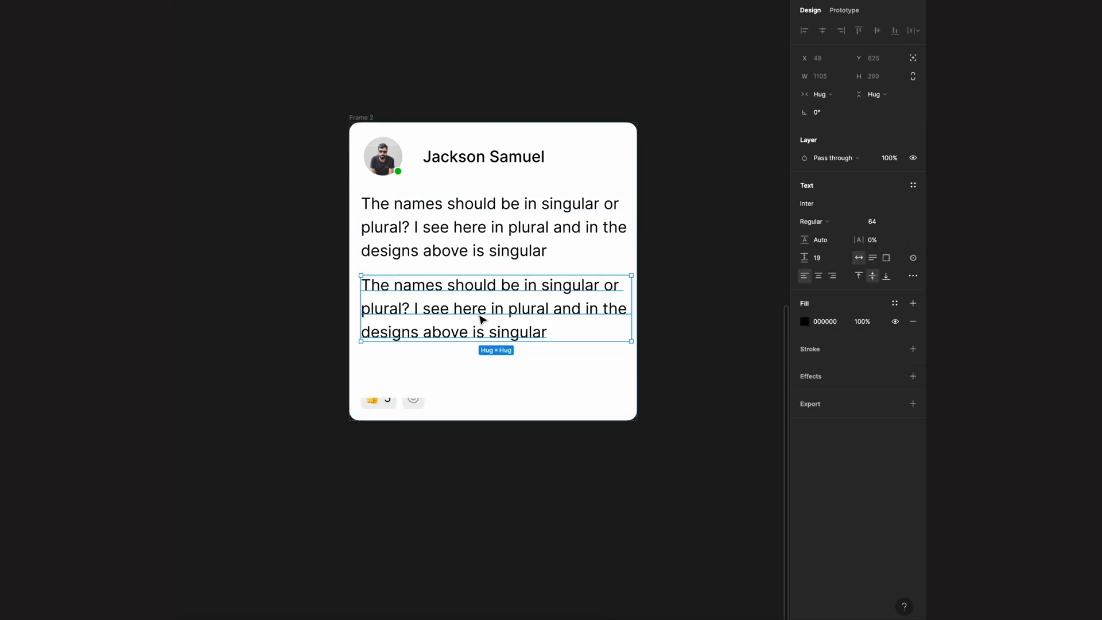
key("ctrl+x")
key("ctrl+v")
left_click_drag(522, 301, 524, 391)
- Replace the copied text with "reply" and centre it vertically near the reply box's left end
triple_click(524, 391)
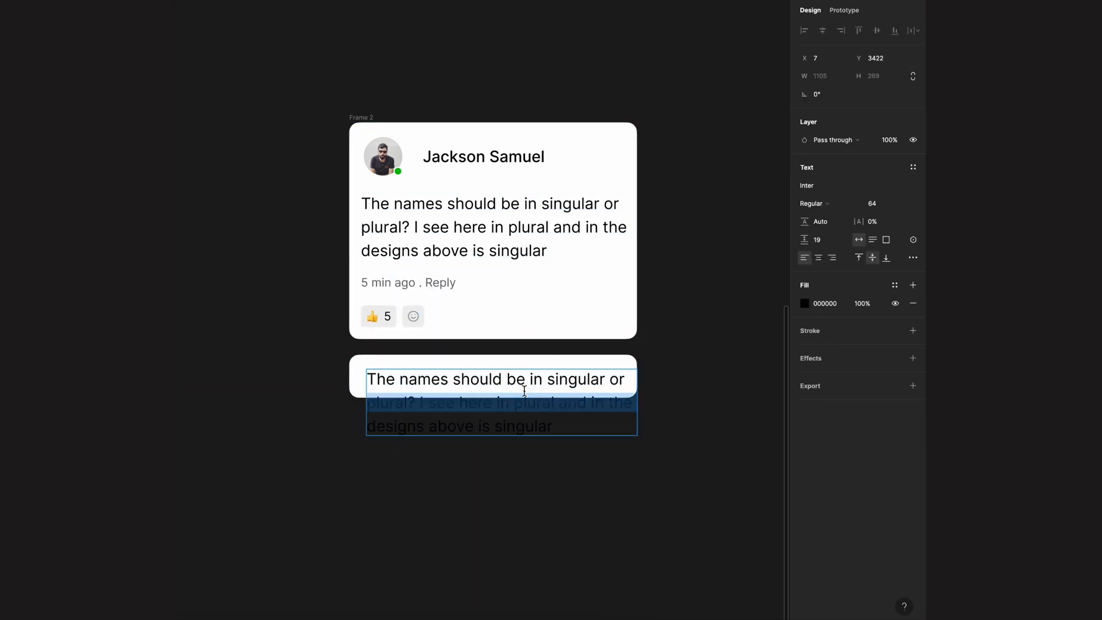
key("ctrl+a")
type("reply")
key("Escape")
left_click_drag(392, 400, 393, 374)
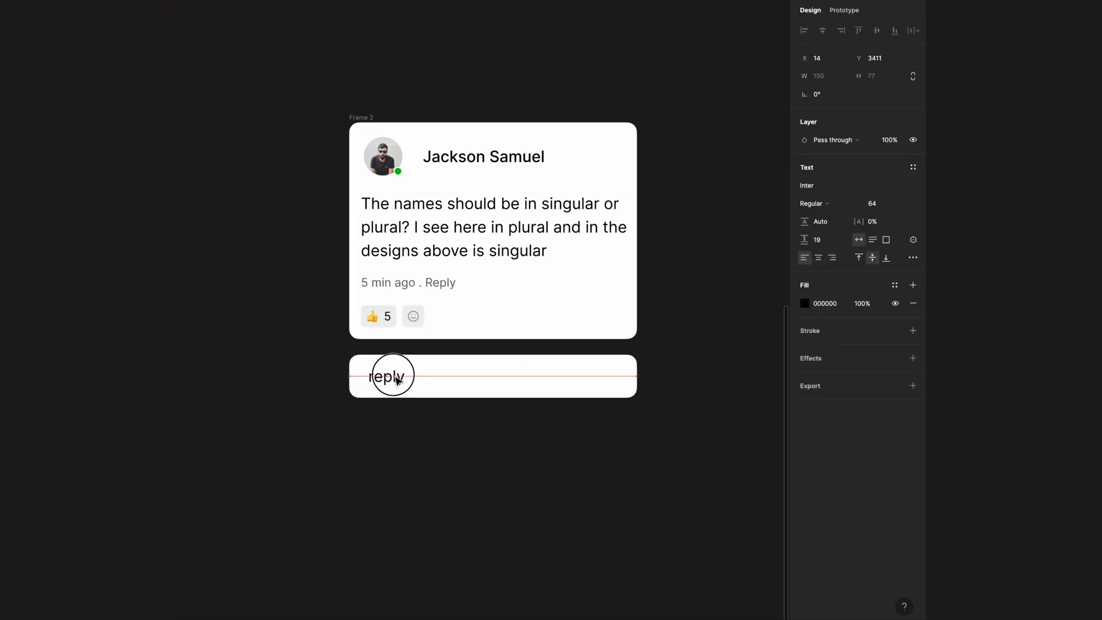
- Set the reply text to size 48, Medium weight, with a grey 737373 fill
left_click(905, 204)
left_click(890, 193)
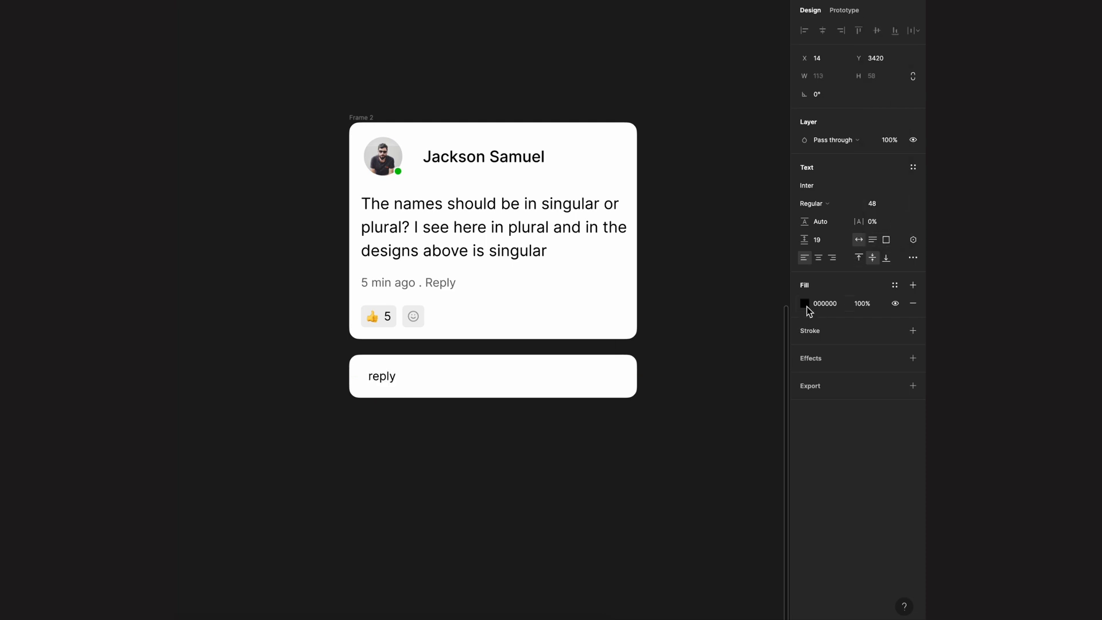
left_click(805, 303)
mouse_move(661, 415)
left_mouse_down()
mouse_move(645, 413)
mouse_move(647, 422)
left_mouse_up()
left_click(814, 204)
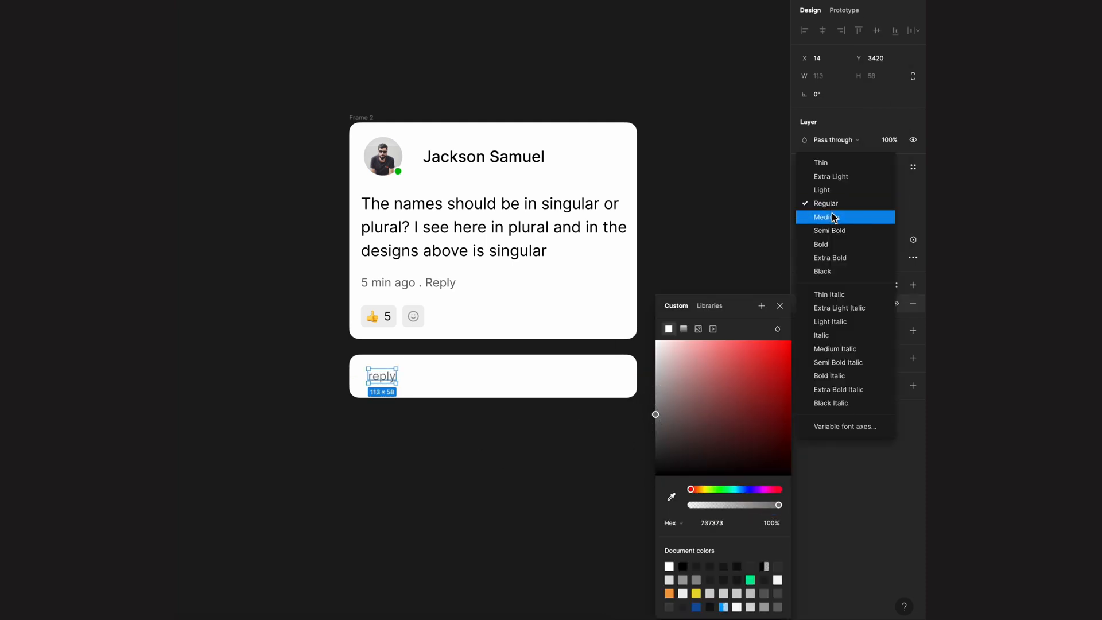
left_click(834, 217)
key("Escape")
left_click(411, 384)
left_click(381, 377, "shift")
key("Escape")
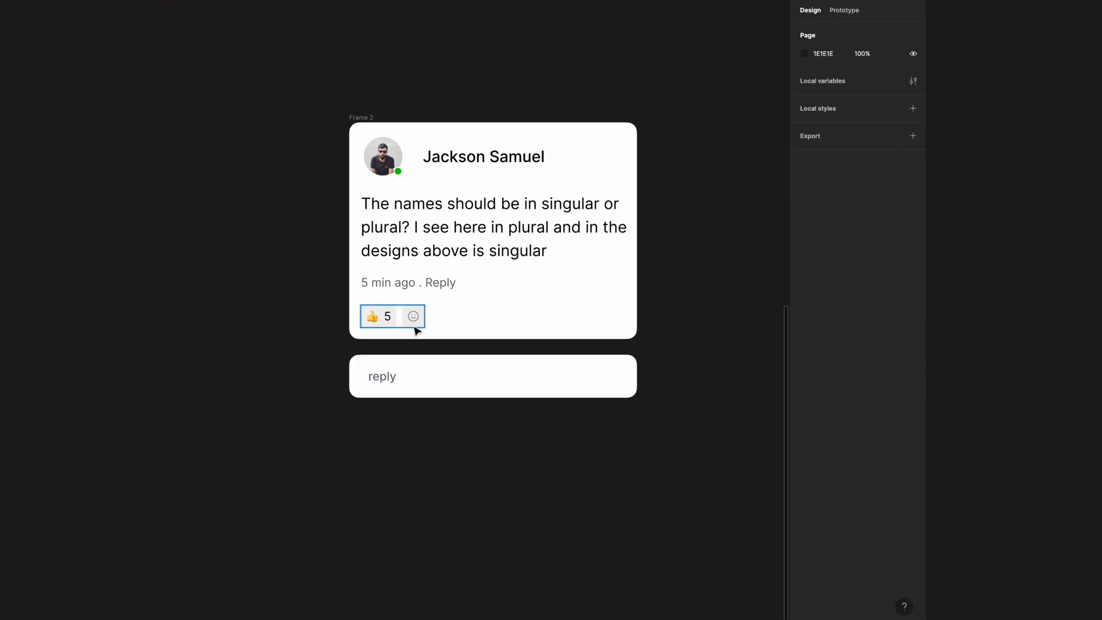
- Copy the card's 90 × 90 smiley badge and place the copy inside the reply box beside the reply text
left_click(413, 319)
left_click(461, 480)
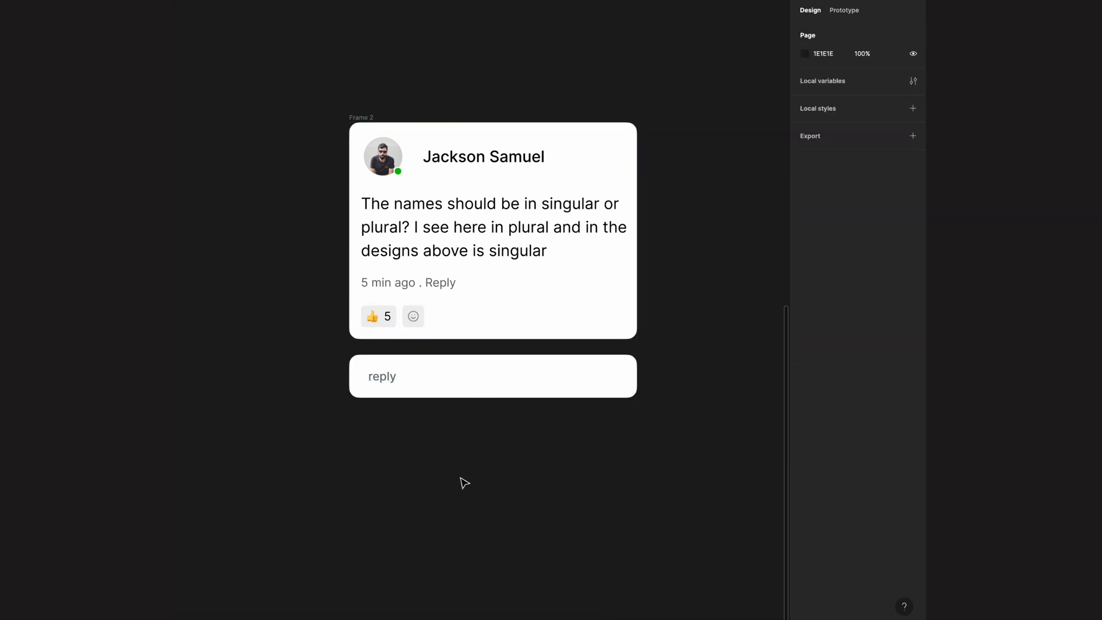
key("ctrl+v")
left_click_drag(372, 352, 476, 382)
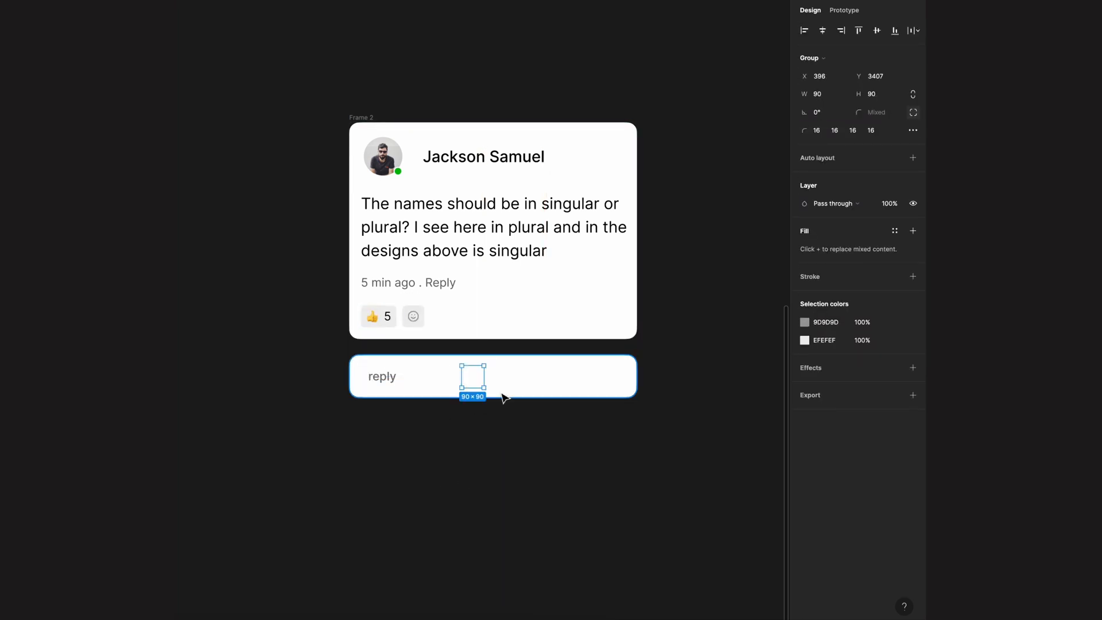
- Change the copied smiley badge's background color to white (FFFFFF)
left_click(805, 323)
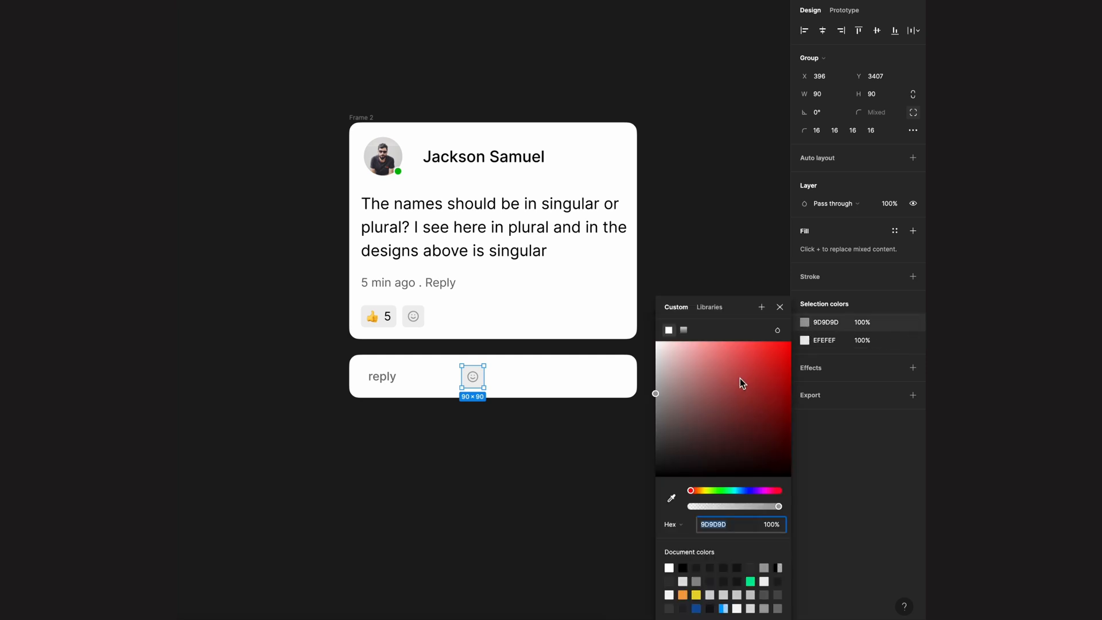
left_click(805, 342)
left_click_drag(660, 351, 639, 321)
left_click(546, 347)
- Scale the copied smiley badge proportionally to 145 × 145 and place a duplicate next to it in the reply box
left_click(474, 381)
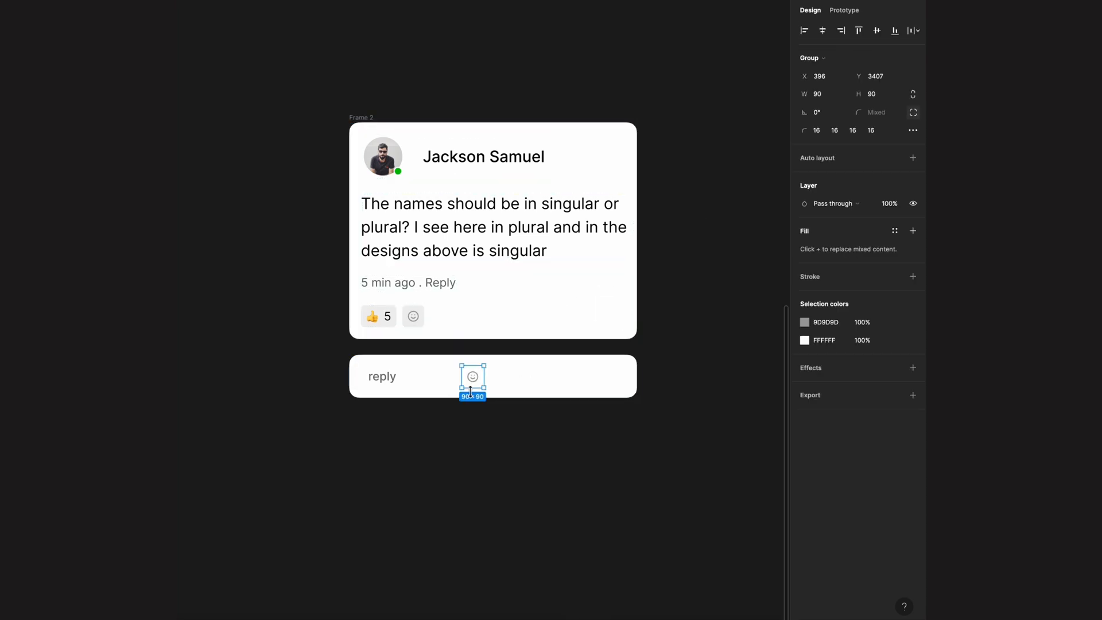
key("k")
left_click_drag(484, 379, 533, 384)
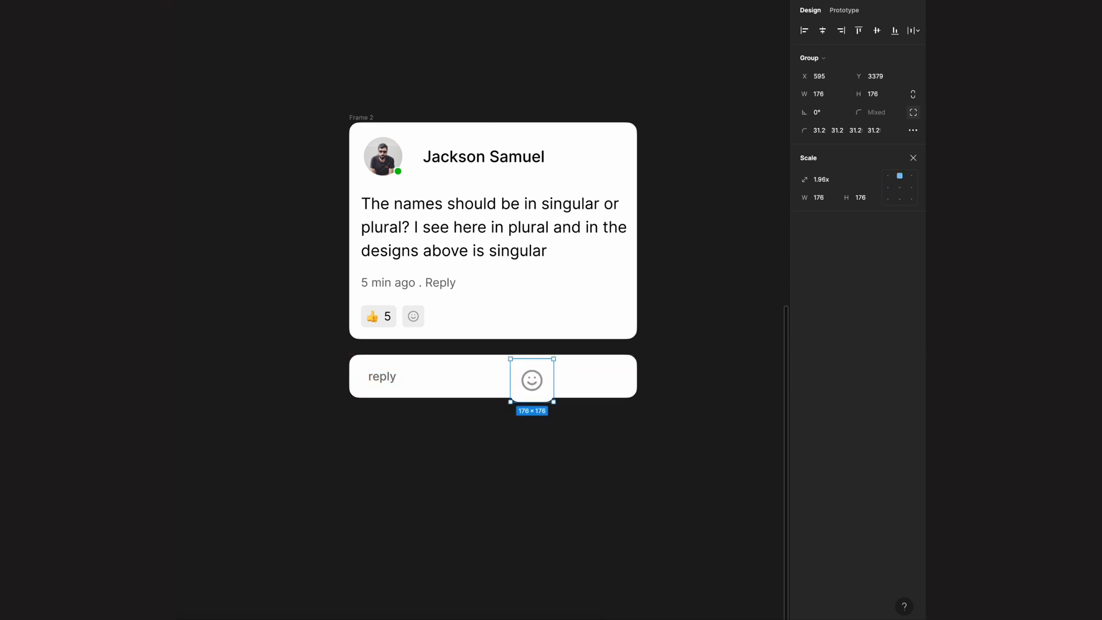
key("Escape")
key("ctrl+z")
left_click_drag(482, 374, 575, 376)
double_click(579, 378)
double_click(579, 378)
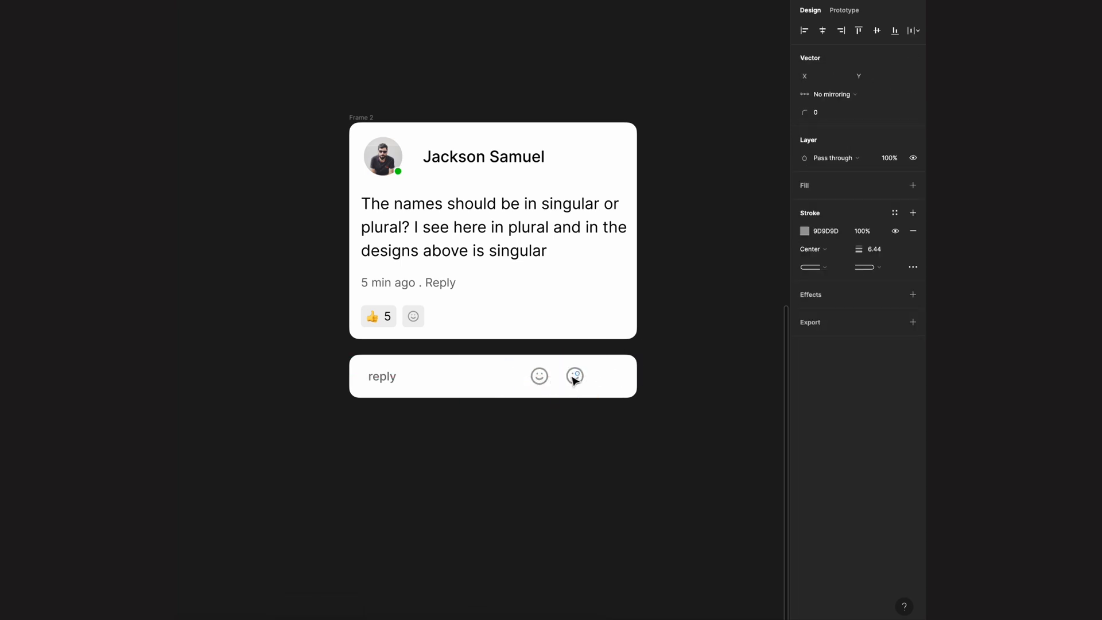
key("Escape")
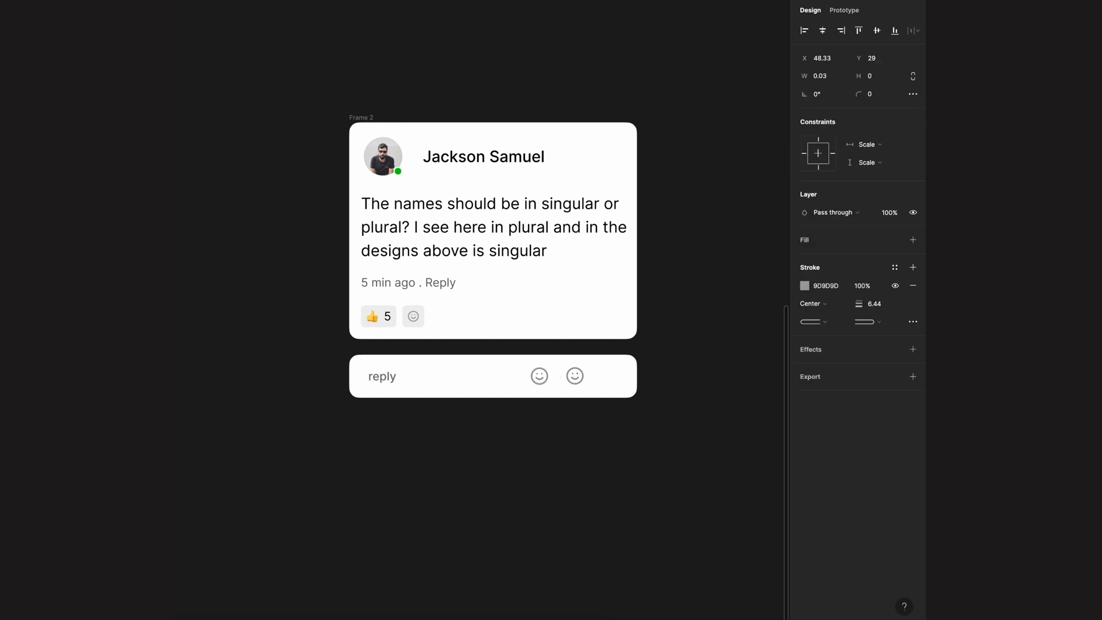
left_click(573, 375)
key("Escape")
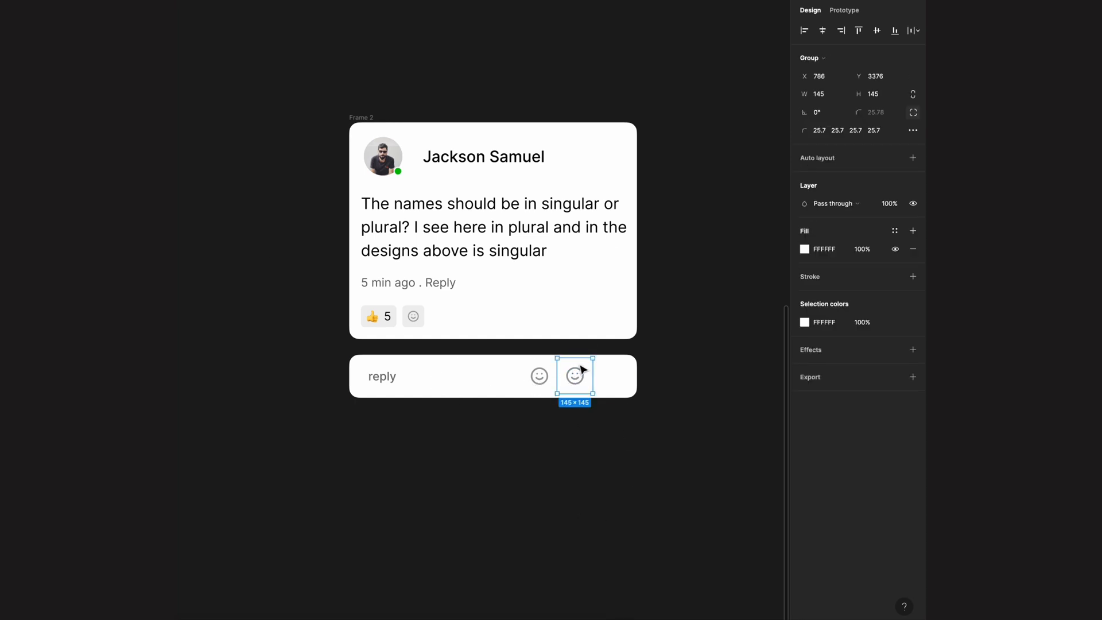
key("Escape")
- Shift both smiley icons left and add a white 292 × 148 rectangle with radius 40 at the reply box's right end
key("ctrl+d")
left_click_drag(352, 374, 566, 377)
key("Delete")
left_click(574, 376)
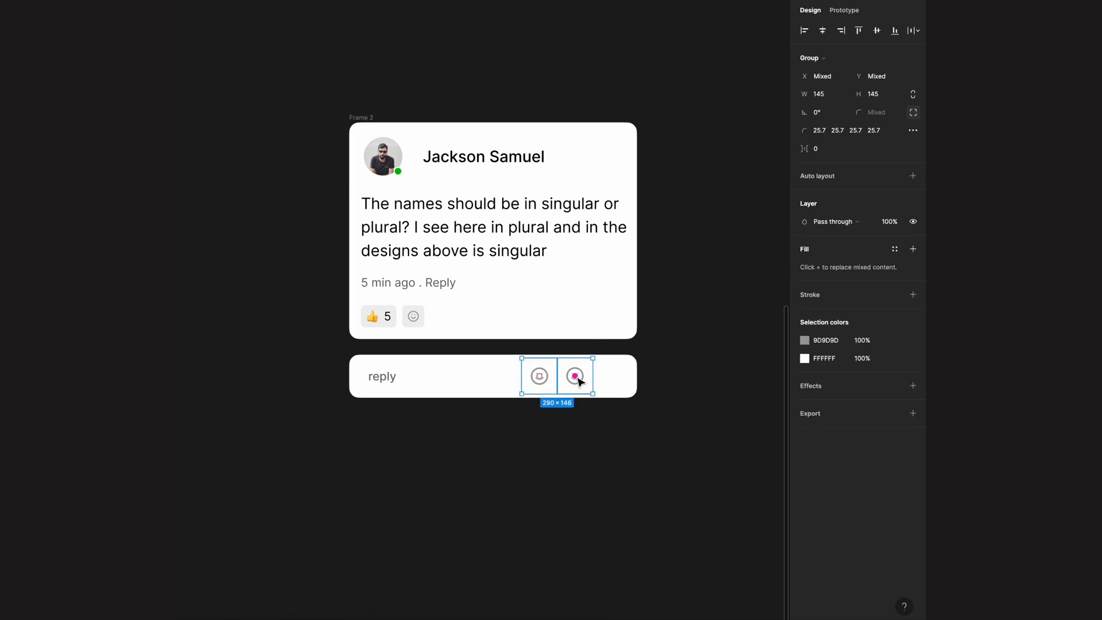
left_click_drag(603, 384, 598, 379)
key("Escape")
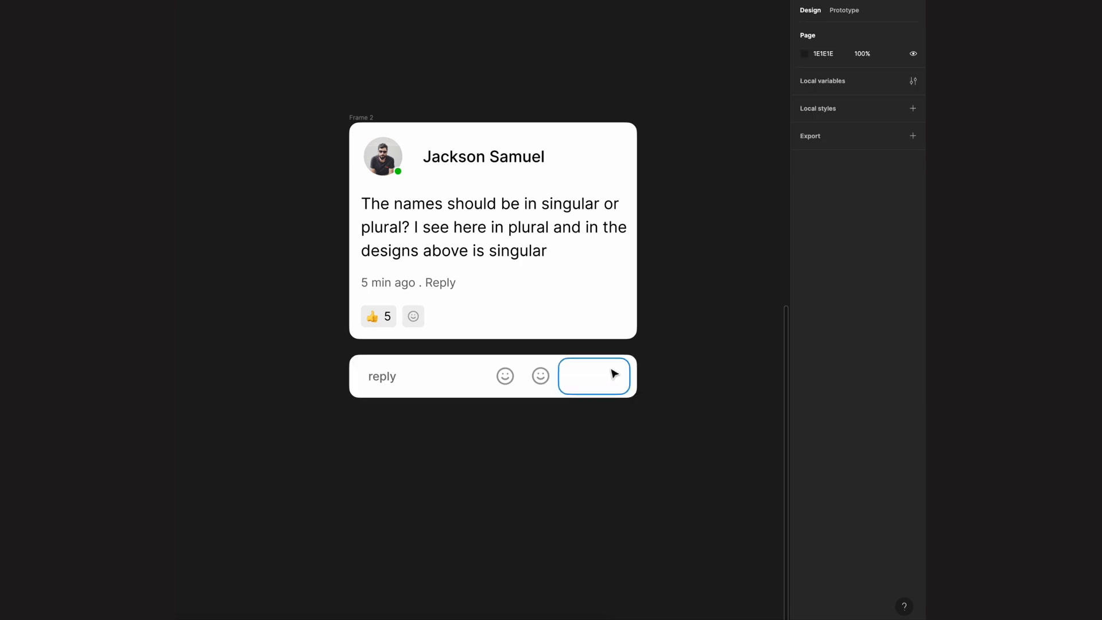
- Nudge the 292 × 148 rectangle right to X 796, checking its distances to the reply box's edges
left_click(613, 373)
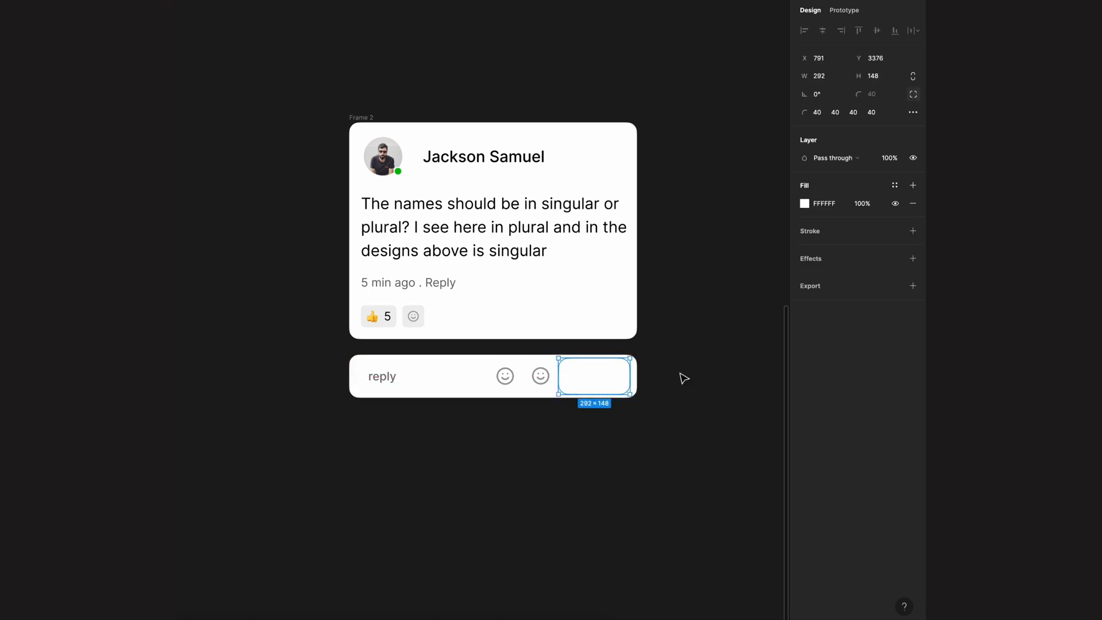
key("alt")
key("Right")
key("Right")
key("Right")
scroll(666, 436, "up", 3)
scroll(651, 459, "down", 3)
key("alt")
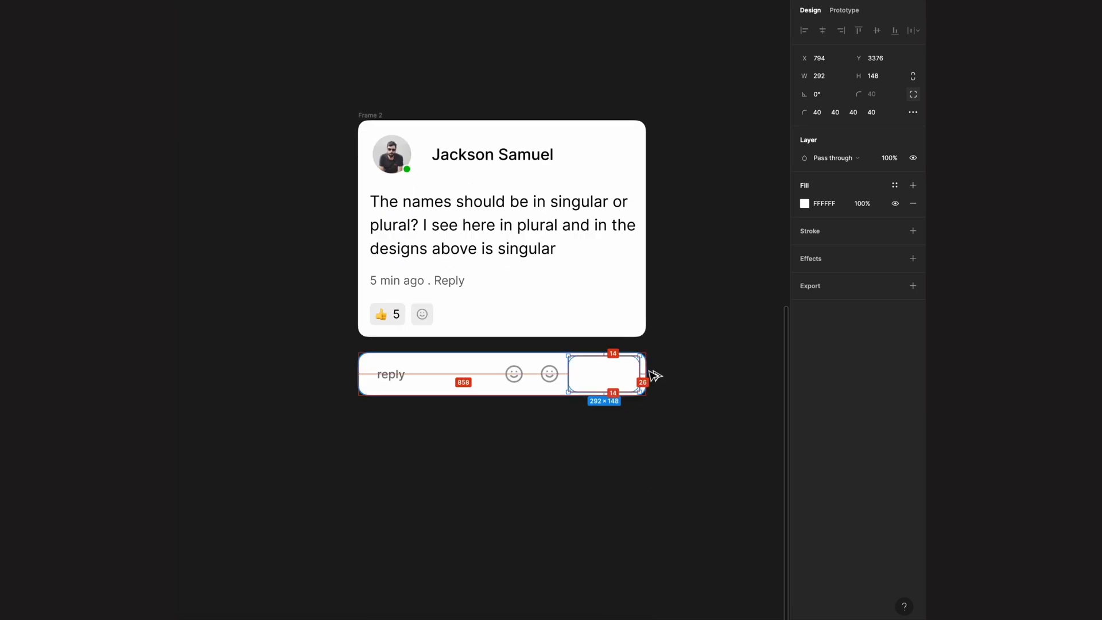
key("alt")
key("alt")
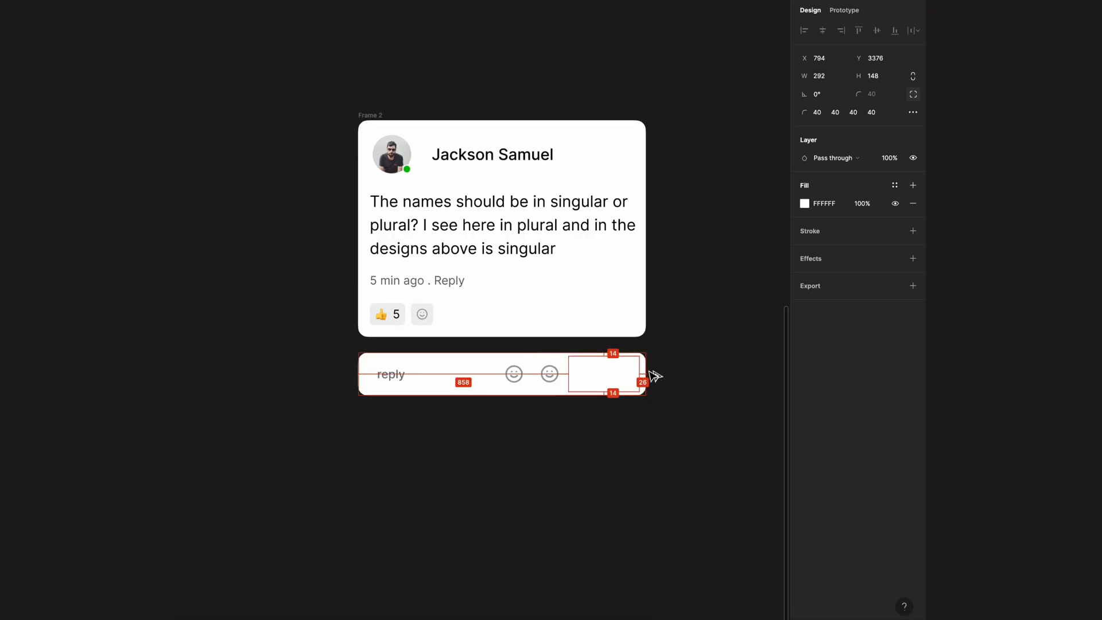
key("Right")
key("Right")
- Fill the 292 × 148 rectangle with blue (115DFC)
left_click(804, 204)
key("i")
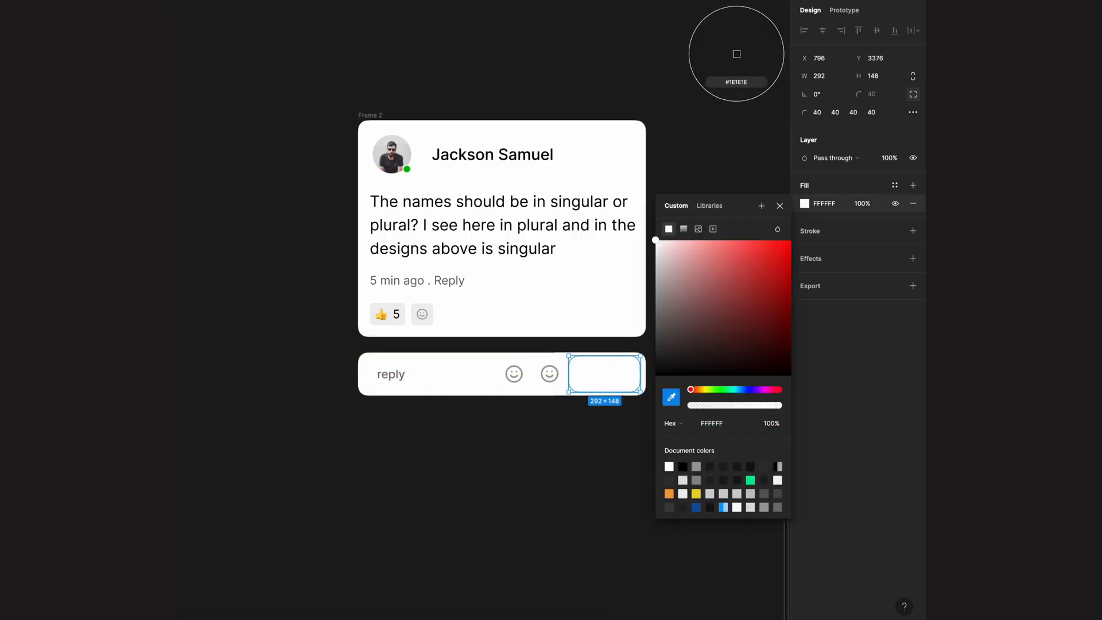
left_click(696, 507)
left_click(337, 480)
- Copy the profile name text from the card and place the copy over the blue rectangle
left_click(518, 159)
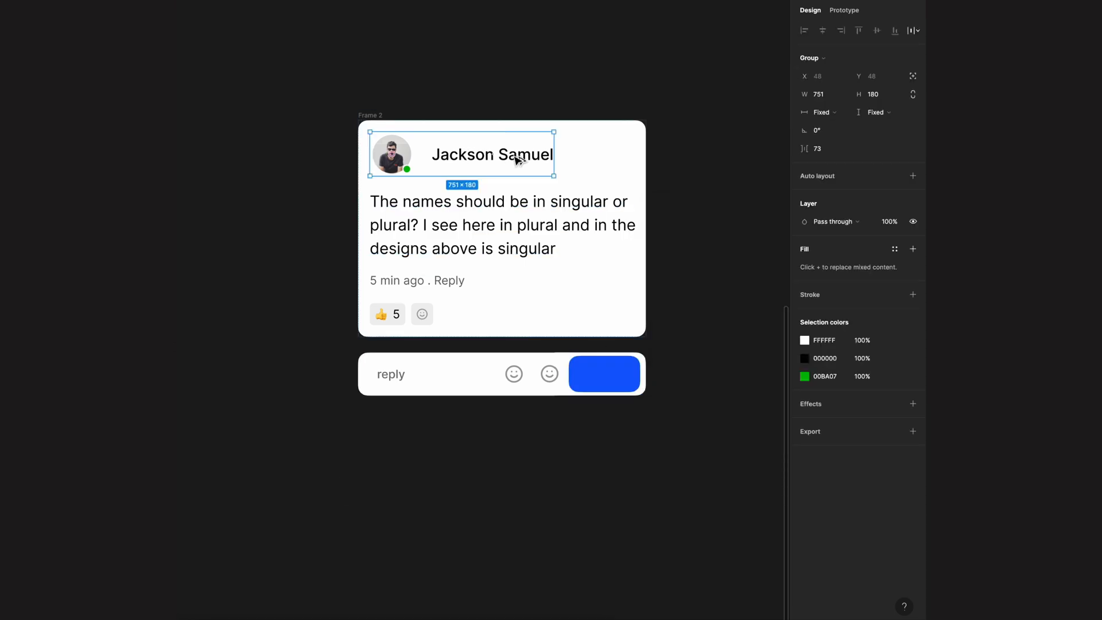
left_click(622, 59)
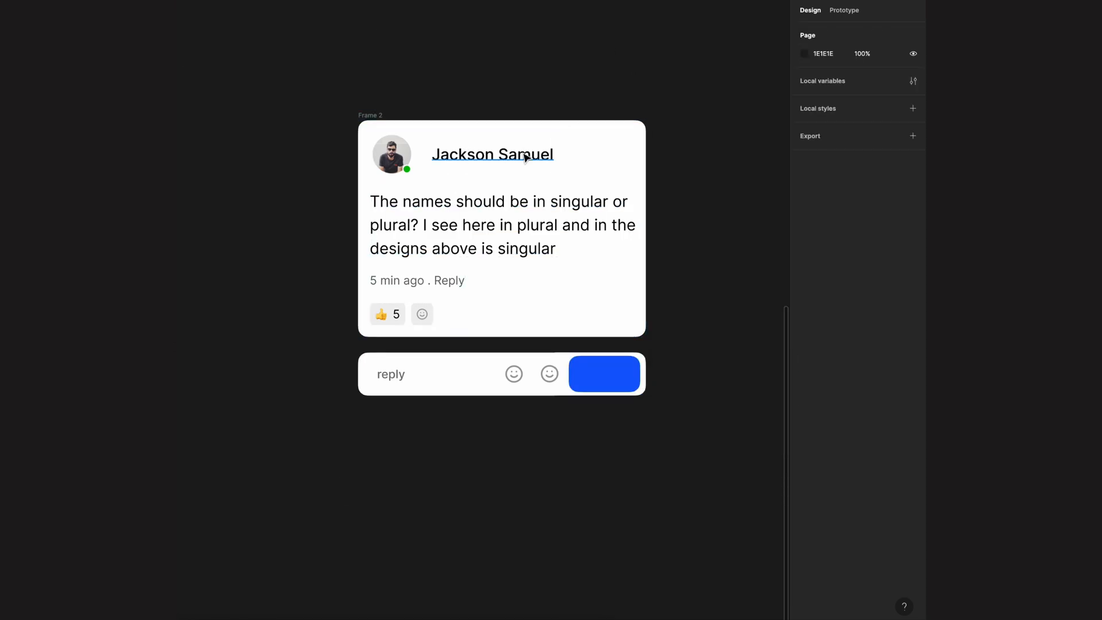
left_click(525, 156)
left_click(603, 377)
key("Escape")
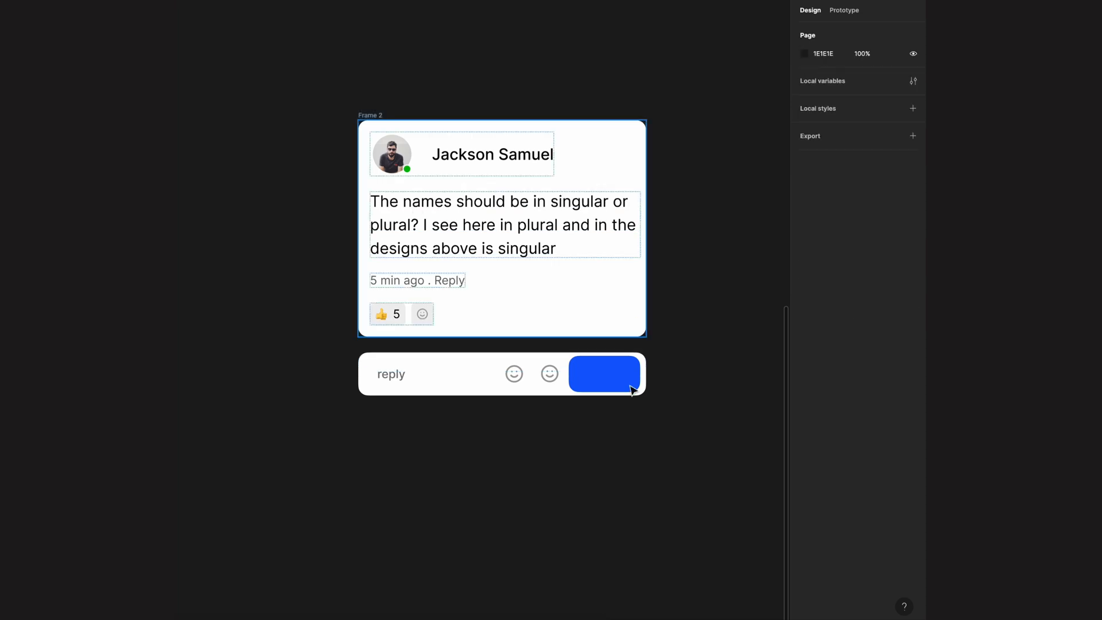
left_click(597, 377)
left_click(598, 377)
key("ctrl+v")
left_click_drag(434, 352, 637, 376)
- Replace the copied text with "Send", color it white (FFFFFF), and position it in the middle of the blue rectangle
double_click(622, 372)
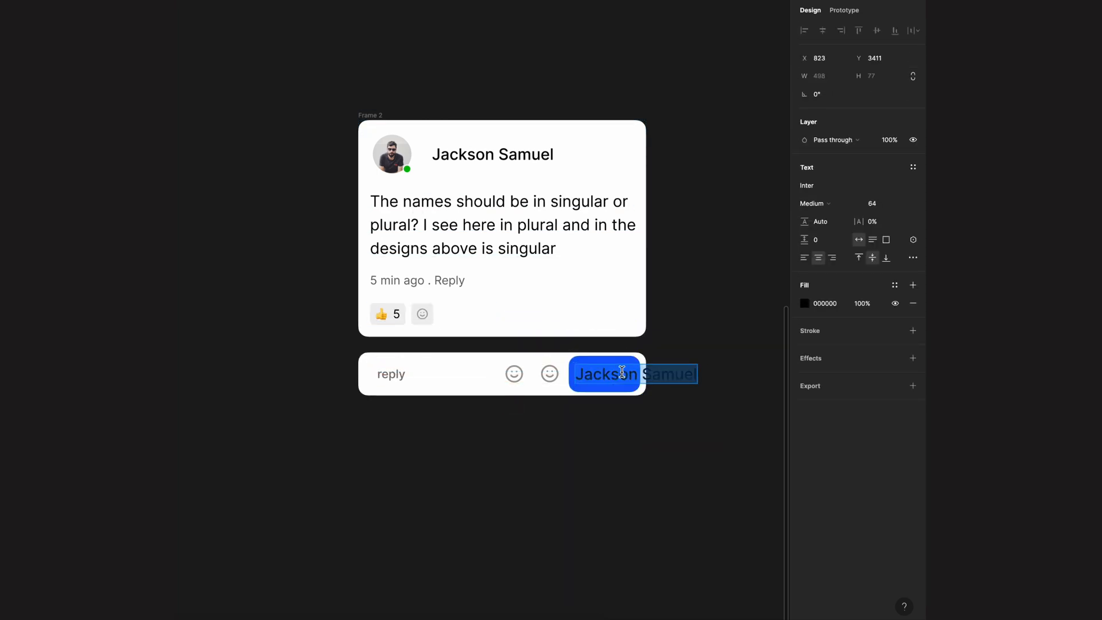
type("Send")
left_click(805, 303)
left_click_drag(665, 356, 656, 340)
left_click_drag(637, 376, 610, 384)
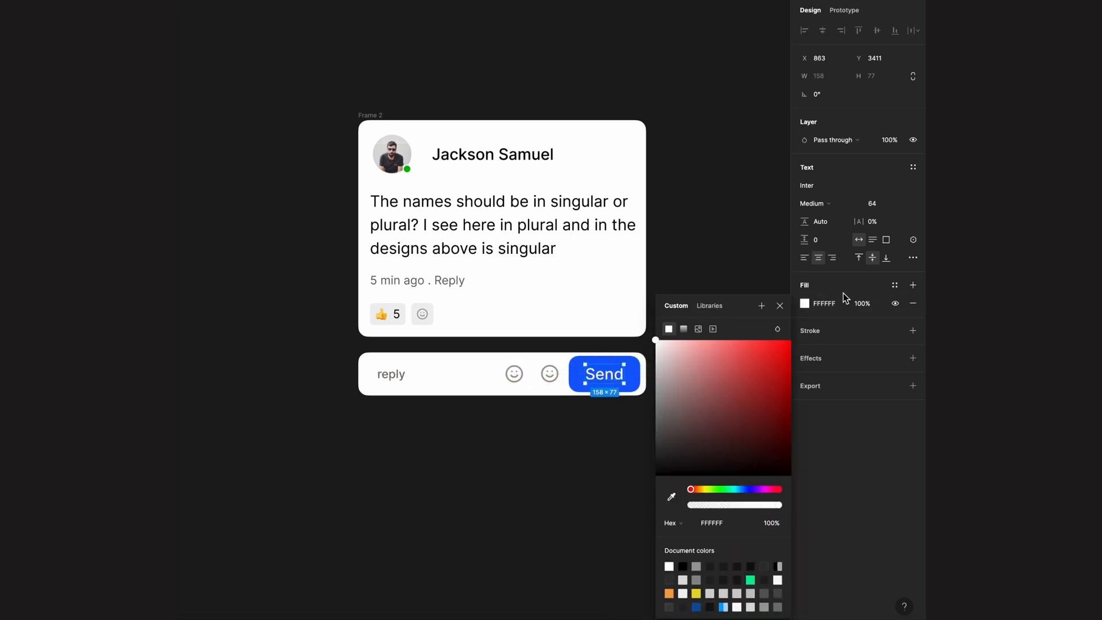
left_click(652, 362)
- Align the Send text to the blue rectangle's vertical centre and group the two
left_click(618, 379)
left_click(617, 379, "shift")
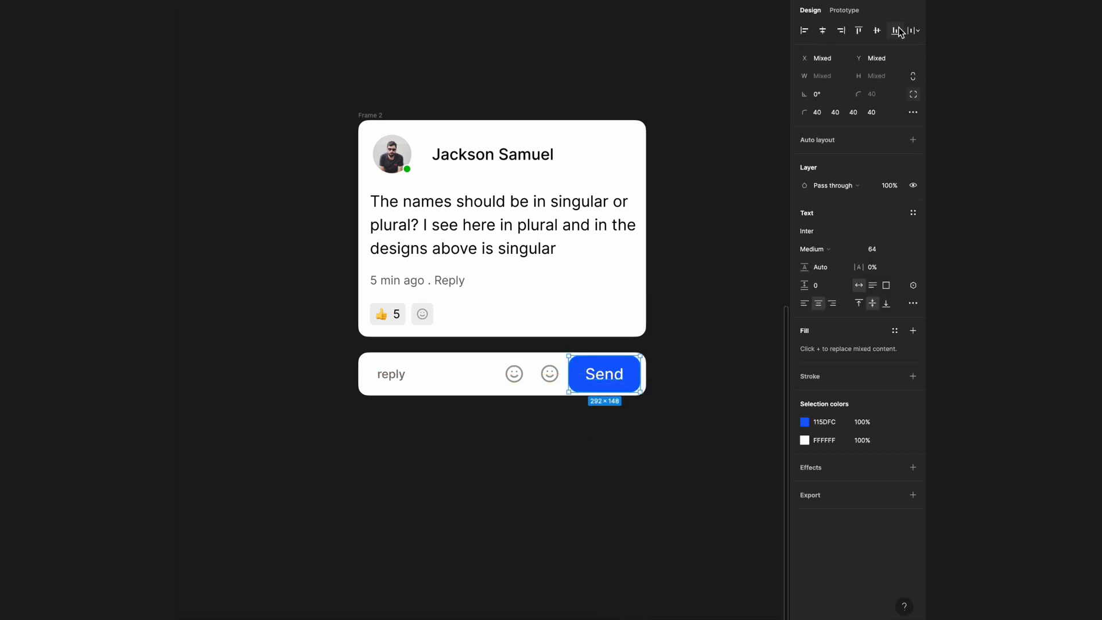
key("ctrl+g")
- Choose a smaller font size for the Send text inside the button group
double_click(617, 378)
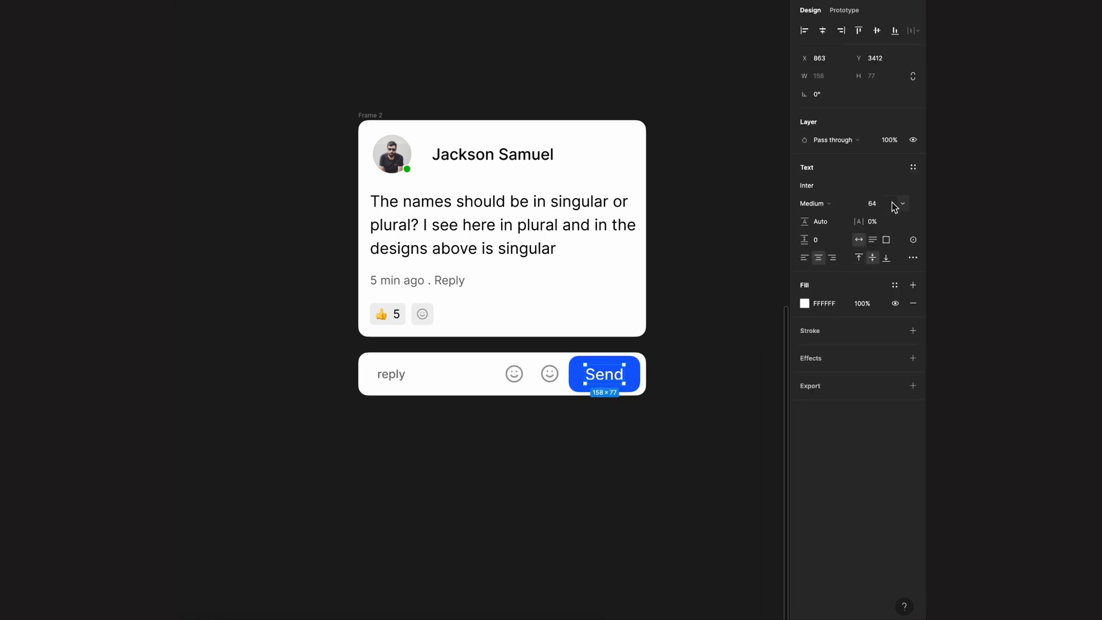
left_click(898, 189)
left_click(899, 160)
left_click(615, 408)
left_click(569, 366)
key("Escape")
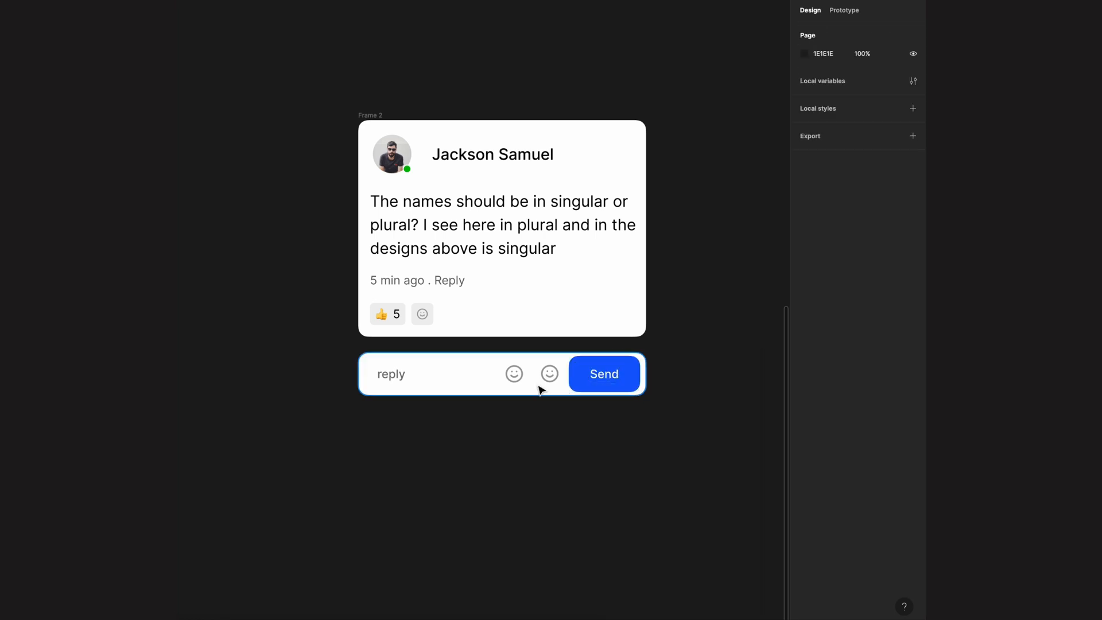
- Run the Feather Icons plugin, search for "link", and insert the diagonal chain link icon on the canvas
left_click(552, 378)
double_click(555, 379)
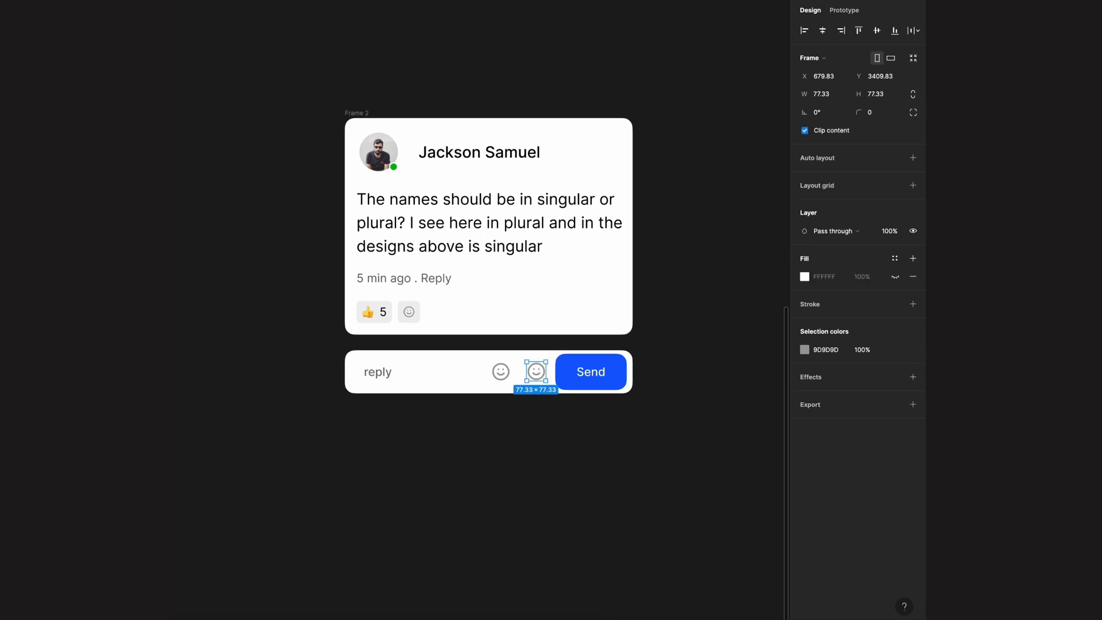
scroll(556, 379, "right", 2)
scroll(555, 379, "up", 2)
key("ctrl+alt+p")
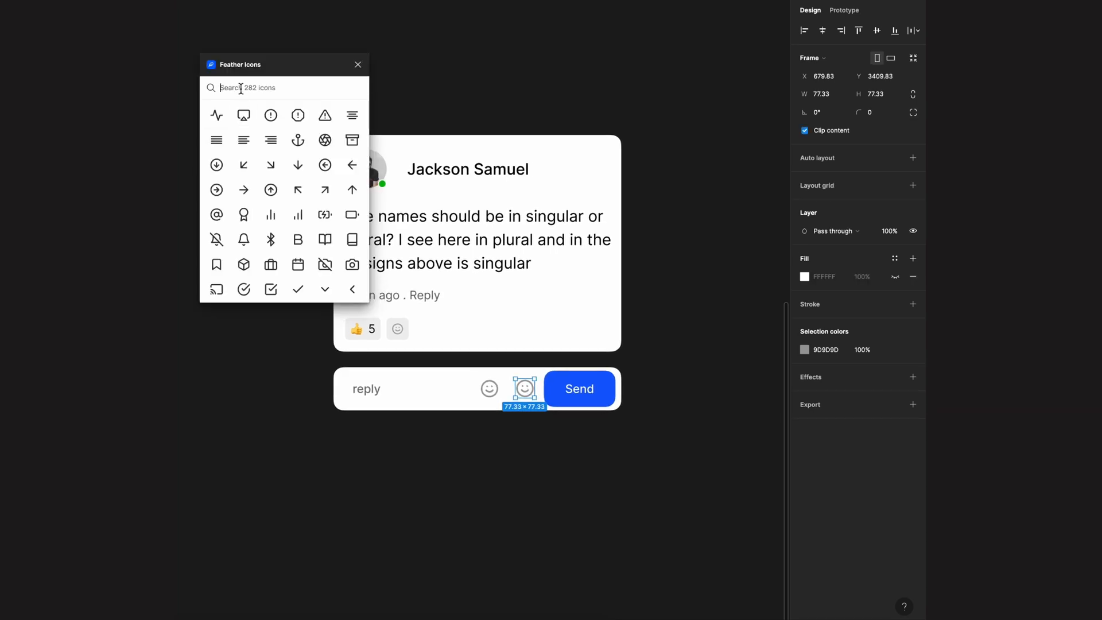
type("link")
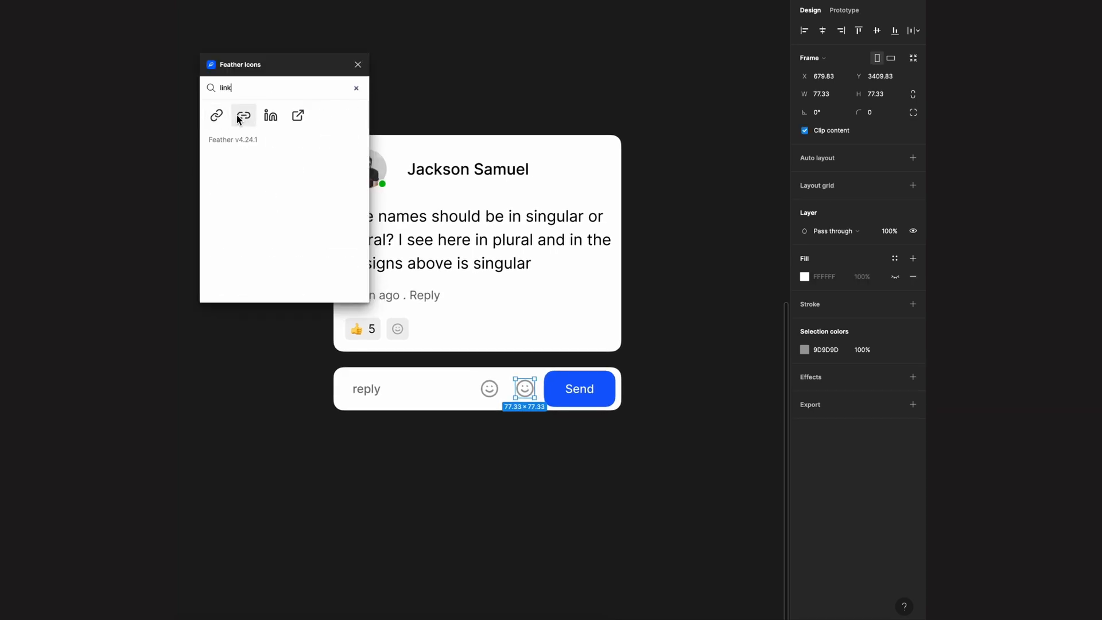
left_click(217, 115)
left_click(358, 64)
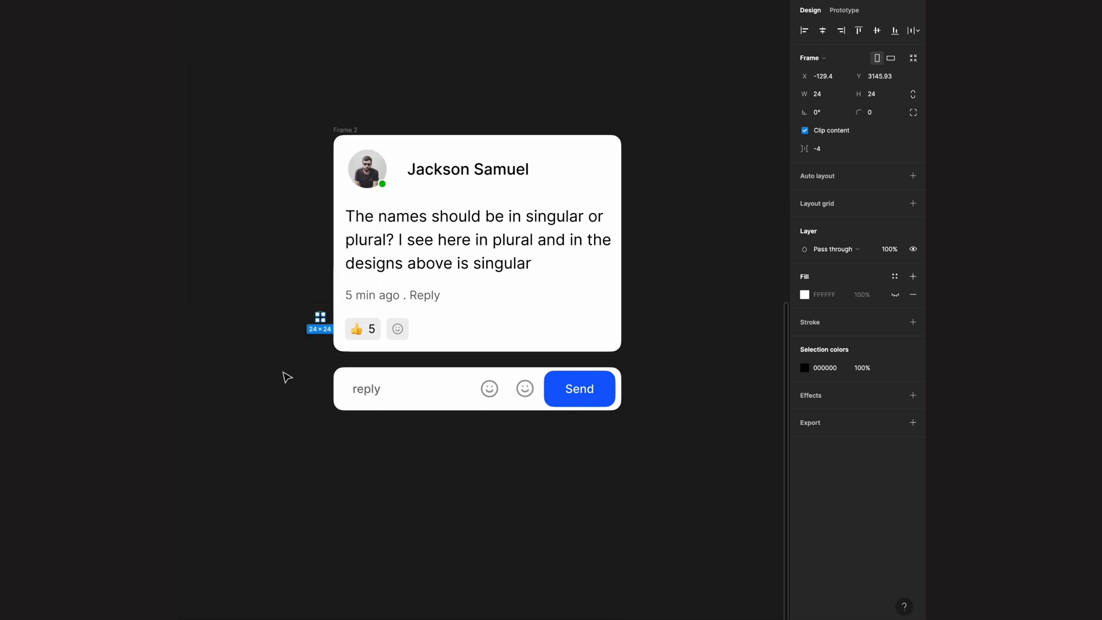
- Move the 24 × 24 link icon onto the smiley icon next to the Send button, inside that icon's group
left_click(308, 339)
left_click(526, 394)
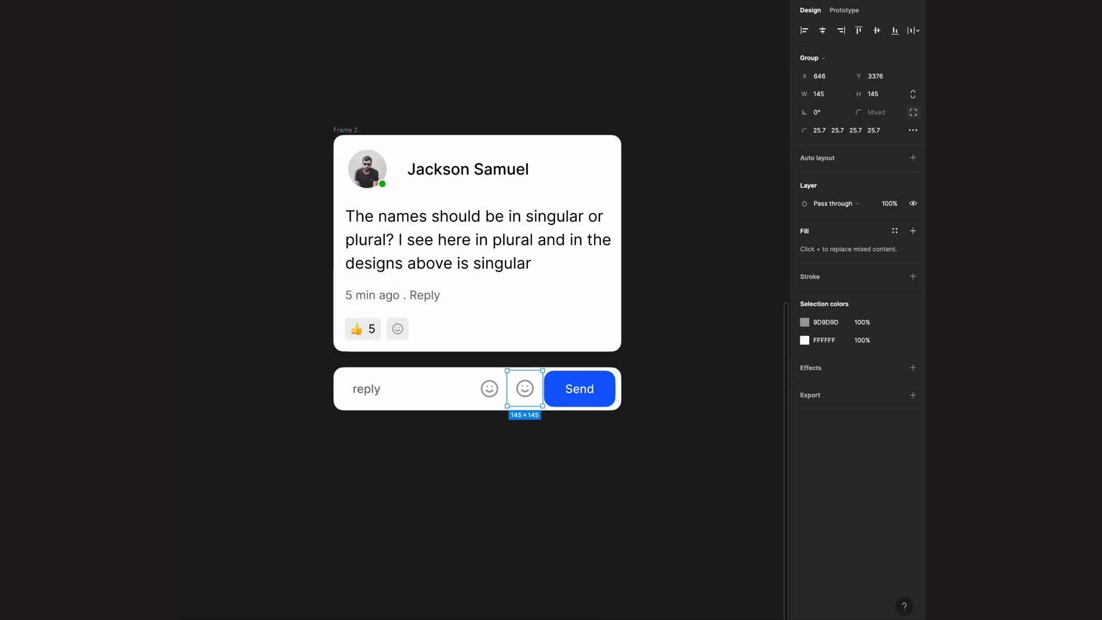
double_click(524, 389)
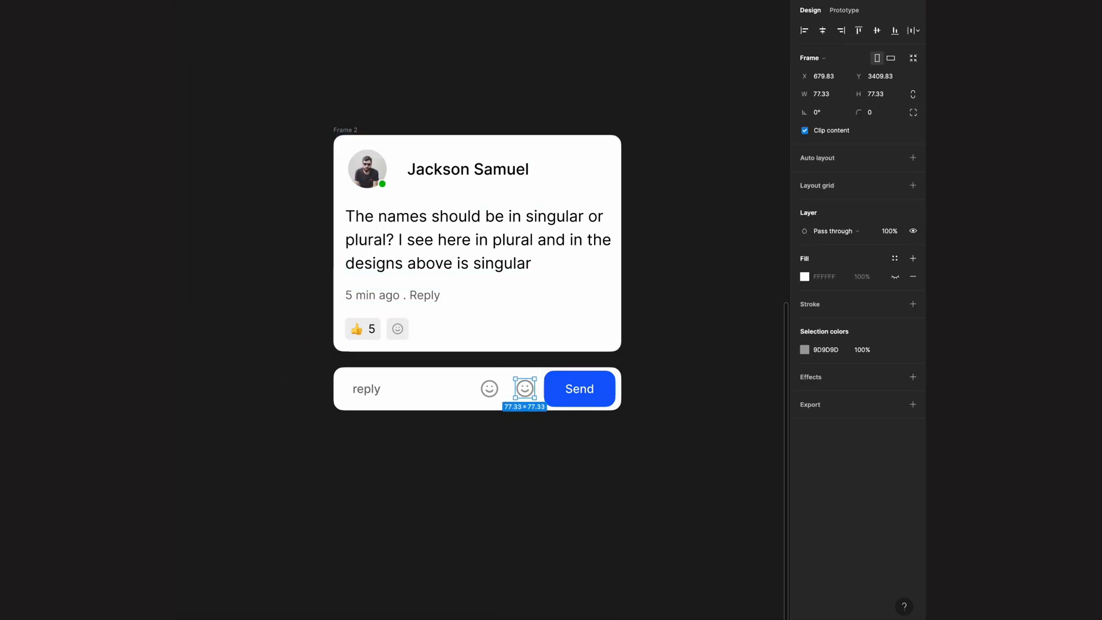
key("Escape")
double_click(525, 388)
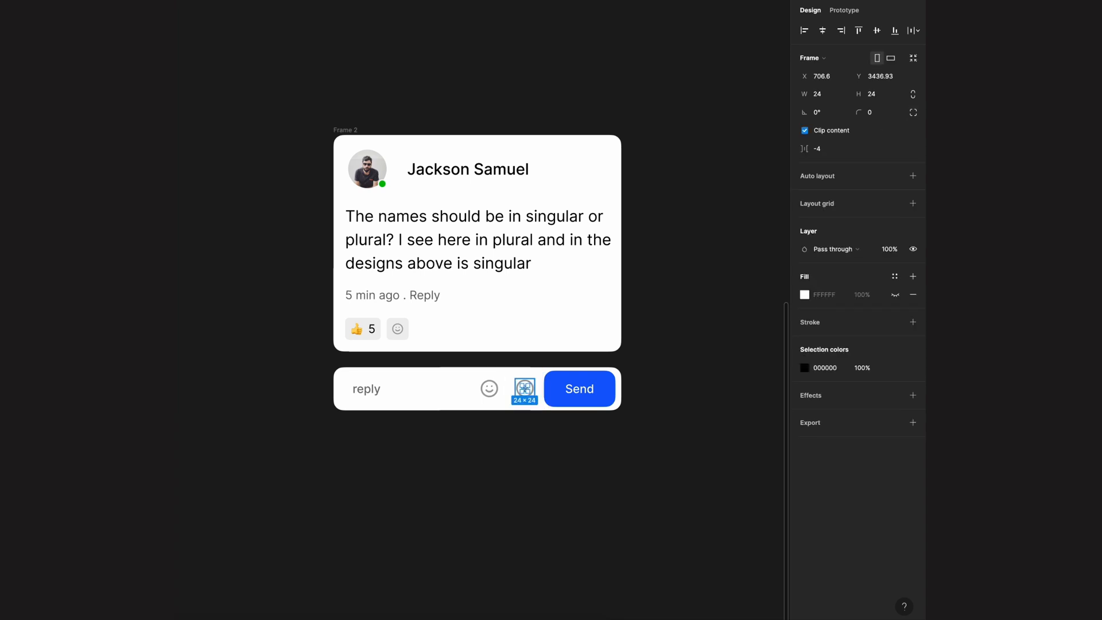
- Hide the smiley icon lying beneath the link icon beside the Send button
left_click(525, 389)
key("Delete")
left_click(525, 389)
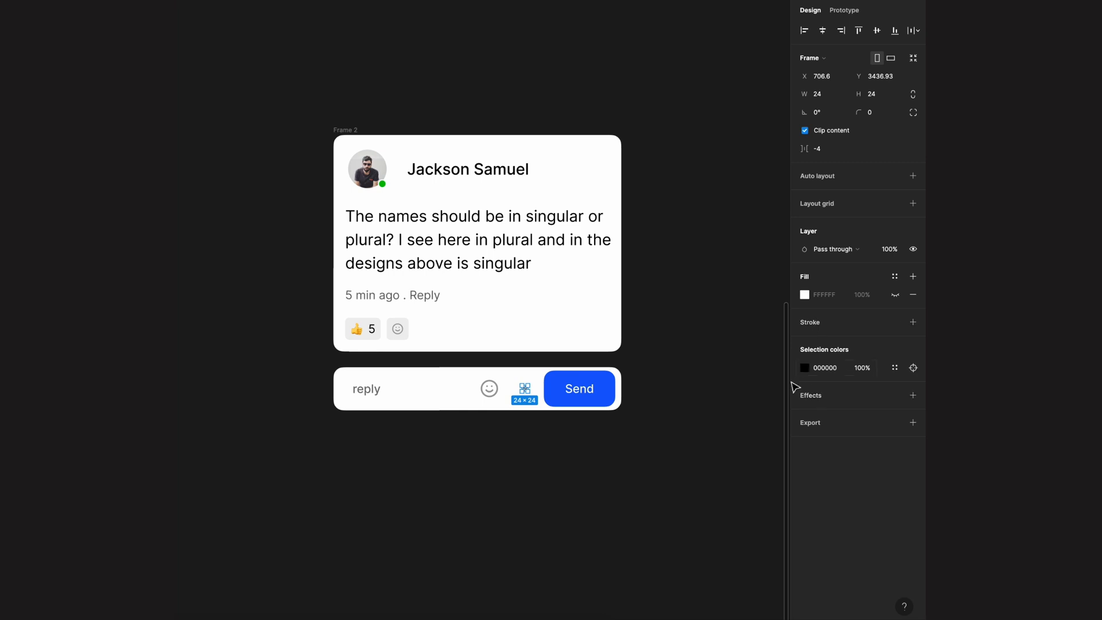
key("Escape")
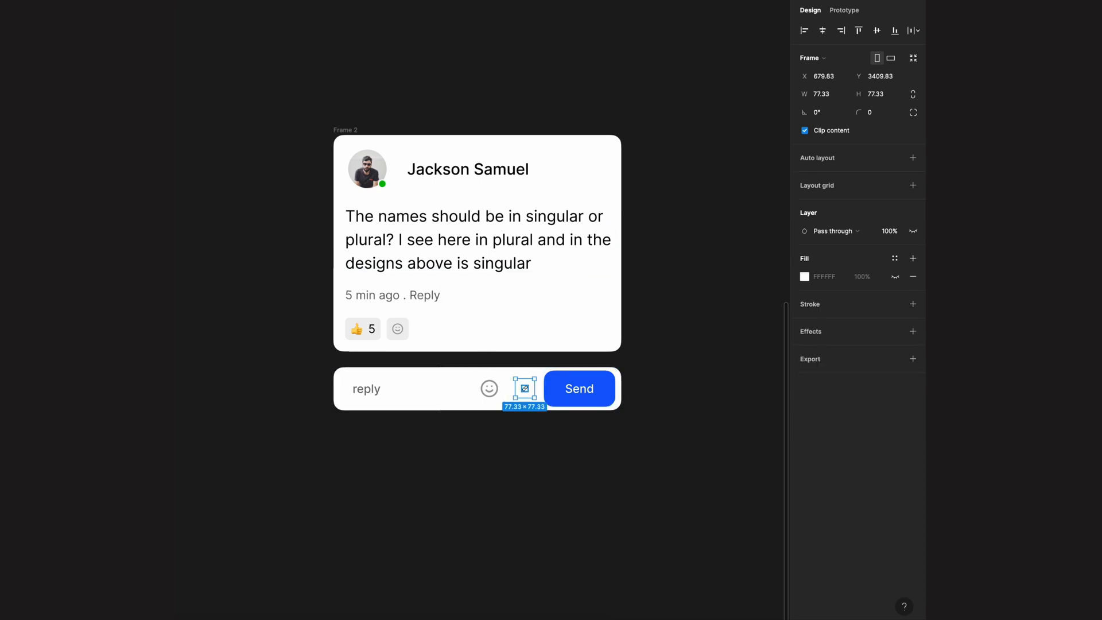
- Resize the link icon's frame to 48 × 48
key("Return")
left_click(828, 95)
type("4")
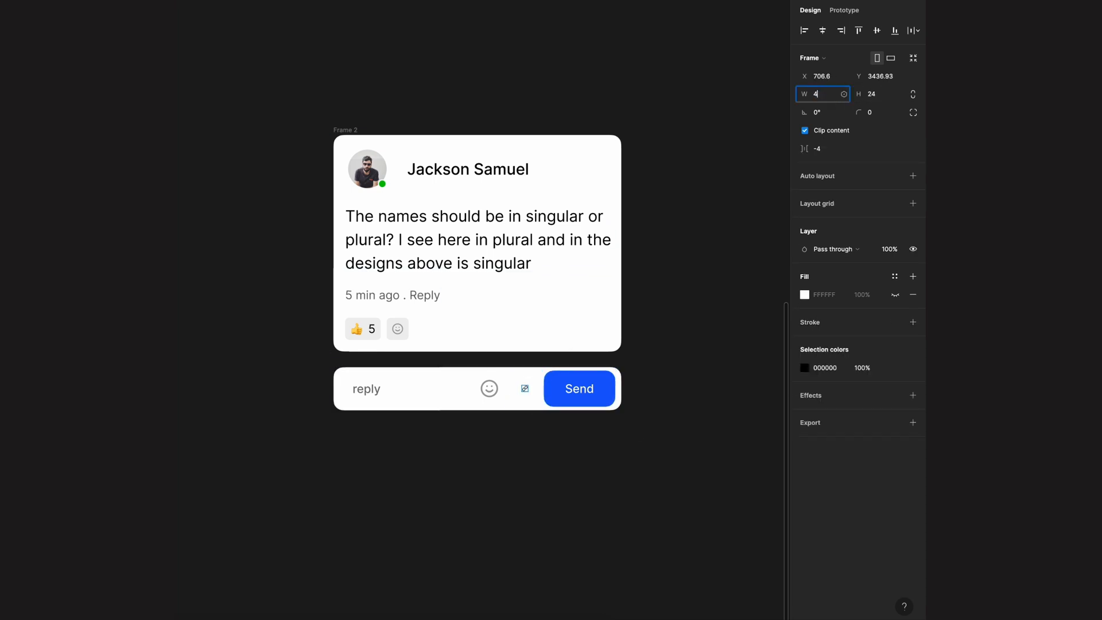
type("8")
key("Tab")
left_click(856, 164)
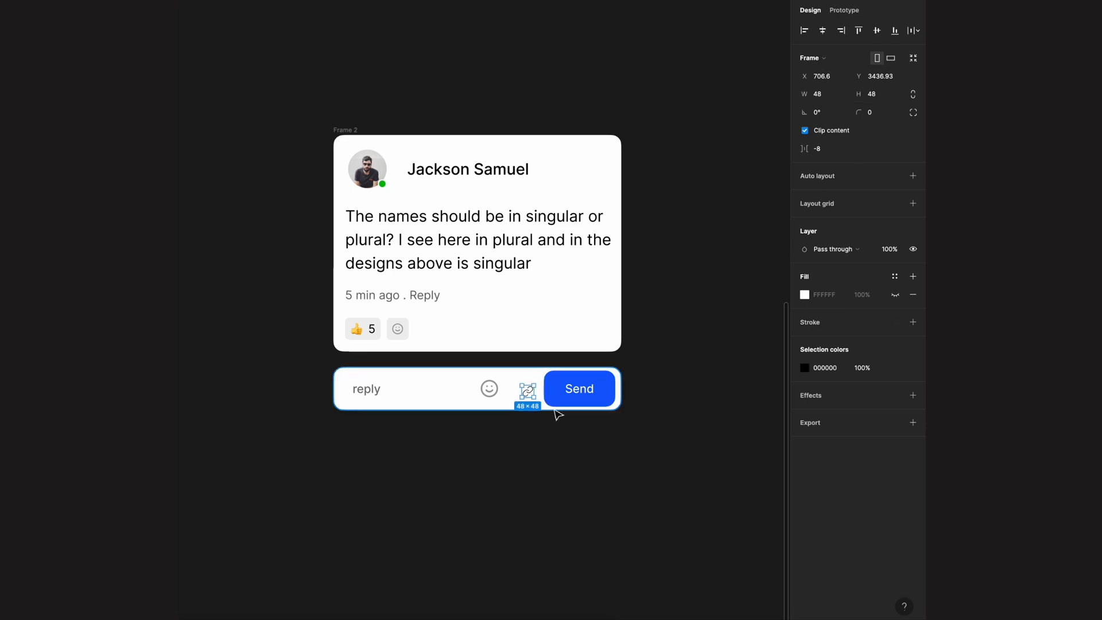
- Increase the stroke thickness of the link icon's vector paths
double_click(528, 391)
left_click(877, 357)
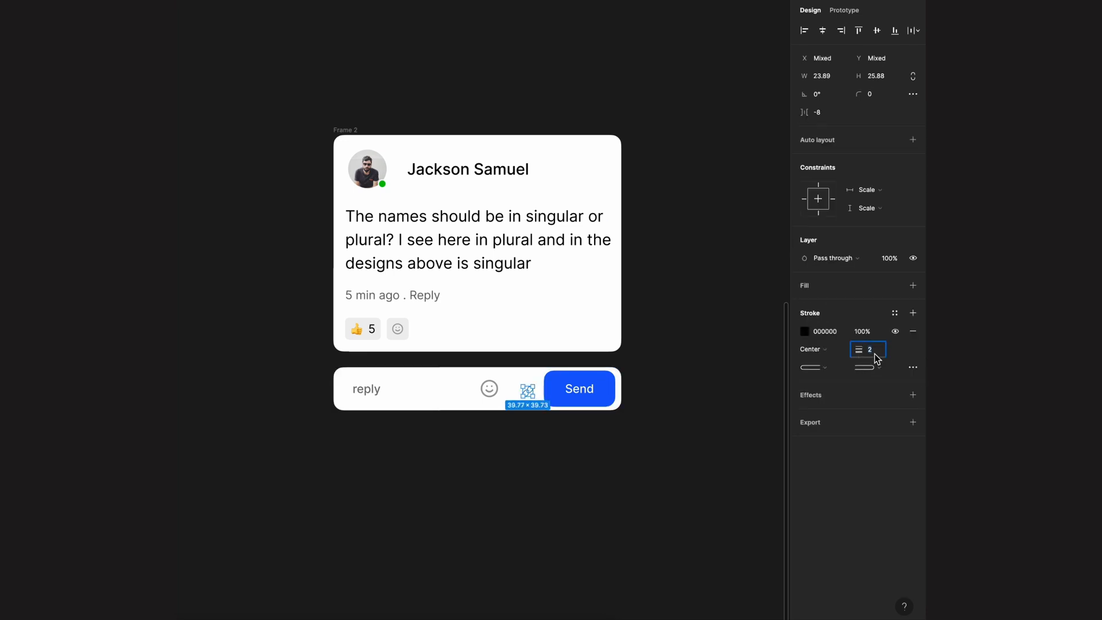
left_click(519, 446)
- Centre the link icon horizontally and vertically on the white square inside its group
double_click(528, 392)
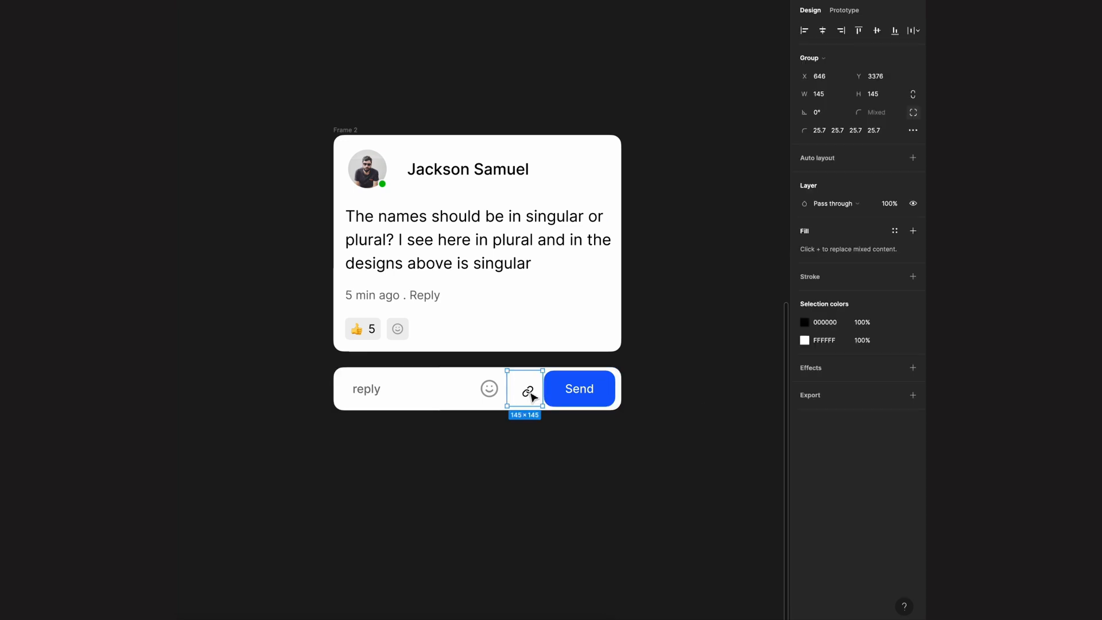
left_click(520, 380, "shift")
left_click(822, 31)
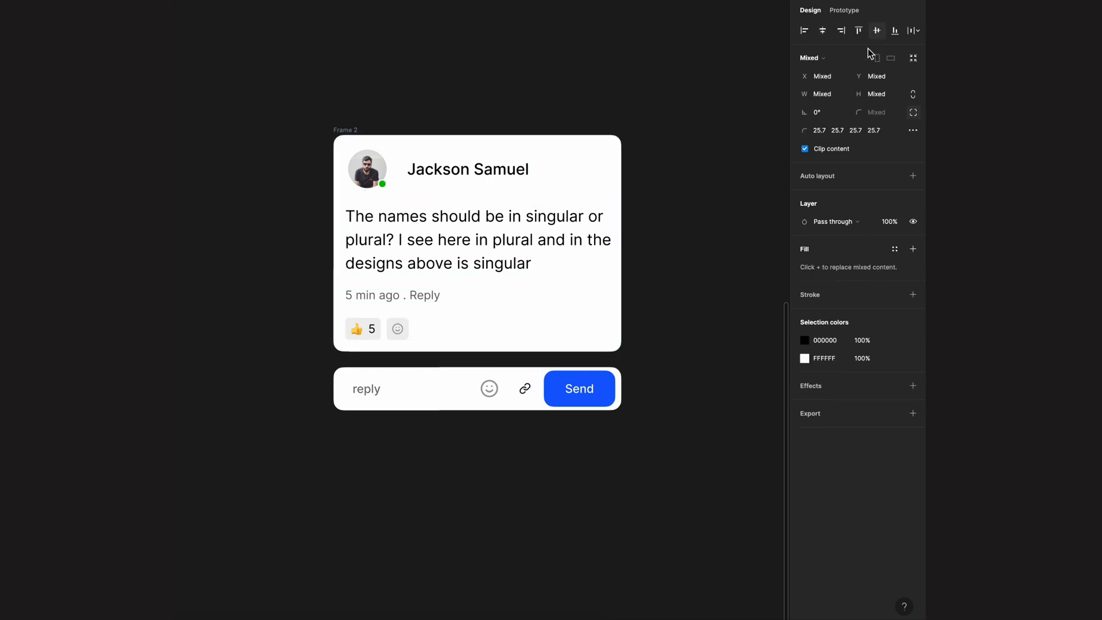
- Apply the reply box smiley's grey 9D9D9D to the link icon
left_click(489, 389)
left_click(826, 322)
left_click(569, 445)
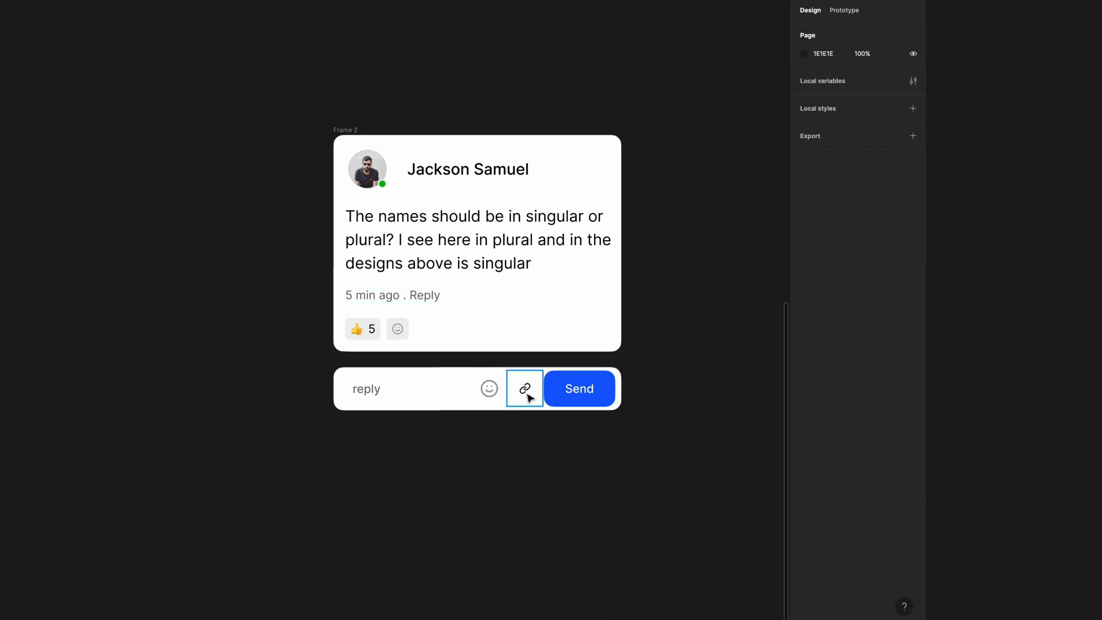
left_click(524, 386)
left_click(627, 471)
- Scale the link icon up slightly around its centre with the Scale tool
scroll(521, 383, "up", 5, "ctrl")
double_click(534, 380)
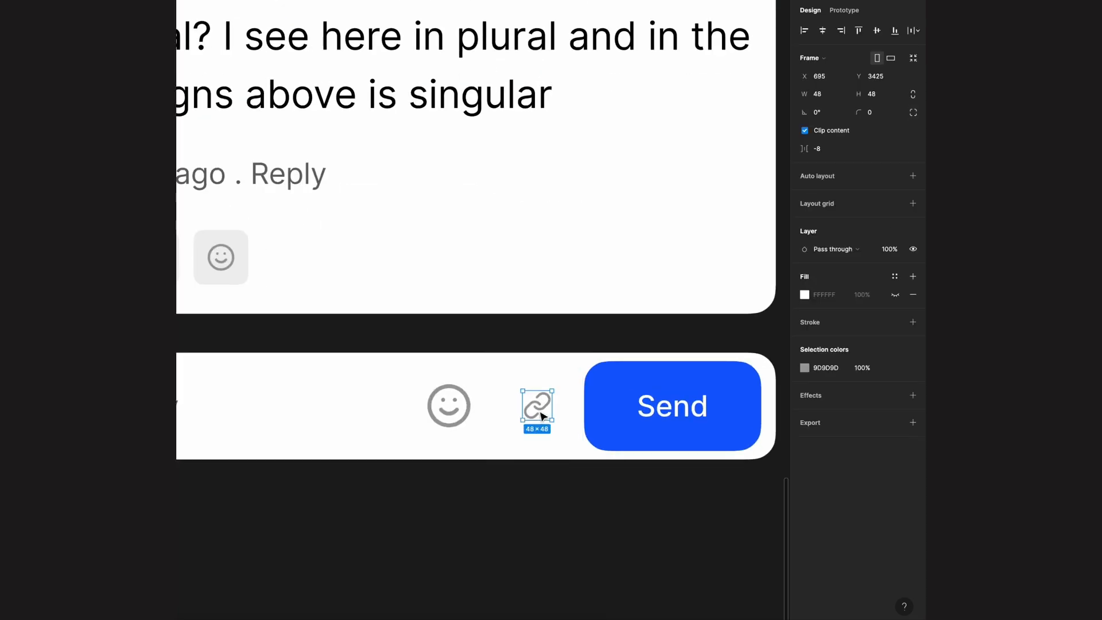
key("k")
left_click_drag(542, 414, 538, 402)
left_click(562, 567)
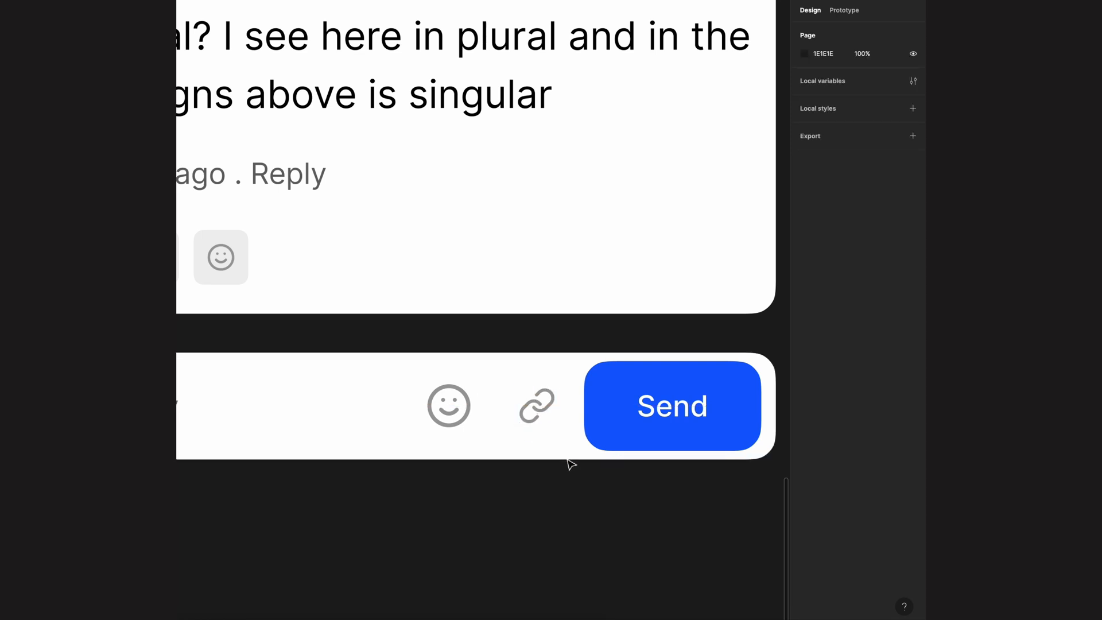
scroll(499, 436, "down", 5, "ctrl")
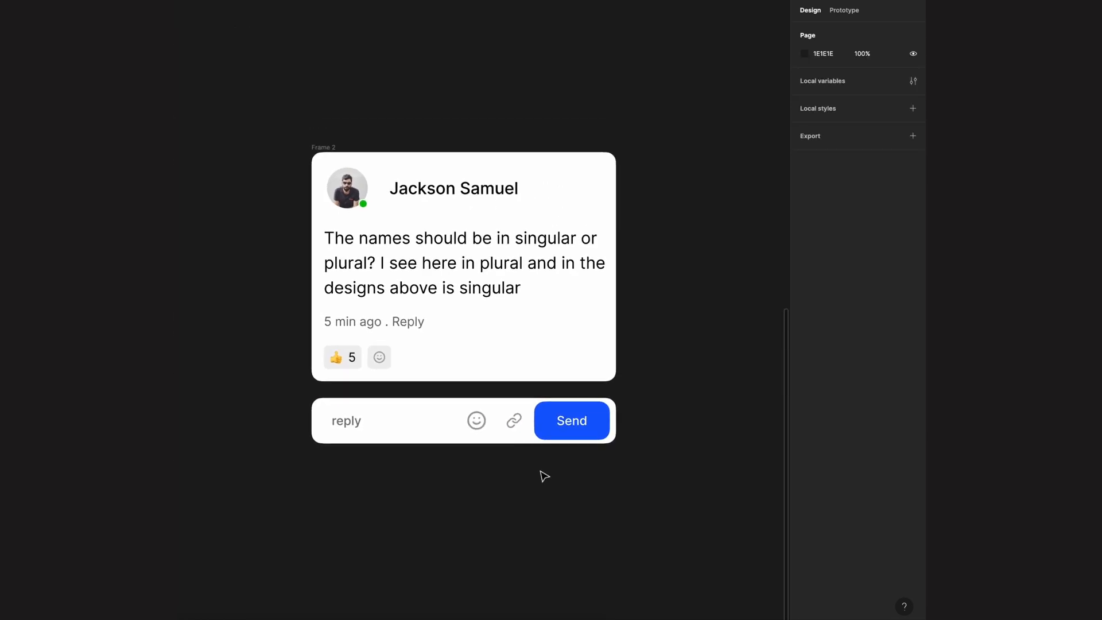
scroll(540, 472, "down", 2)
left_click_drag(321, 117, 619, 495)
left_click(562, 498)
left_click_drag(327, 403, 540, 439)
- Change the "reply" placeholder text in the reply box to a lighter grey
left_click(368, 426)
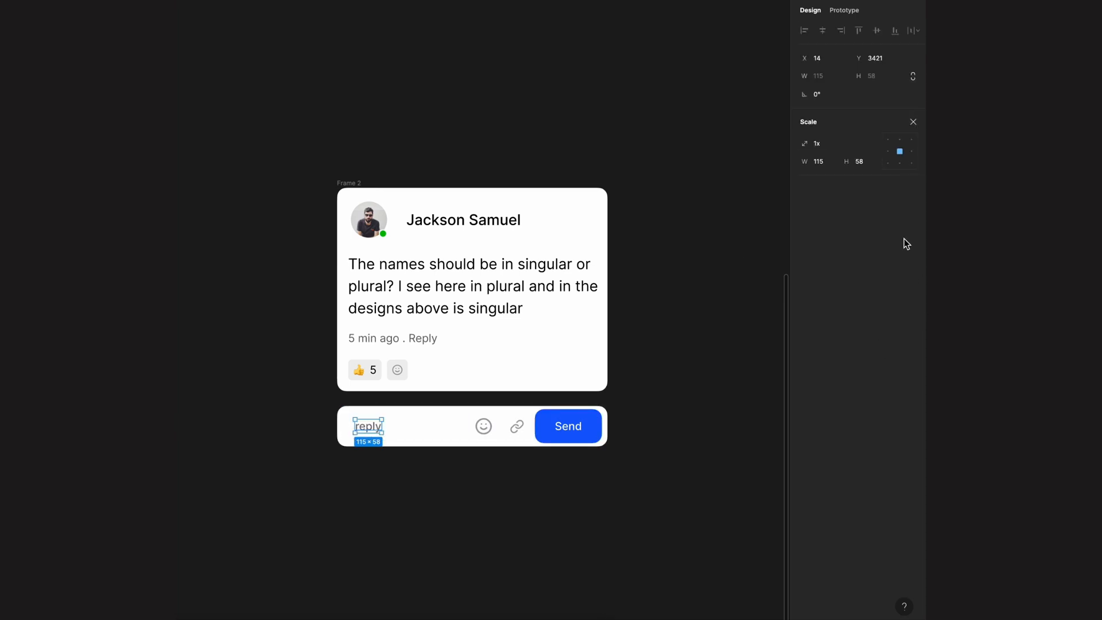
left_click(805, 303)
left_click(633, 379)
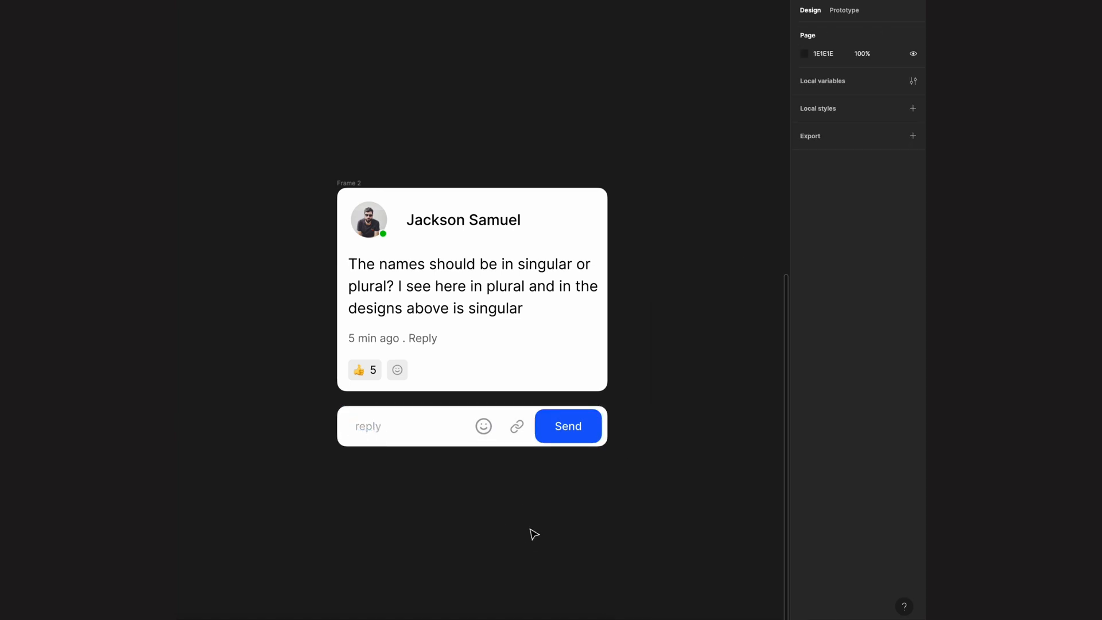
left_click_drag(320, 400, 660, 470)
left_click(493, 508)
left_click_drag(321, 146, 664, 530)
left_click(633, 507)
left_click_drag(302, 153, 627, 522)
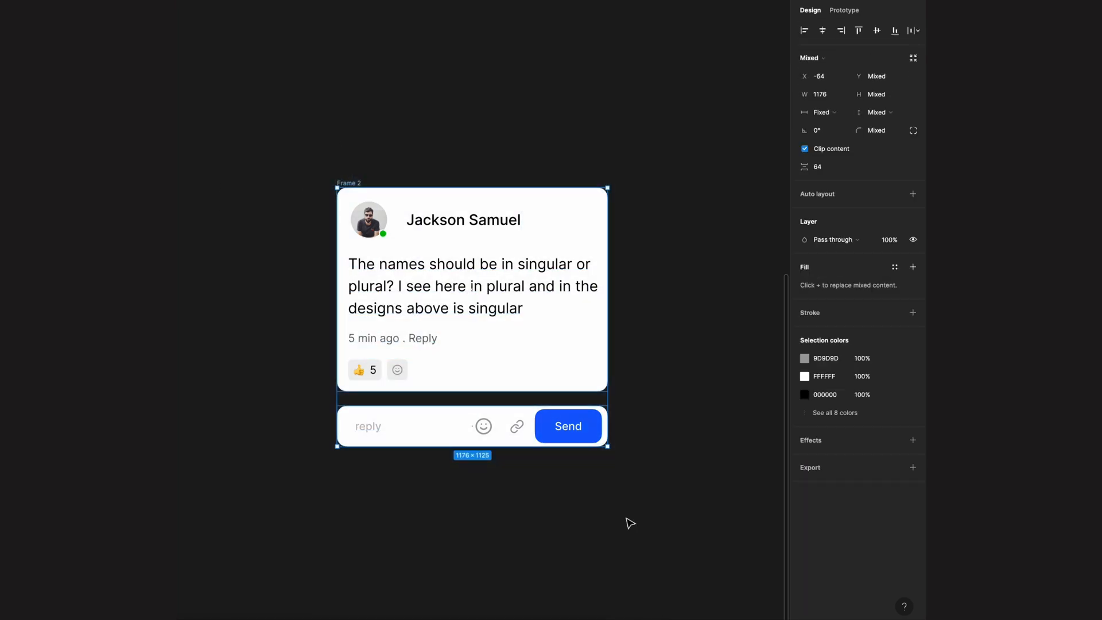
left_click(524, 371)
left_click(417, 527)
- Select the comment card together with the reply box and wrap both in a single frame
left_click_drag(315, 88, 665, 558)
right_click(466, 419)
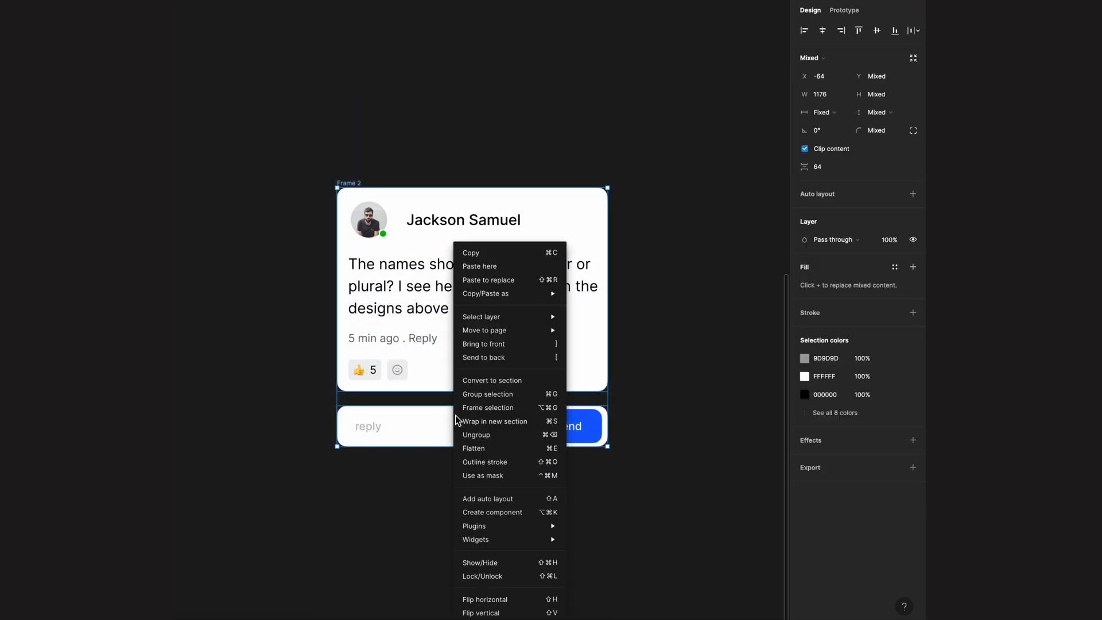
left_click(508, 412)
left_click(655, 411)
left_click(467, 365)
left_click(702, 404)
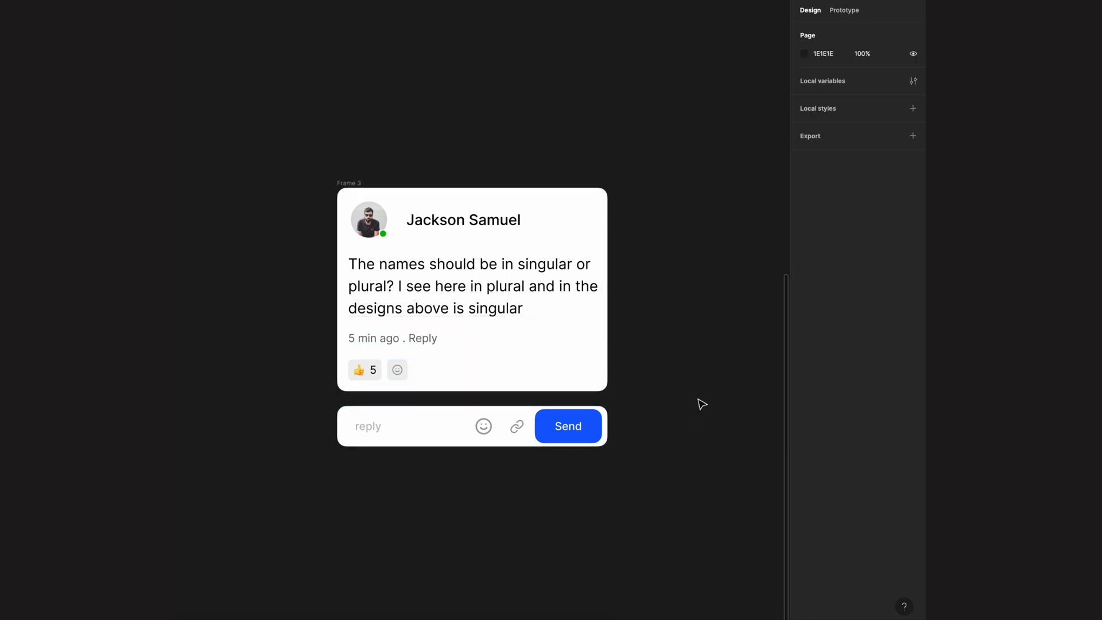